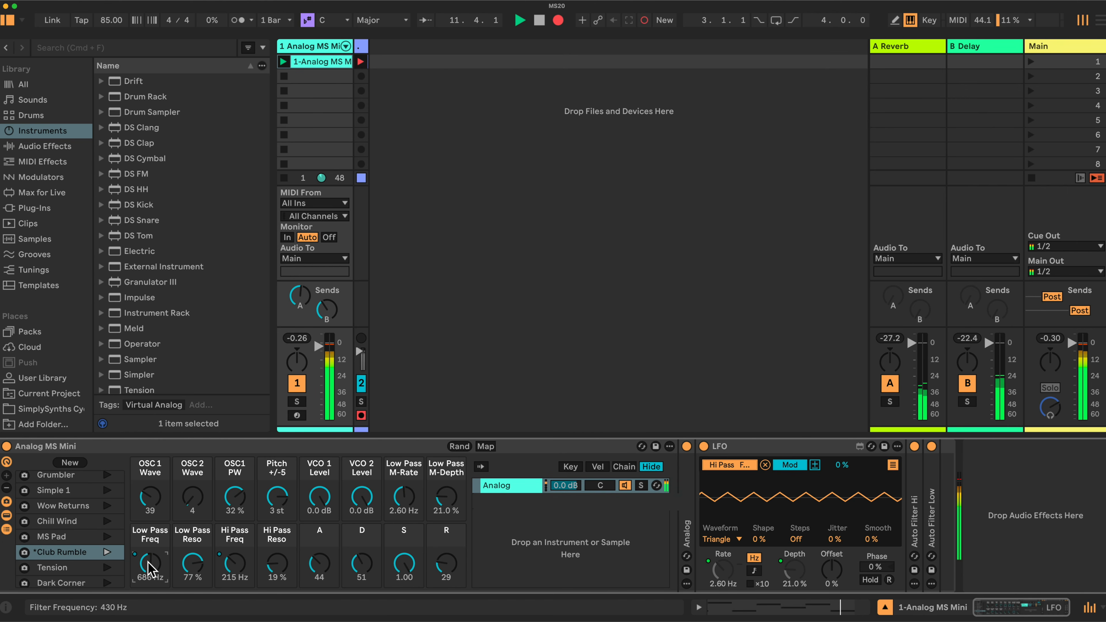
# Set the Club Rumble variation's Hi Pass Freq to 398 Hz, Hi Pass Reso to 35% and Low Pass Reso to 66%
pyautogui.click(234, 563)
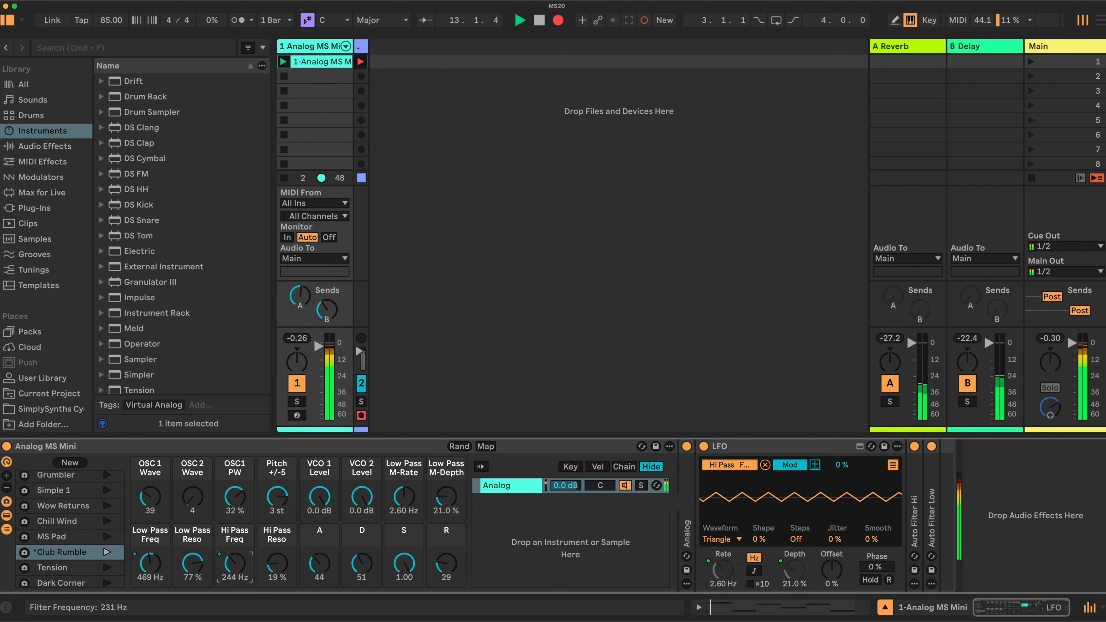
pyautogui.moveTo(277, 566); pyautogui.dragTo(192, 567)
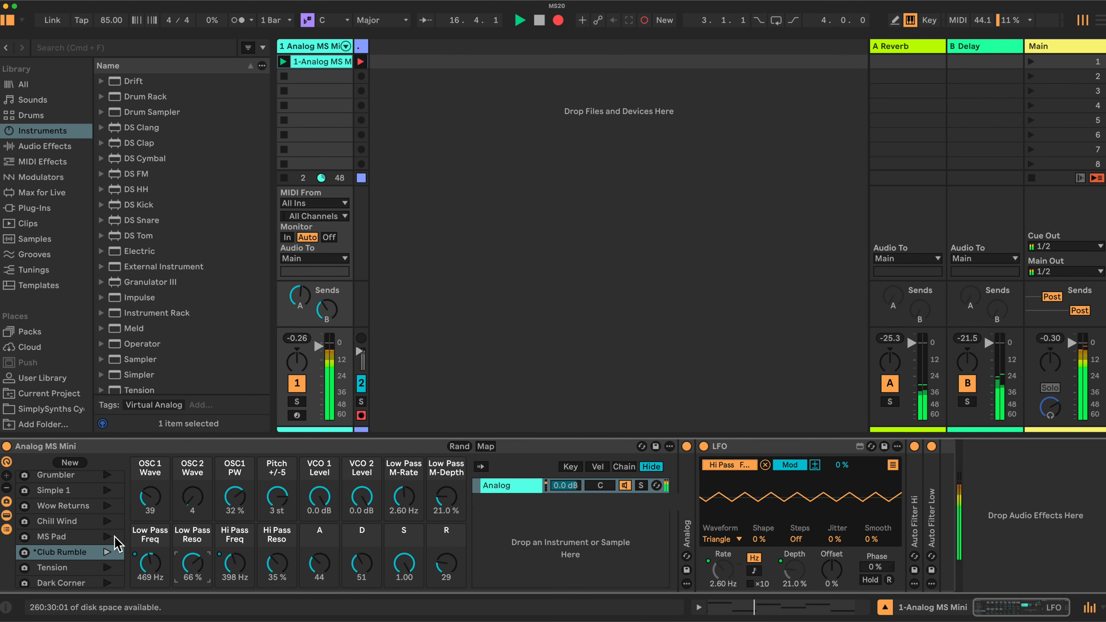
# Load the Mr C. Ream macro variation and adjust its Low Pass Freq to 495 Hz and Low Pass Reso to 95%
pyautogui.scroll(-3, 117, 542)
pyautogui.scroll(-2, 117, 542)
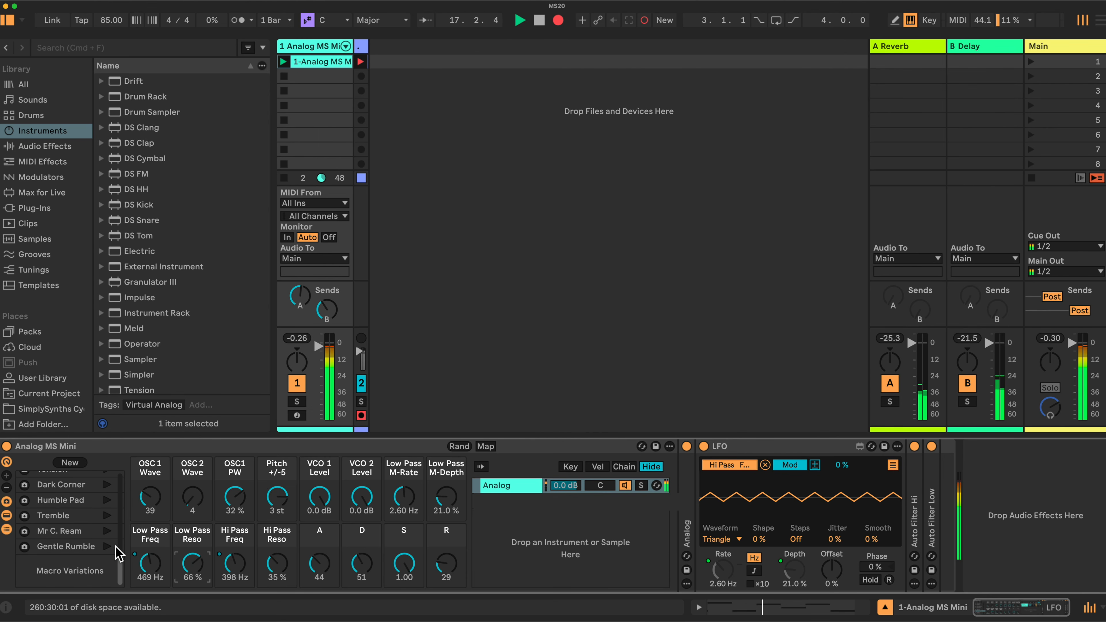
pyautogui.click(83, 531)
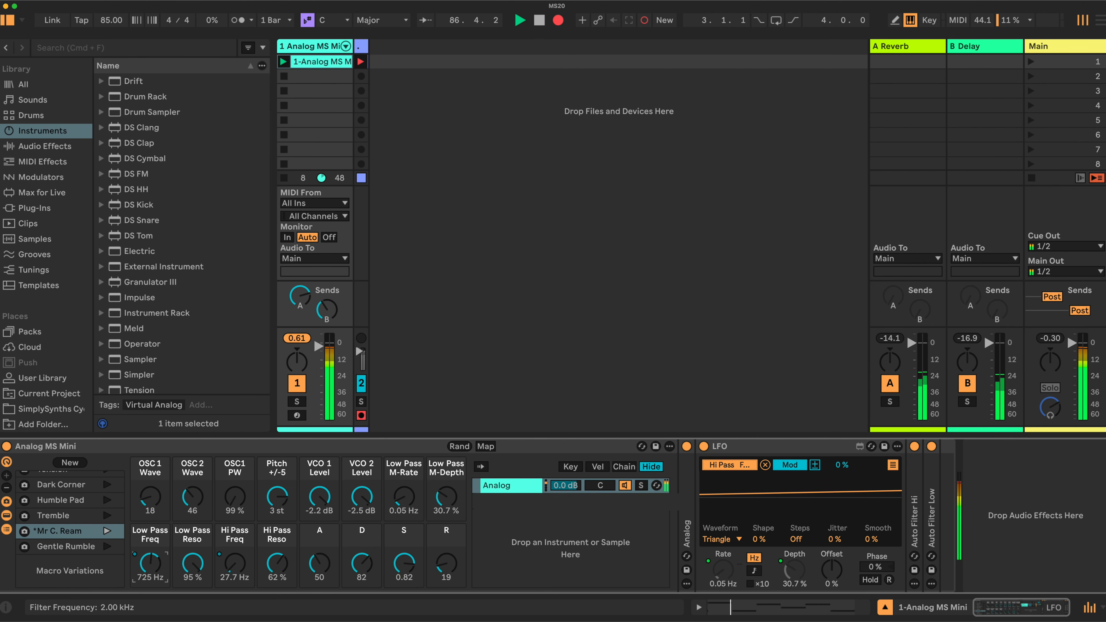
pyautogui.moveTo(190, 566); pyautogui.dragTo(185, 564)
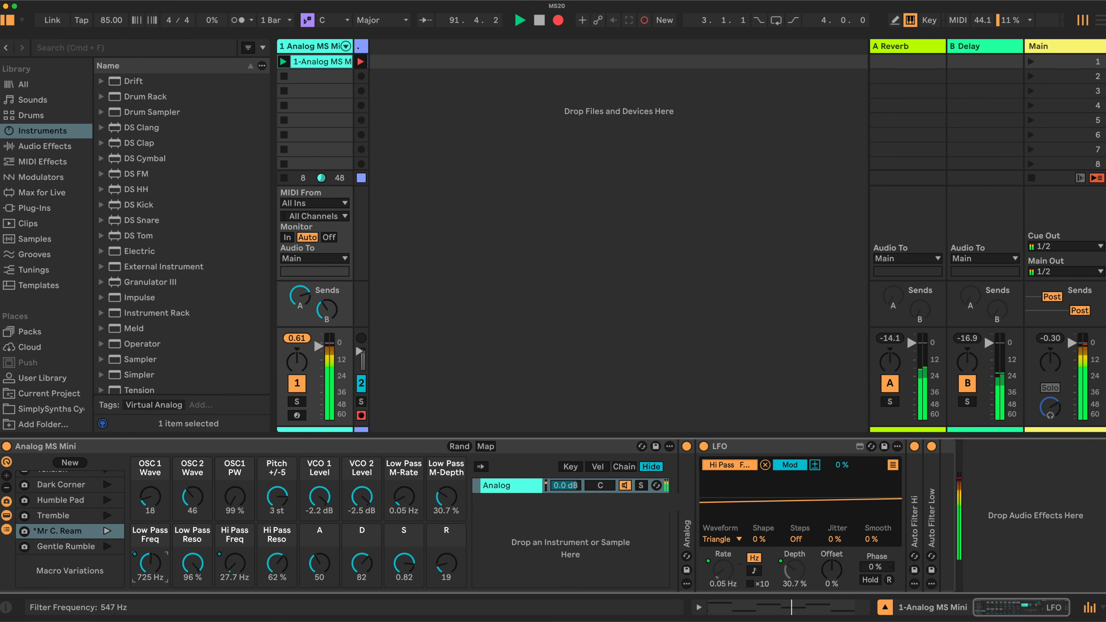
pyautogui.moveTo(192, 563); pyautogui.dragTo(192, 566)
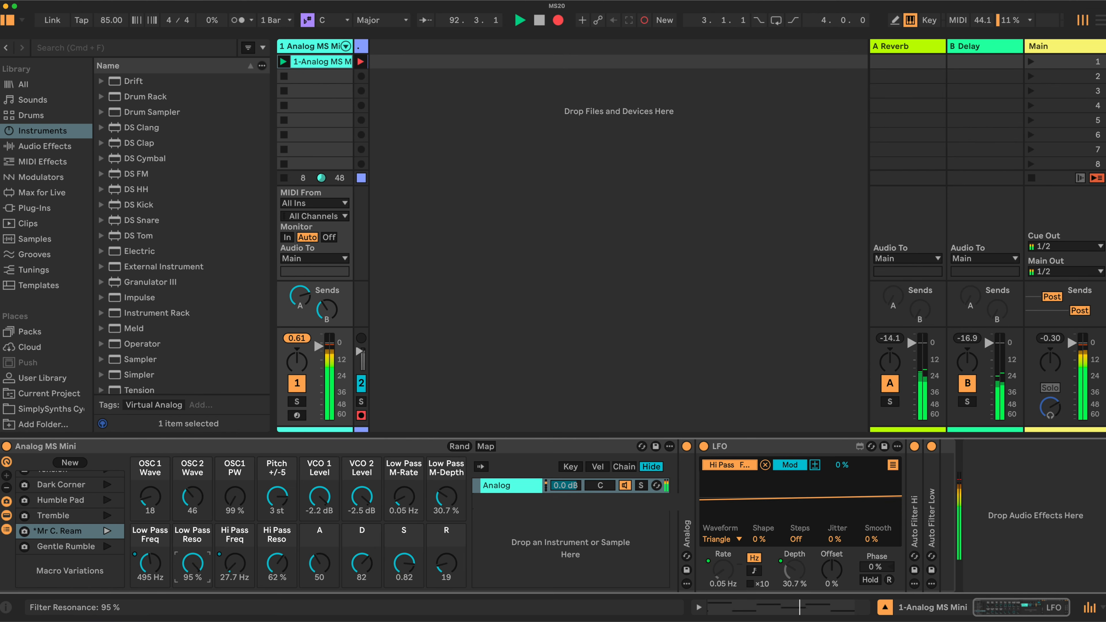
pyautogui.click(150, 563)
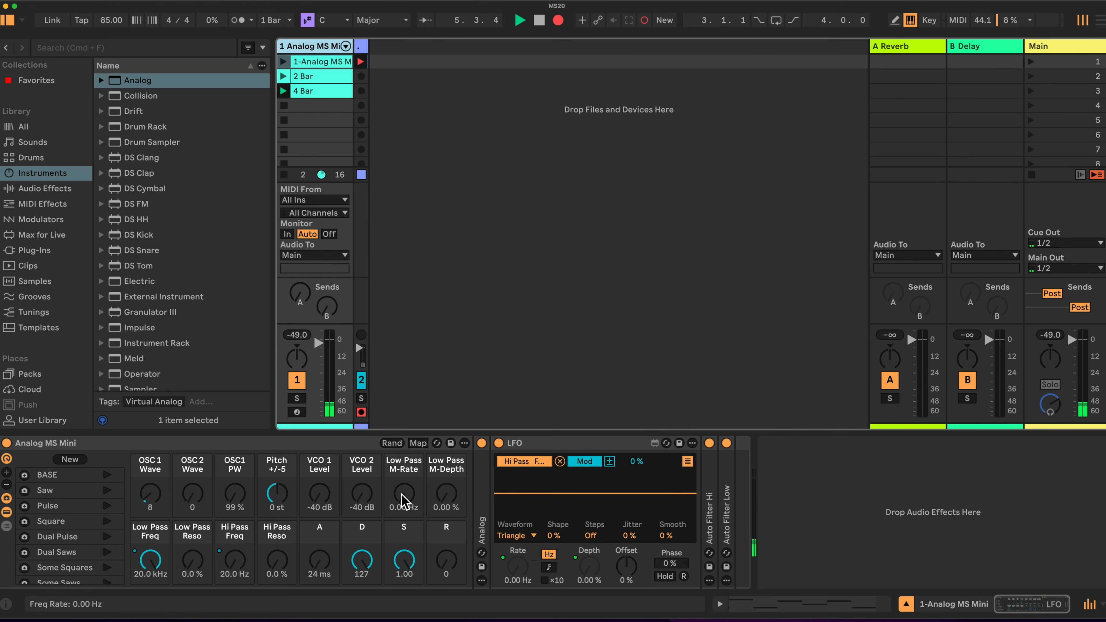
# With the Analog device unfolded, load the BASE macro variation and lower VCO 2 Level to -40 dB
pyautogui.doubleClick(483, 505)
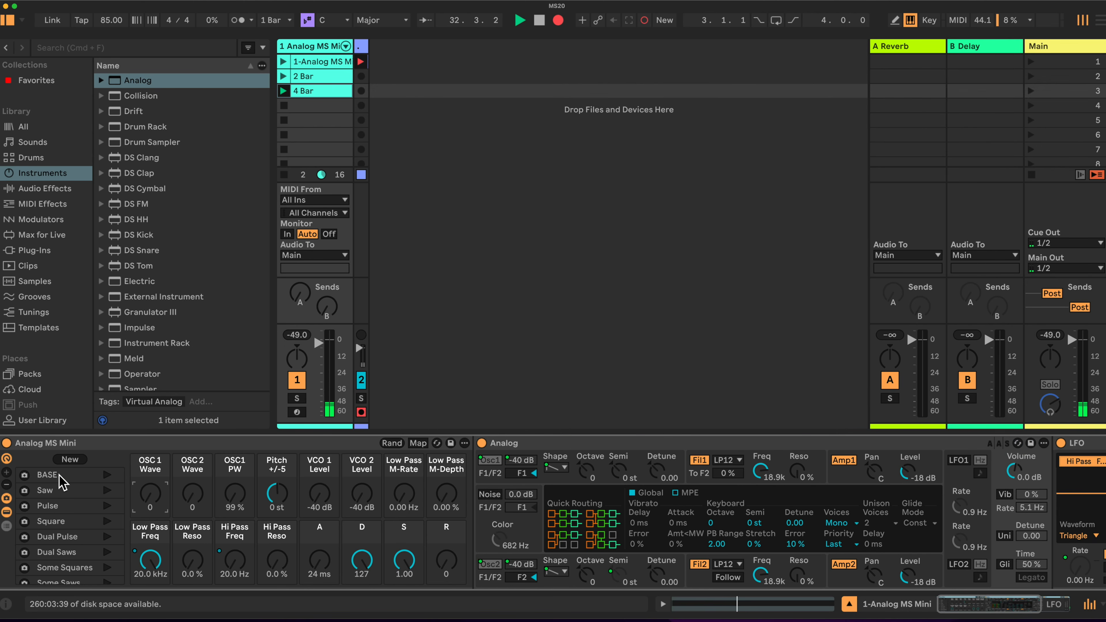
pyautogui.click(59, 474)
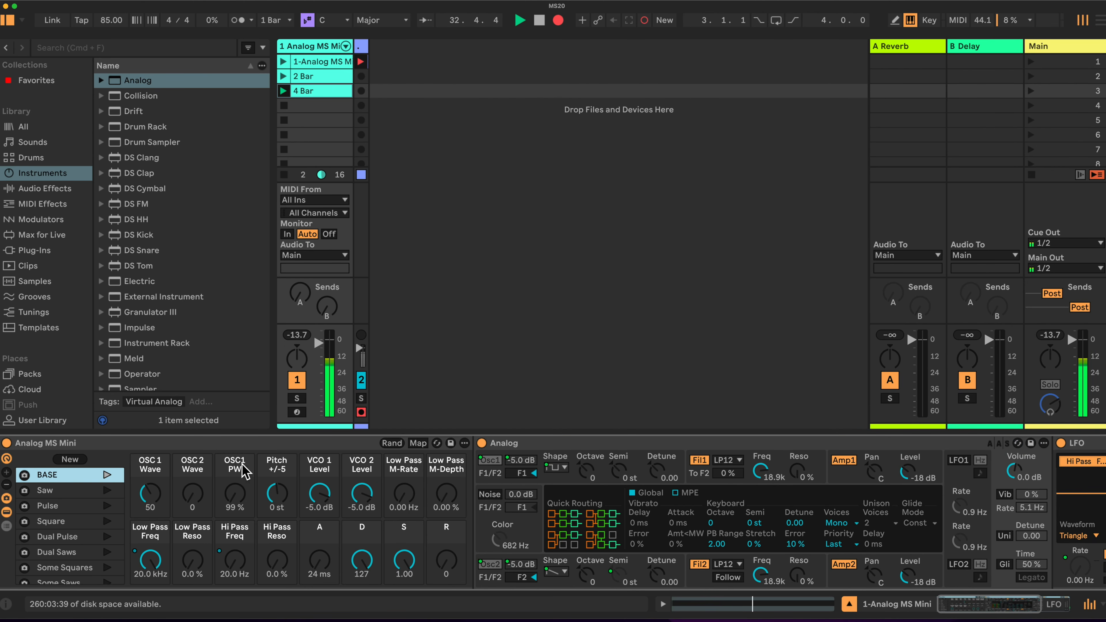
pyautogui.moveTo(371, 494); pyautogui.dragTo(364, 495)
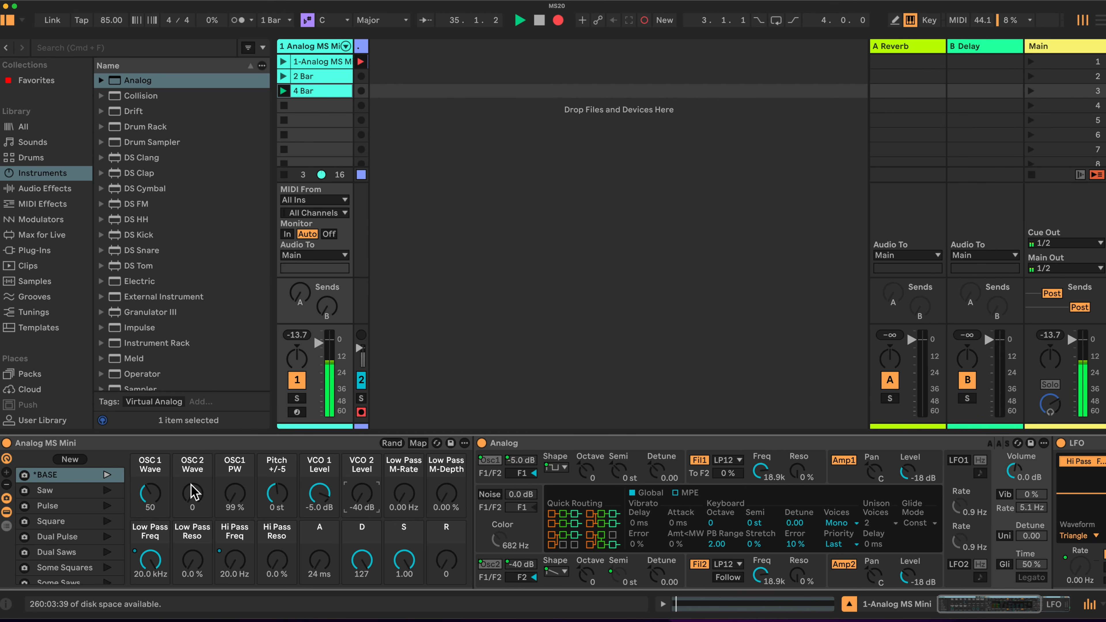
# Sweep OSC 1 Wave and try OSC1 PW to audition the first oscillator's shapes, ending with OSC 1 Wave at 0
pyautogui.moveTo(151, 496); pyautogui.dragTo(152, 481)
pyautogui.moveTo(226, 492)
pyautogui.mouseDown()
pyautogui.moveTo(226, 508)
pyautogui.moveTo(227, 492)
pyautogui.mouseUp()
pyautogui.moveTo(150, 497); pyautogui.dragTo(150, 536)
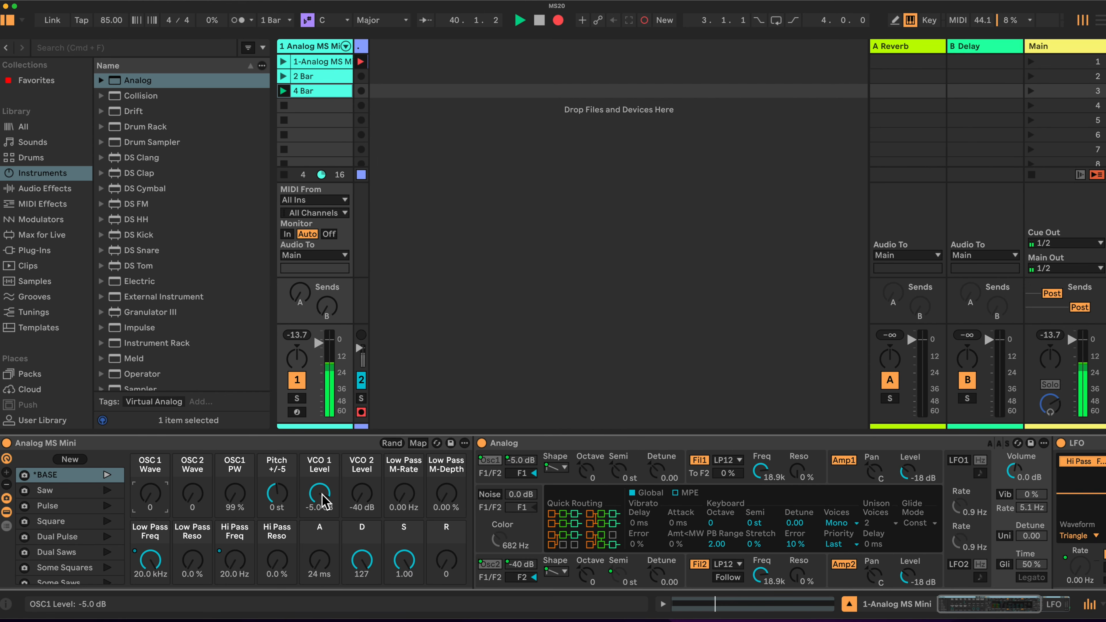
# Isolate oscillator 2 with VCO 1 Level at -40 dB and VCO 2 Level at 0.0 dB, and set OSC 2 Wave to 71
pyautogui.moveTo(326, 497); pyautogui.dragTo(365, 475)
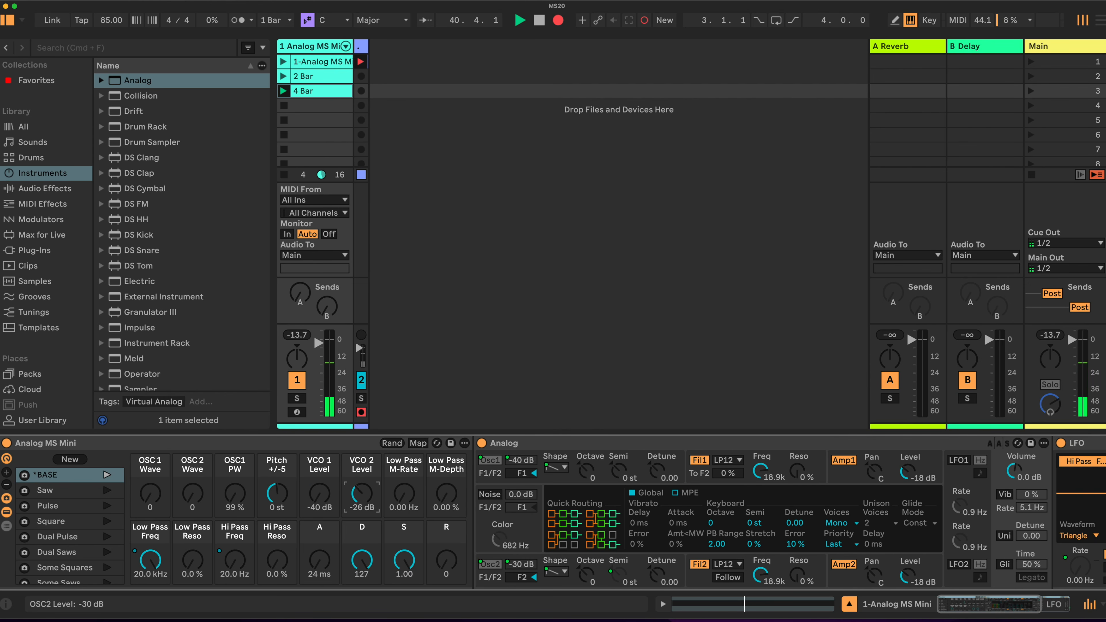
pyautogui.click(196, 497)
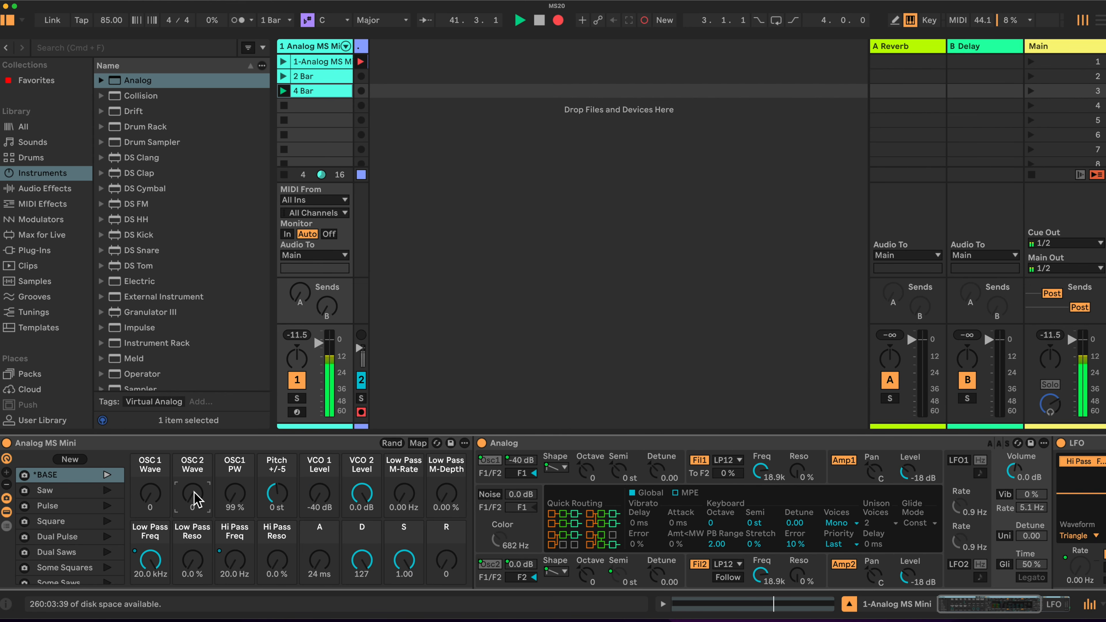
pyautogui.moveTo(194, 502); pyautogui.dragTo(195, 469)
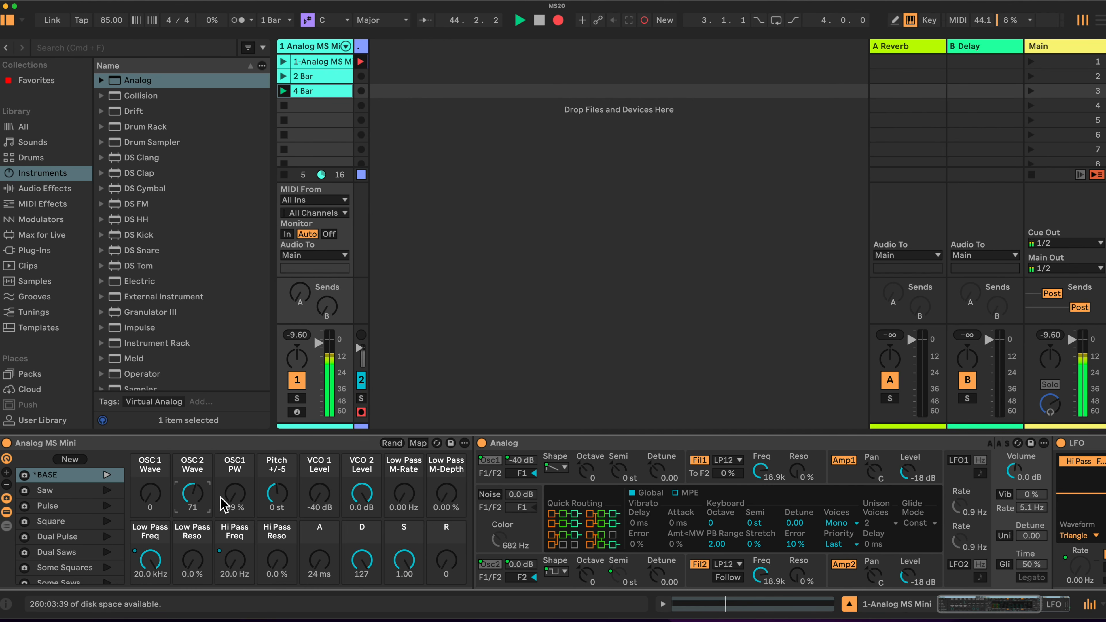
# Sweep OSC 1 Wave and return it to 0, and balance VCO 1 Level and VCO 2 Level at -5.0 dB each
pyautogui.moveTo(150, 496); pyautogui.dragTo(150, 436)
pyautogui.moveTo(150, 492); pyautogui.dragTo(149, 536)
pyautogui.moveTo(319, 494); pyautogui.dragTo(320, 461)
pyautogui.moveTo(360, 505); pyautogui.dragTo(360, 509)
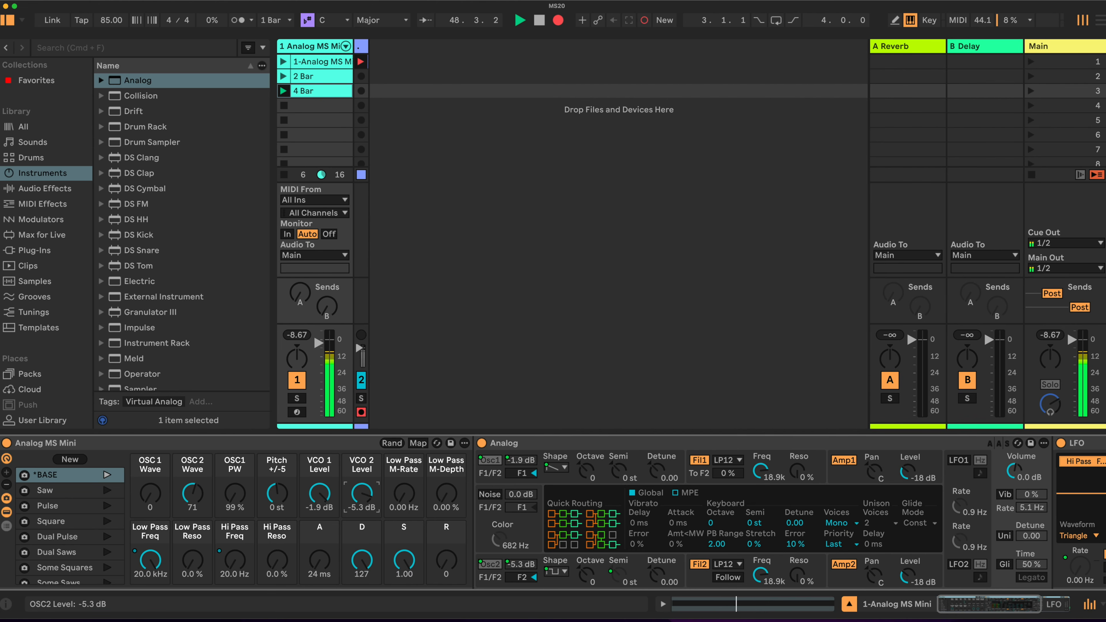
pyautogui.click(319, 494)
pyautogui.moveTo(319, 494); pyautogui.dragTo(319, 495)
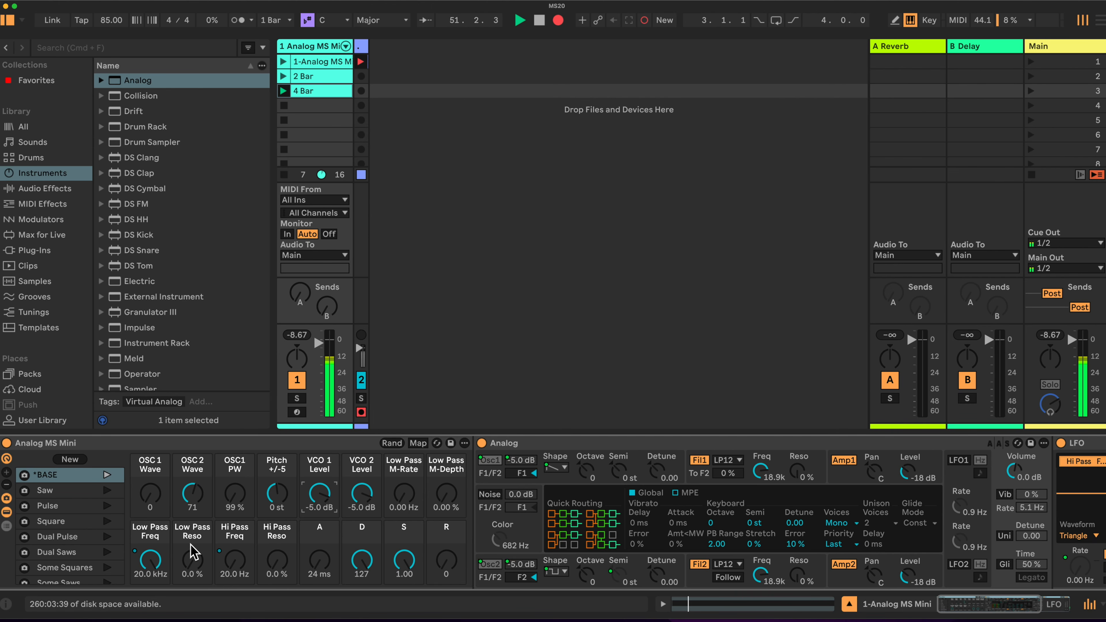
# Try the low-pass and high-pass frequency macros and a 3 st oscillator 2 pitch offset, returning Pitch to 0 st
pyautogui.moveTo(155, 564)
pyautogui.mouseDown()
pyautogui.moveTo(155, 610)
pyautogui.moveTo(155, 566)
pyautogui.mouseUp()
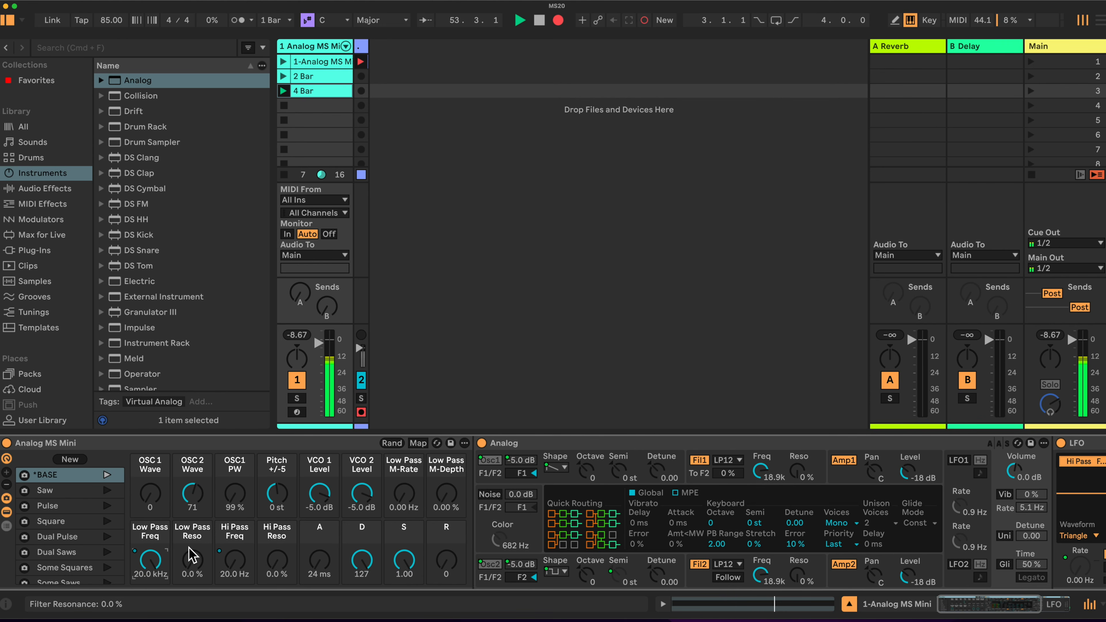
pyautogui.moveTo(235, 557)
pyautogui.mouseDown()
pyautogui.moveTo(235, 514)
pyautogui.moveTo(235, 566)
pyautogui.mouseUp()
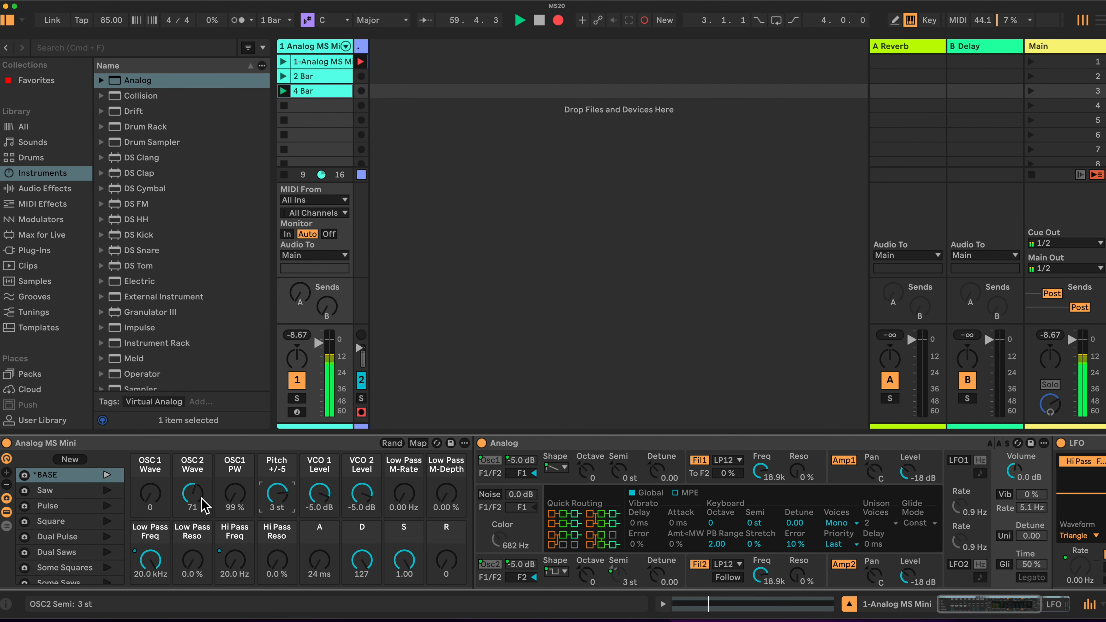
pyautogui.moveTo(150, 494)
pyautogui.mouseDown()
pyautogui.moveTo(149, 470)
pyautogui.moveTo(149, 506)
pyautogui.mouseUp()
pyautogui.moveTo(286, 505); pyautogui.dragTo(285, 518)
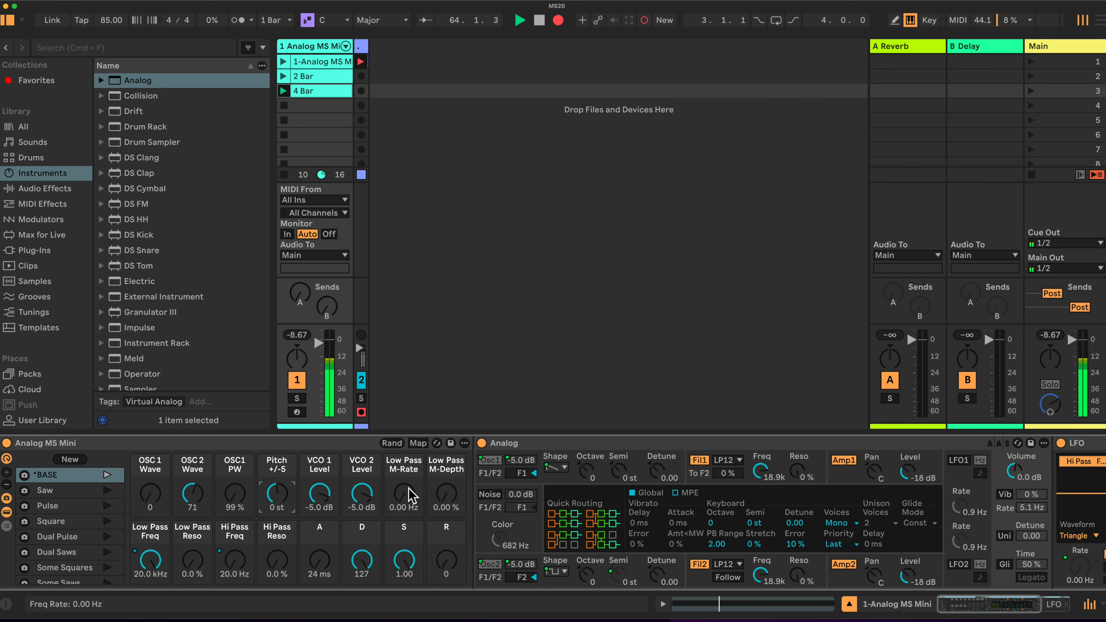
# Fold the Analog device and set Low Pass Freq to 808 Hz, Low Pass M-Rate to 1.65 Hz and M-Depth to 22.8%
pyautogui.doubleClick(677, 447)
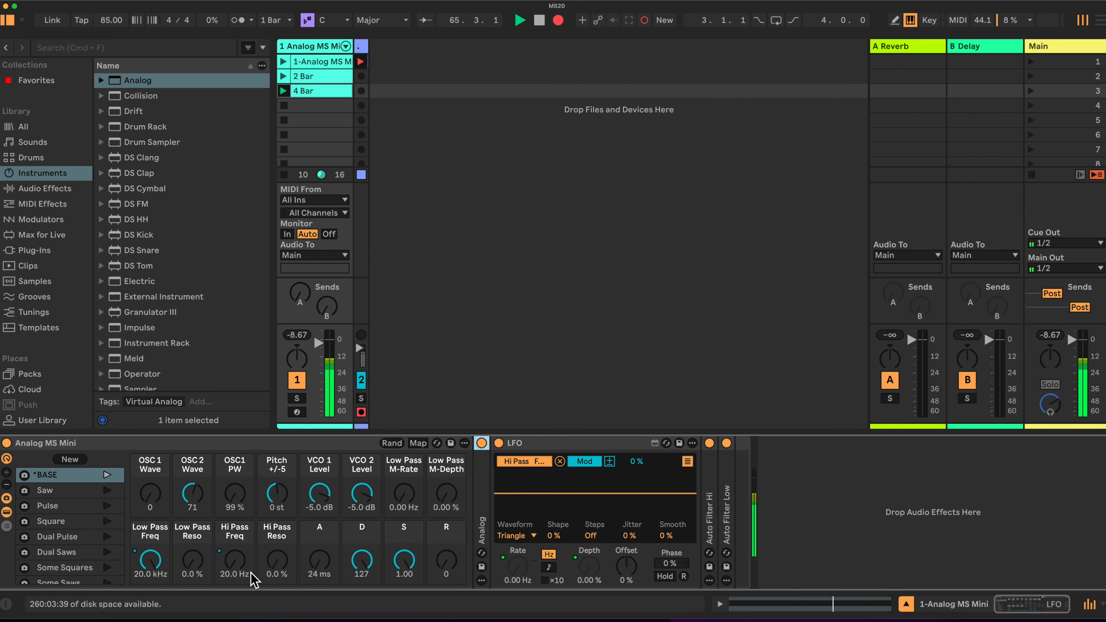
pyautogui.moveTo(403, 501); pyautogui.dragTo(403, 490)
pyautogui.moveTo(150, 560); pyautogui.dragTo(150, 596)
pyautogui.moveTo(446, 494); pyautogui.dragTo(447, 483)
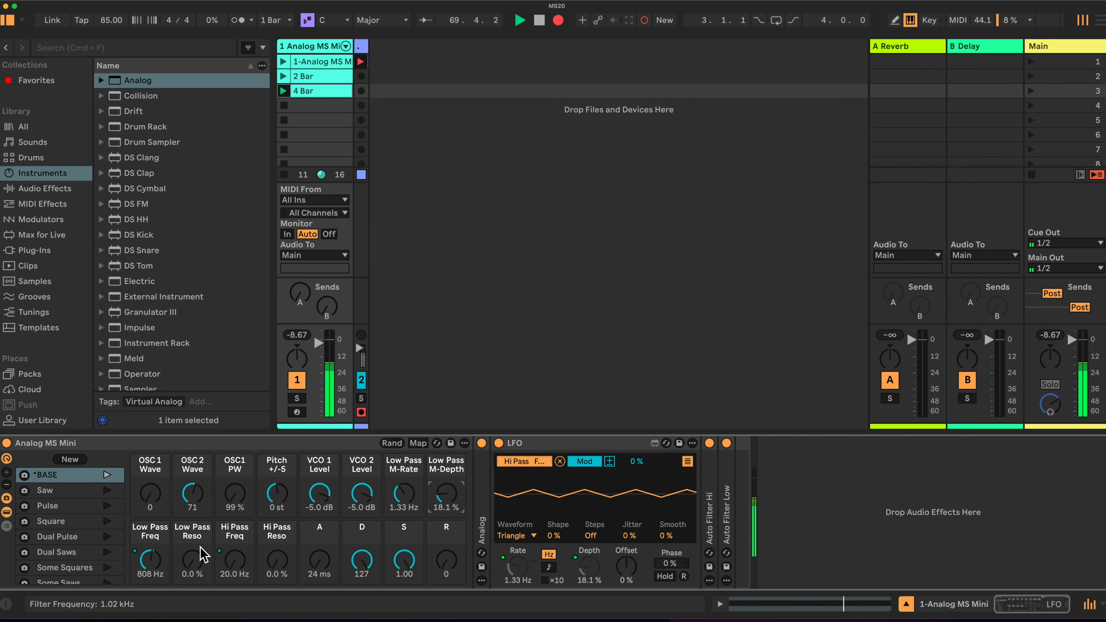
pyautogui.moveTo(446, 493); pyautogui.dragTo(404, 492)
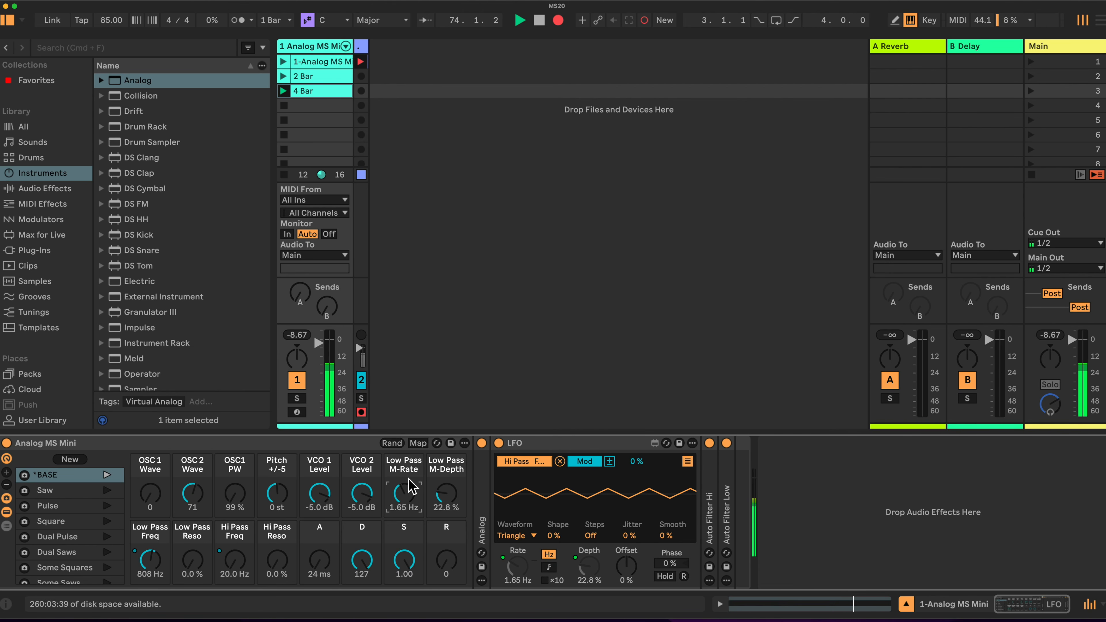
# Set the LFO's high-pass modulation amount to 30%, Hi Pass Freq to 244 Hz and Low Pass M-Depth to 31.5%
pyautogui.moveTo(635, 462); pyautogui.dragTo(635, 442)
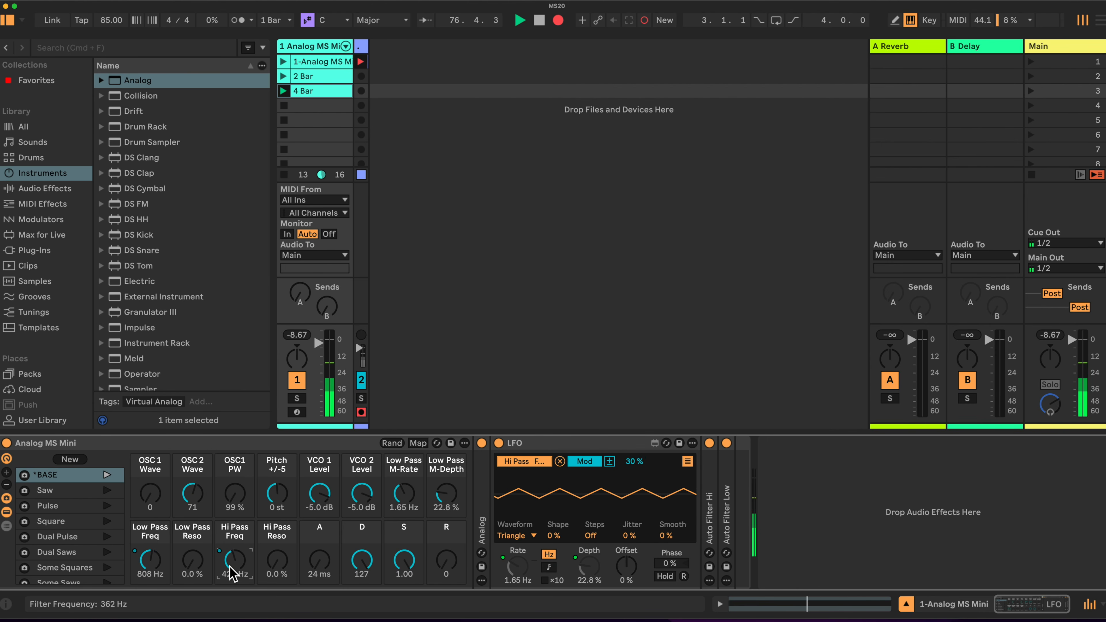
pyautogui.moveTo(404, 492); pyautogui.dragTo(442, 514)
pyautogui.moveTo(240, 562); pyautogui.dragTo(241, 579)
pyautogui.moveTo(444, 495); pyautogui.dragTo(444, 476)
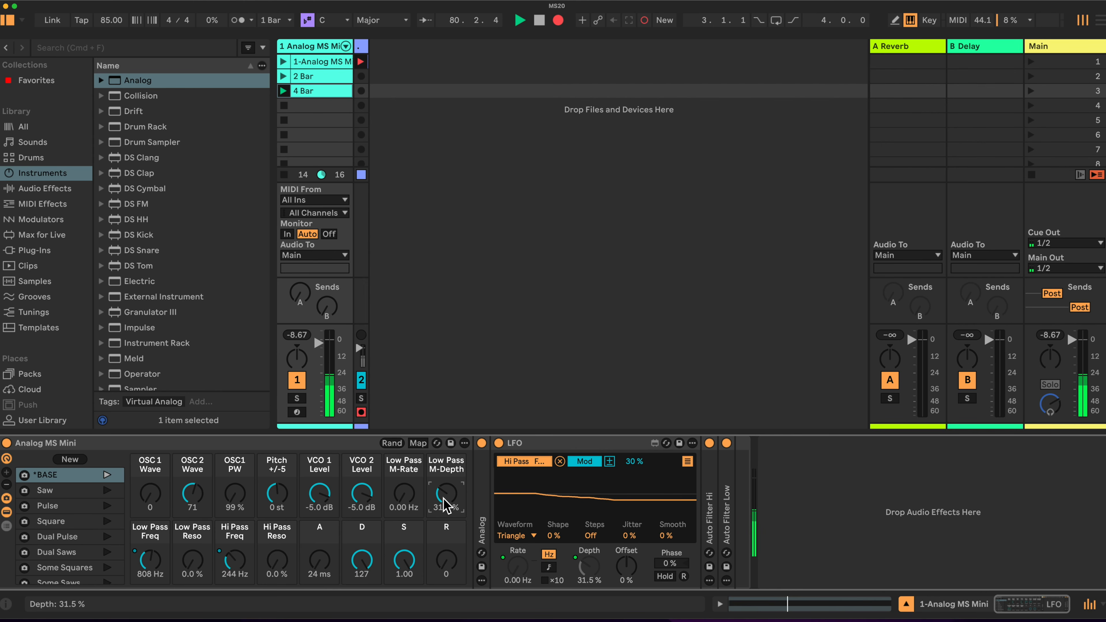
# Set Low Pass M-Rate to 0.99 Hz and raise the LFO's high-pass modulation amount to 44%
pyautogui.click(403, 493)
pyautogui.moveTo(402, 497)
pyautogui.mouseDown()
pyautogui.moveTo(401, 484)
pyautogui.moveTo(401, 497)
pyautogui.mouseUp()
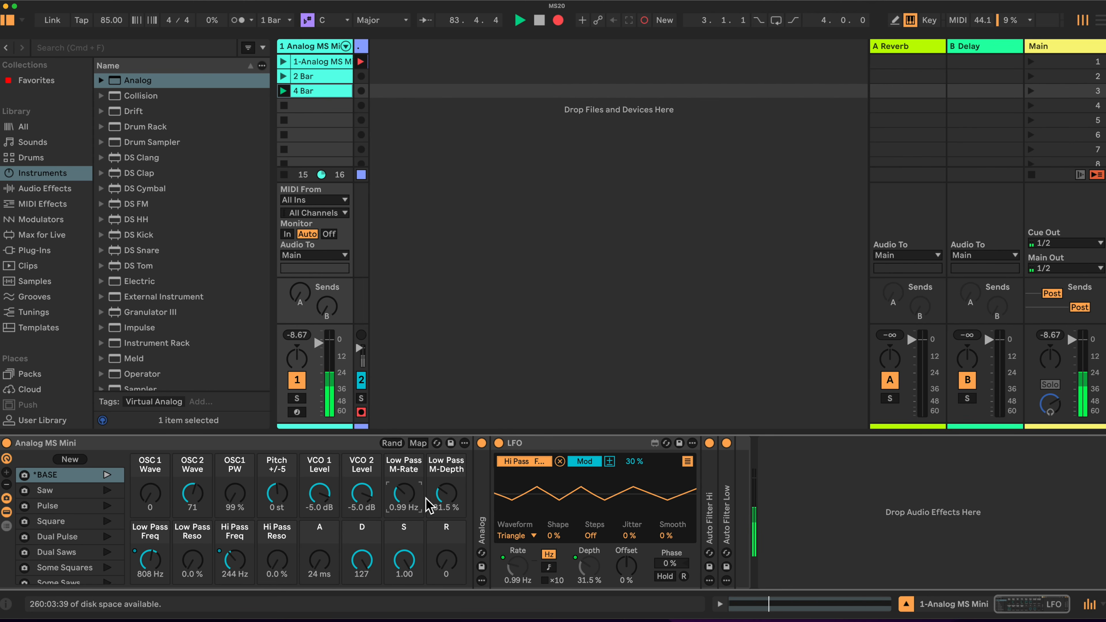
pyautogui.moveTo(634, 460); pyautogui.dragTo(634, 473)
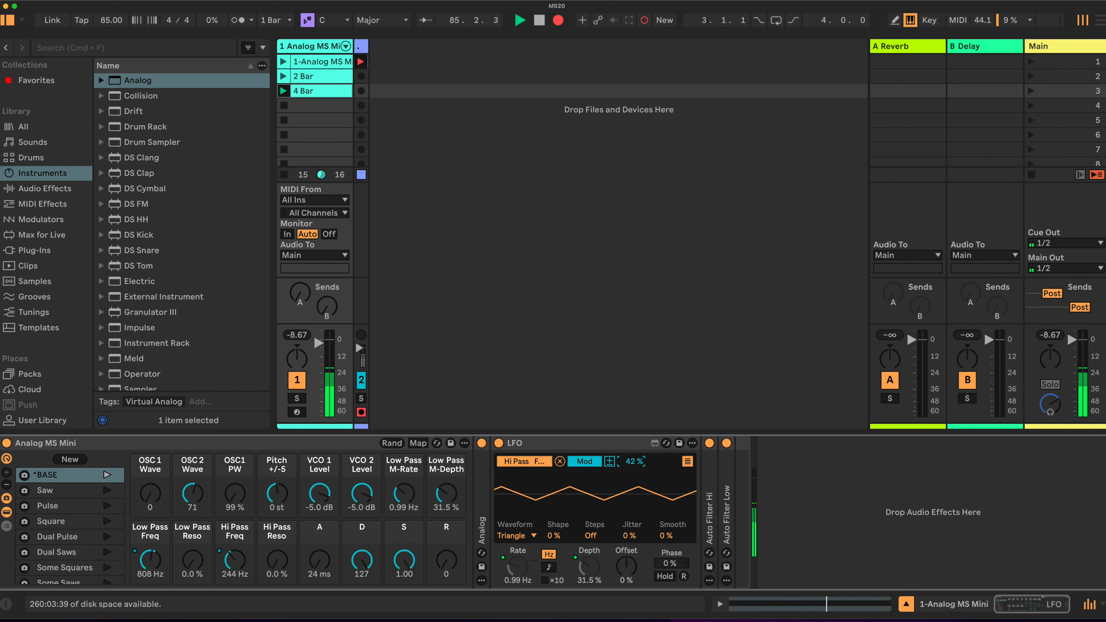
pyautogui.moveTo(633, 461); pyautogui.dragTo(634, 463)
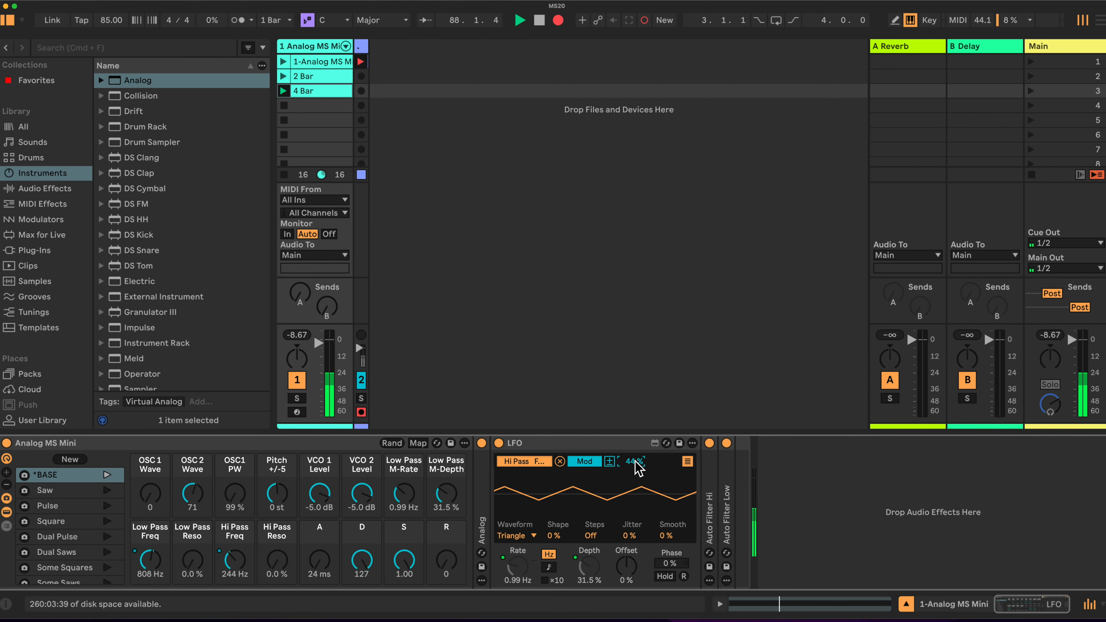
# Reset the high-pass modulation amount, M-Rate and M-Depth to 0, Low Pass Freq to 20.0 kHz and Hi Pass Freq to 20.0 Hz
pyautogui.moveTo(635, 461); pyautogui.dragTo(635, 475)
pyautogui.moveTo(440, 487); pyautogui.dragTo(404, 507)
pyautogui.moveTo(169, 565); pyautogui.dragTo(169, 514)
pyautogui.moveTo(235, 562); pyautogui.dragTo(235, 586)
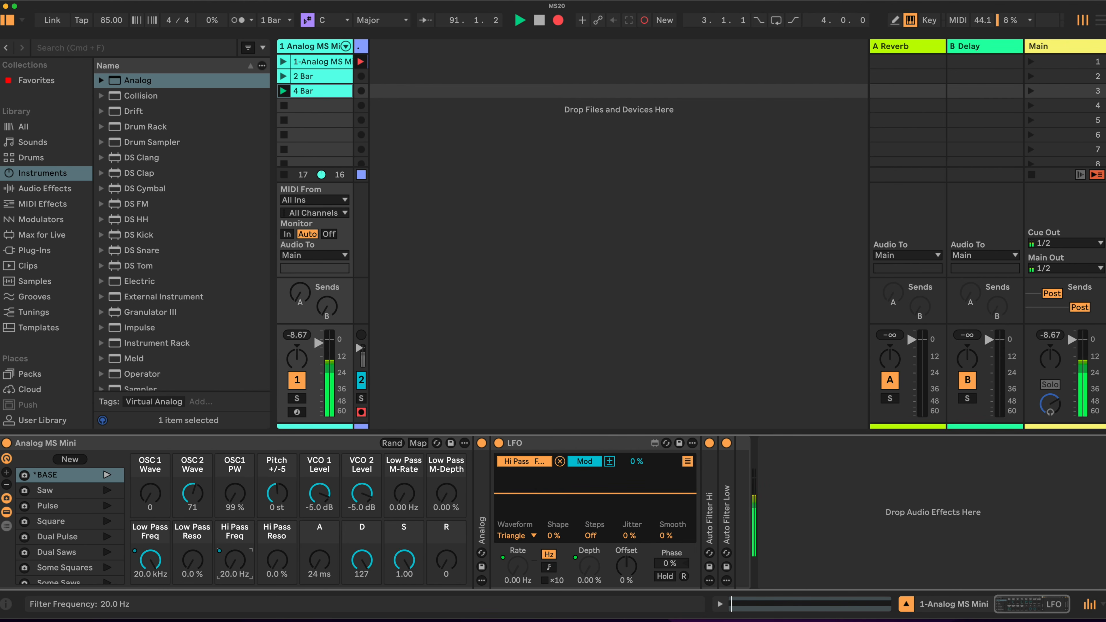
# Raise Low Pass Reso to 24% and return OSC 2 Wave to 0
pyautogui.click(192, 560)
pyautogui.moveTo(192, 560); pyautogui.dragTo(150, 589)
pyautogui.moveTo(192, 493); pyautogui.dragTo(192, 521)
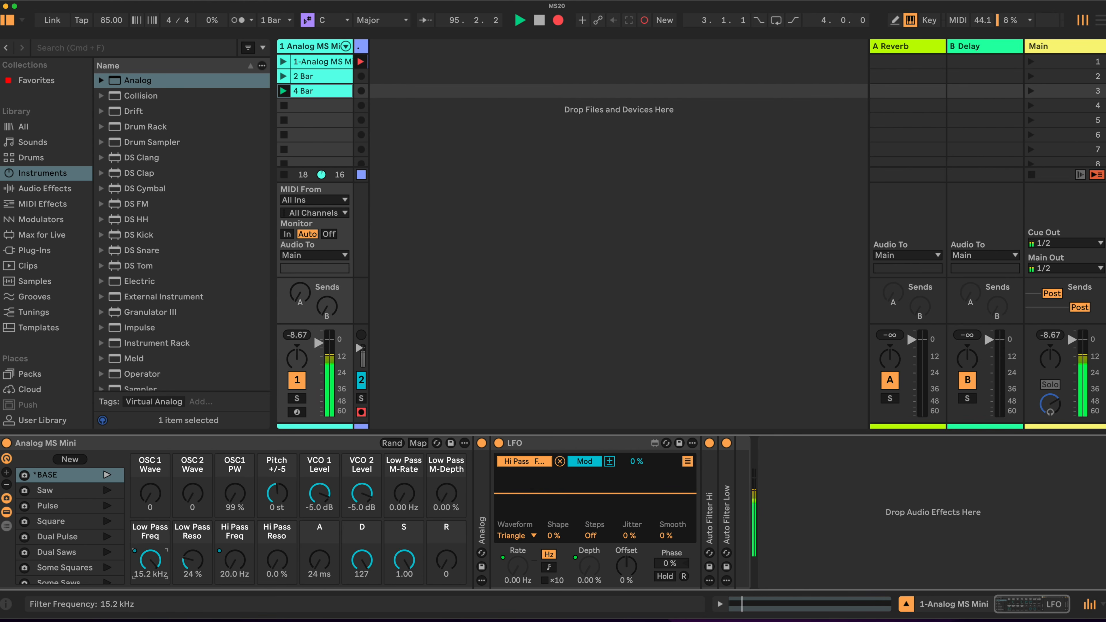
# Raise Low Pass Reso to 52% and sweep Low Pass Freq down to 158 Hz
pyautogui.moveTo(149, 560); pyautogui.dragTo(192, 560)
pyautogui.click(192, 560)
pyautogui.moveTo(149, 560); pyautogui.dragTo(149, 563)
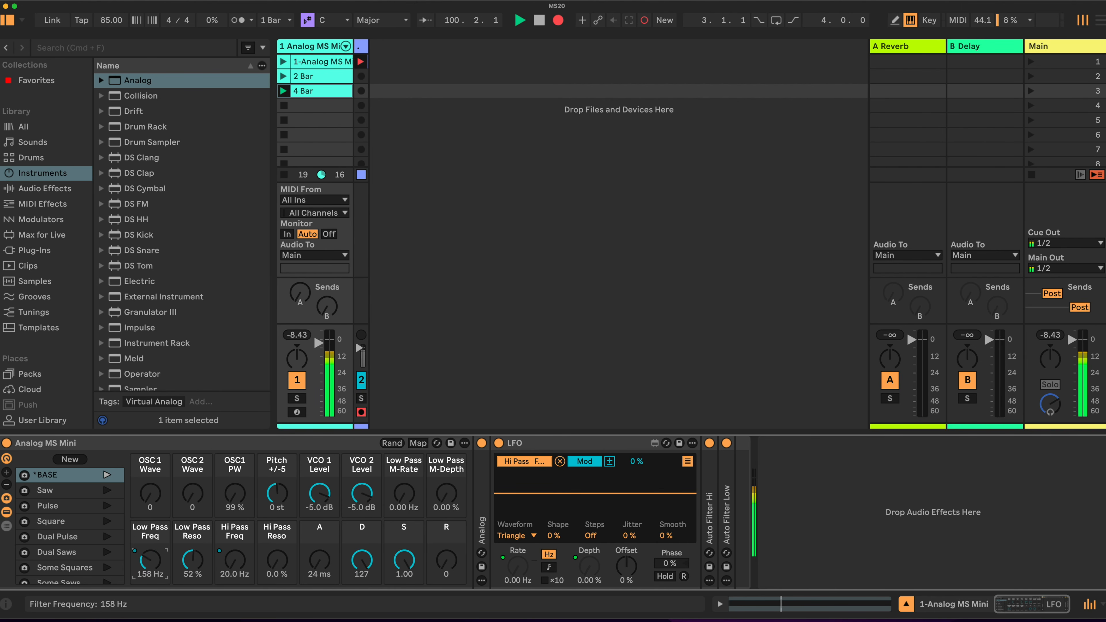
# Sweep Low Pass Freq back up to 6.38 kHz and raise Low Pass Reso to 99%
pyautogui.moveTo(150, 560); pyautogui.dragTo(150, 557)
pyautogui.moveTo(192, 559); pyautogui.dragTo(192, 555)
pyautogui.moveTo(150, 560); pyautogui.dragTo(193, 553)
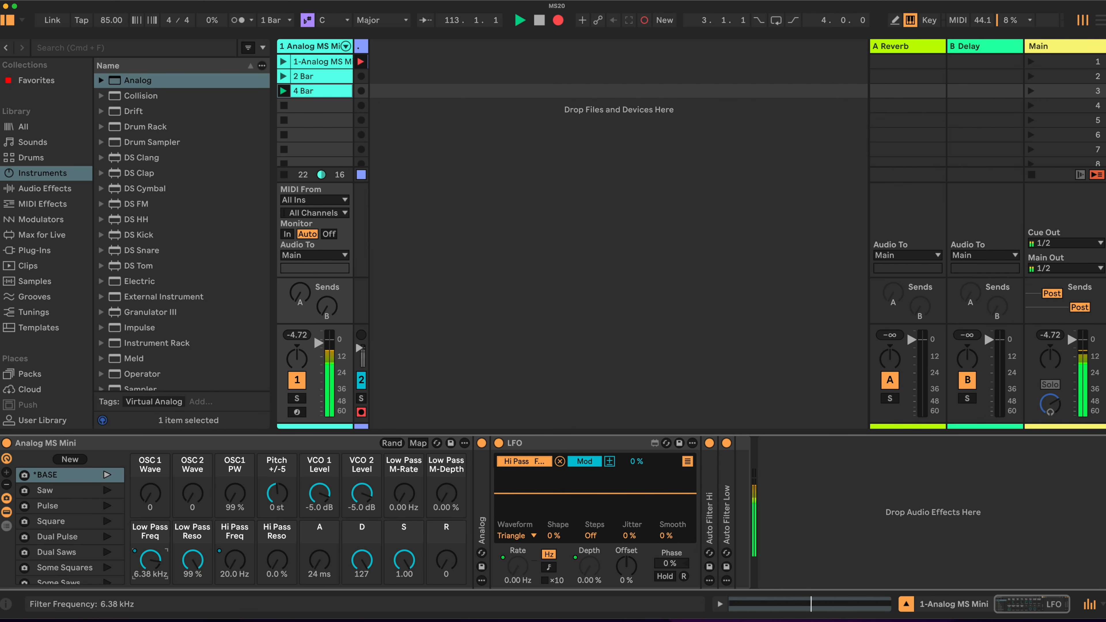
# Sweep Low Pass Freq down to about 74 Hz and back up to 650 Hz, trying Low Pass Reso at 84% before restoring 99%
pyautogui.moveTo(150, 560); pyautogui.dragTo(150, 575)
pyautogui.moveTo(149, 560); pyautogui.dragTo(150, 567)
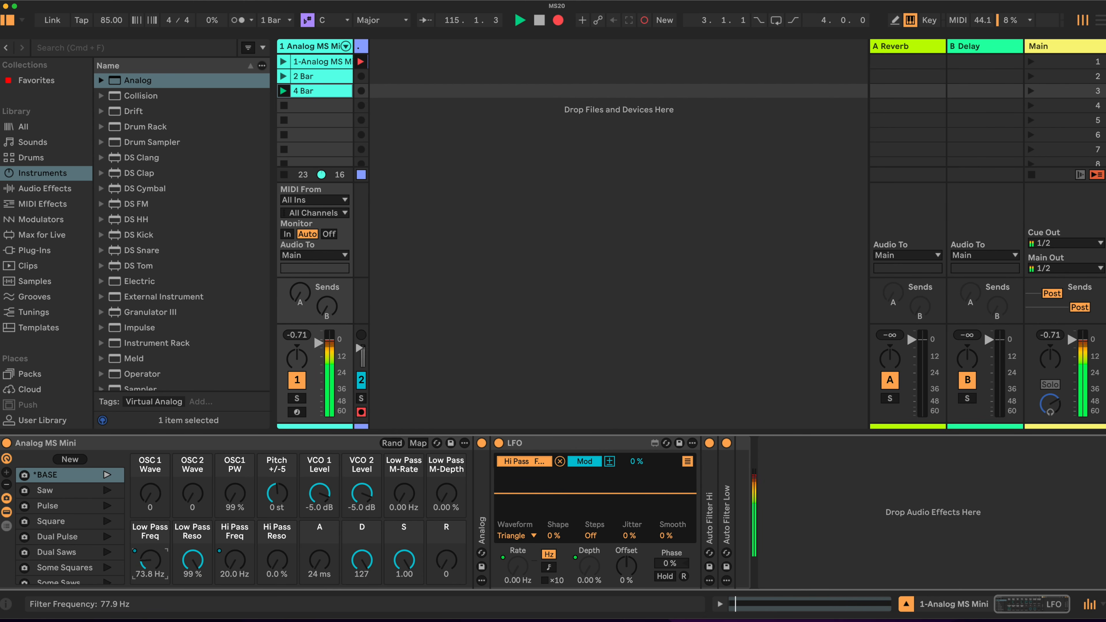
pyautogui.moveTo(150, 560); pyautogui.dragTo(150, 556)
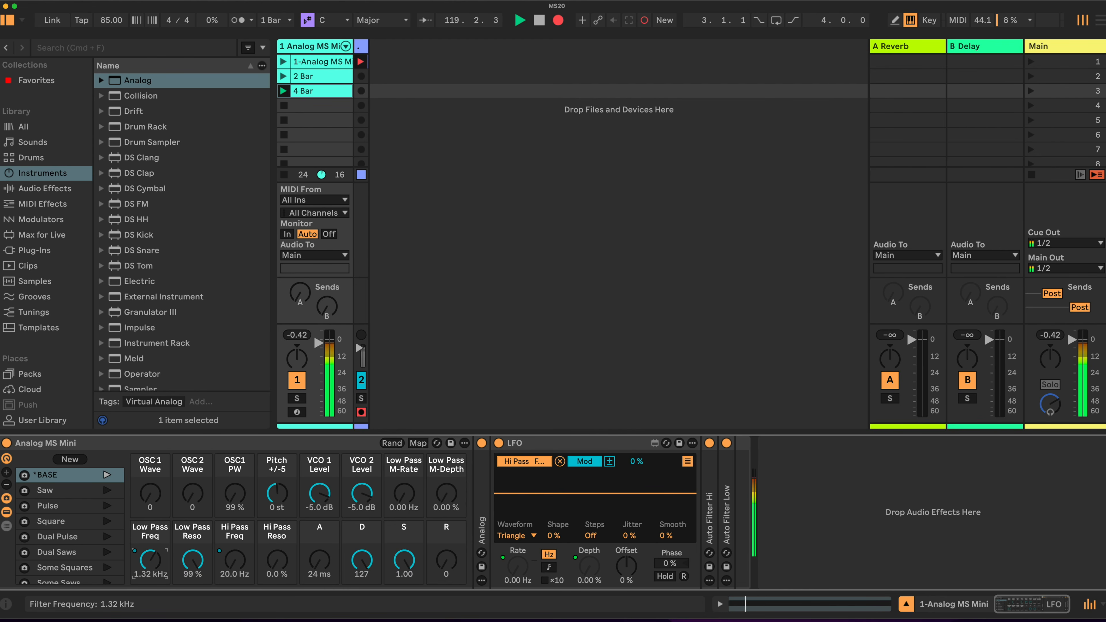
pyautogui.moveTo(192, 560); pyautogui.dragTo(193, 572)
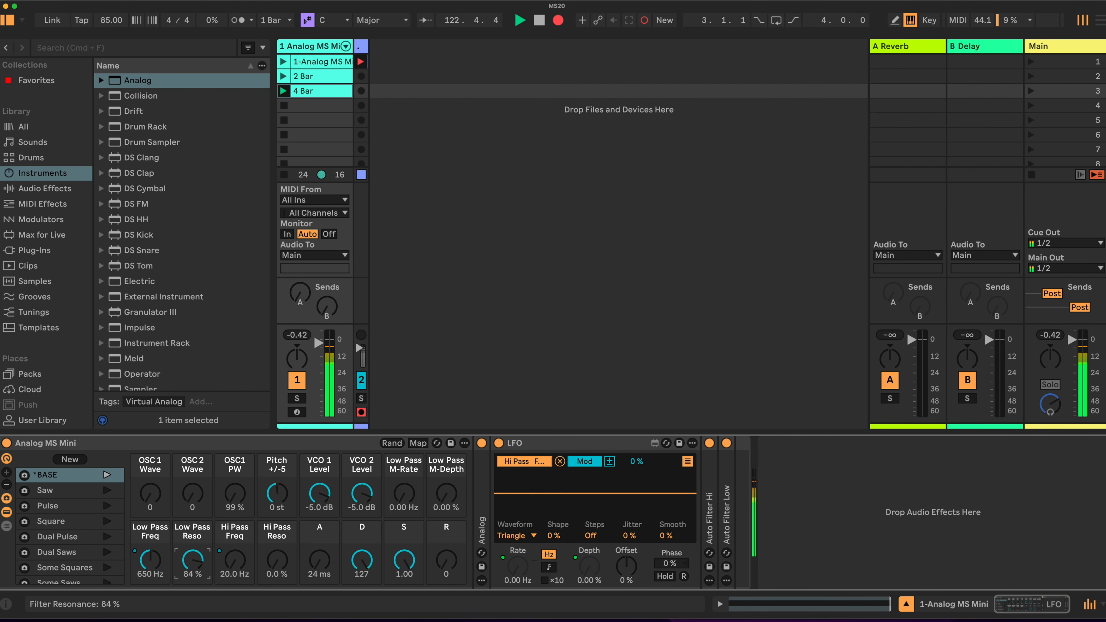
pyautogui.moveTo(149, 560); pyautogui.dragTo(149, 562)
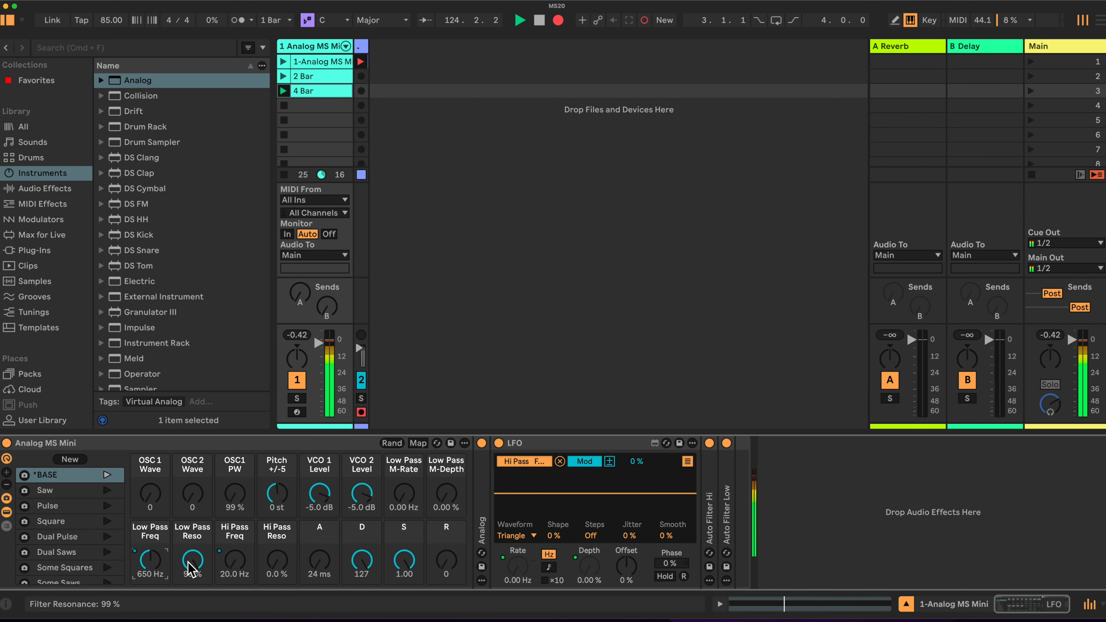
# Raise Hi Pass Freq to 469 Hz and Hi Pass Reso to 97%
pyautogui.moveTo(234, 561); pyautogui.dragTo(234, 555)
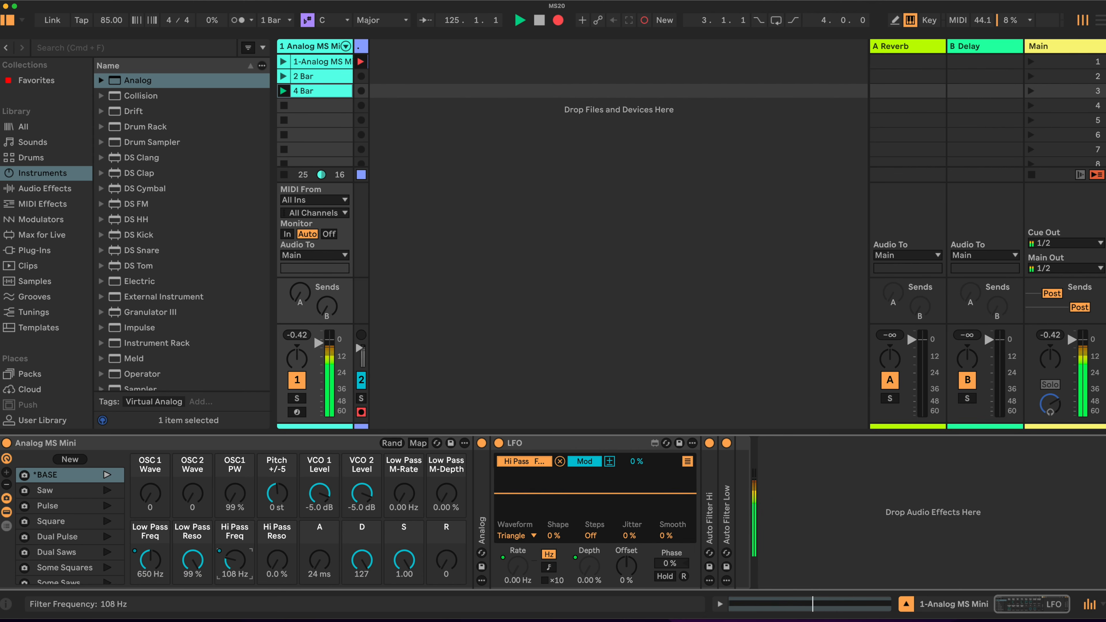
pyautogui.click(277, 561)
pyautogui.click(237, 561)
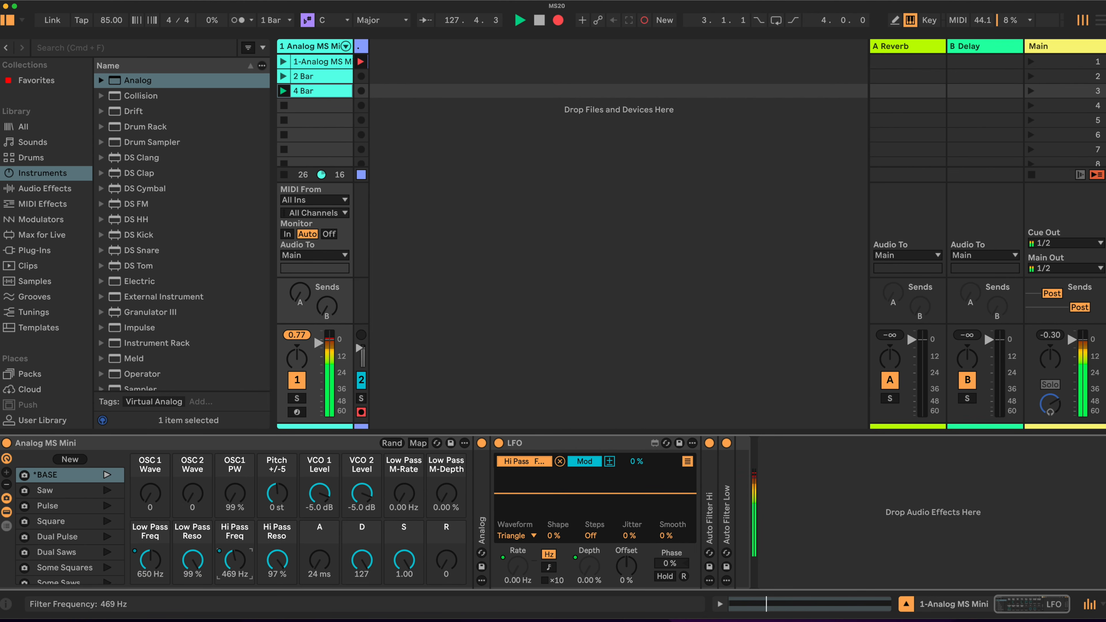
# Lower the VCO 1 and 2 levels to -8.4 and -8.7 dB, and raise Low Pass Freq to 2.67 kHz and Hi Pass Freq to 853 Hz
pyautogui.moveTo(320, 493); pyautogui.dragTo(319, 496)
pyautogui.moveTo(235, 559); pyautogui.dragTo(277, 563)
pyautogui.moveTo(192, 560); pyautogui.dragTo(149, 545)
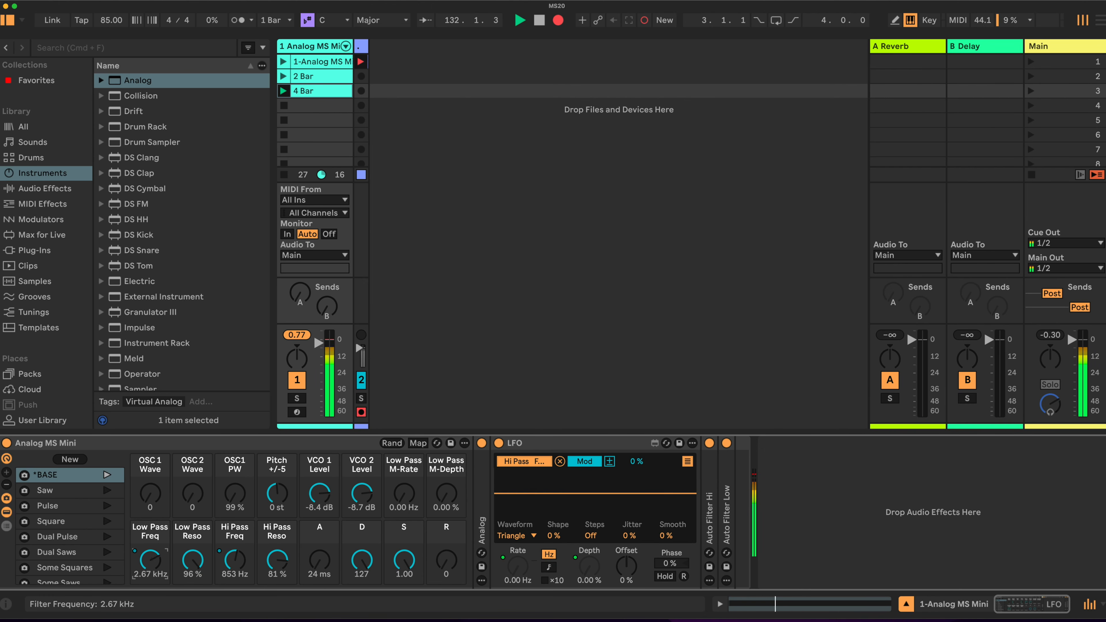
# Sweep both filter frequencies and reset Low Pass Freq to 20 kHz, Hi Pass Freq to 20 Hz and both resonances to 0%
pyautogui.moveTo(235, 559)
pyautogui.mouseDown()
pyautogui.moveTo(234, 569)
pyautogui.moveTo(277, 555)
pyautogui.moveTo(234, 558)
pyautogui.mouseUp()
pyautogui.moveTo(150, 558)
pyautogui.mouseDown()
pyautogui.moveTo(192, 559)
pyautogui.moveTo(149, 557)
pyautogui.mouseUp()
pyautogui.moveTo(234, 560); pyautogui.dragTo(234, 559)
pyautogui.moveTo(150, 560); pyautogui.dragTo(192, 562)
pyautogui.moveTo(277, 560); pyautogui.dragTo(234, 574)
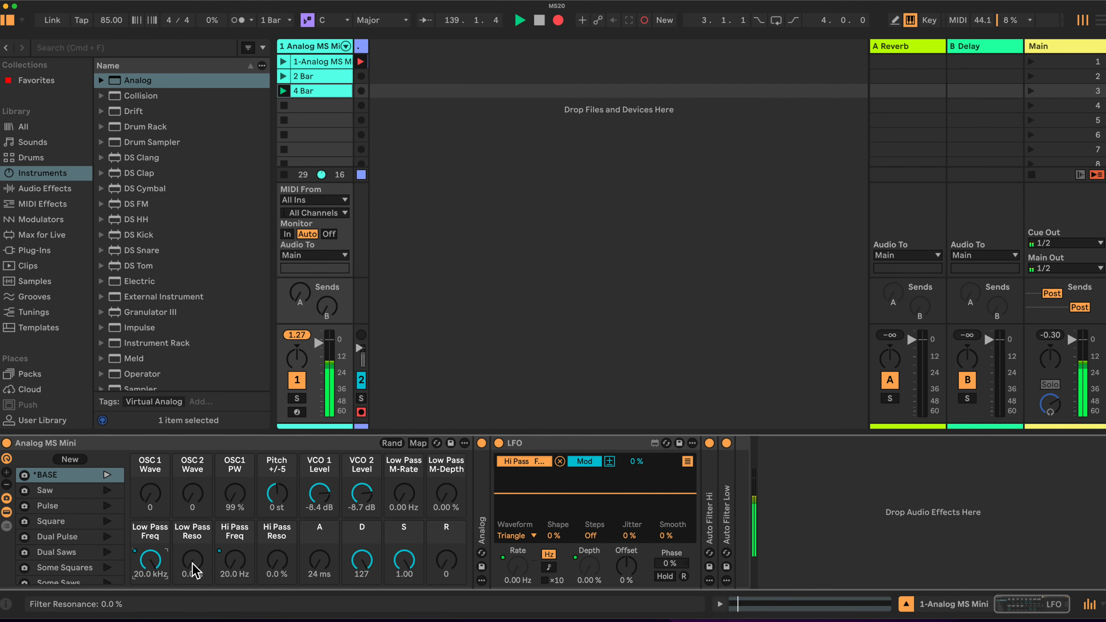
# Try the attack and release macros, leaving A at 27 ms and R at 0, and deactivate track 1
pyautogui.moveTo(319, 560)
pyautogui.mouseDown()
pyautogui.moveTo(319, 547)
pyautogui.moveTo(319, 580)
pyautogui.mouseUp()
pyautogui.moveTo(452, 560); pyautogui.dragTo(452, 536)
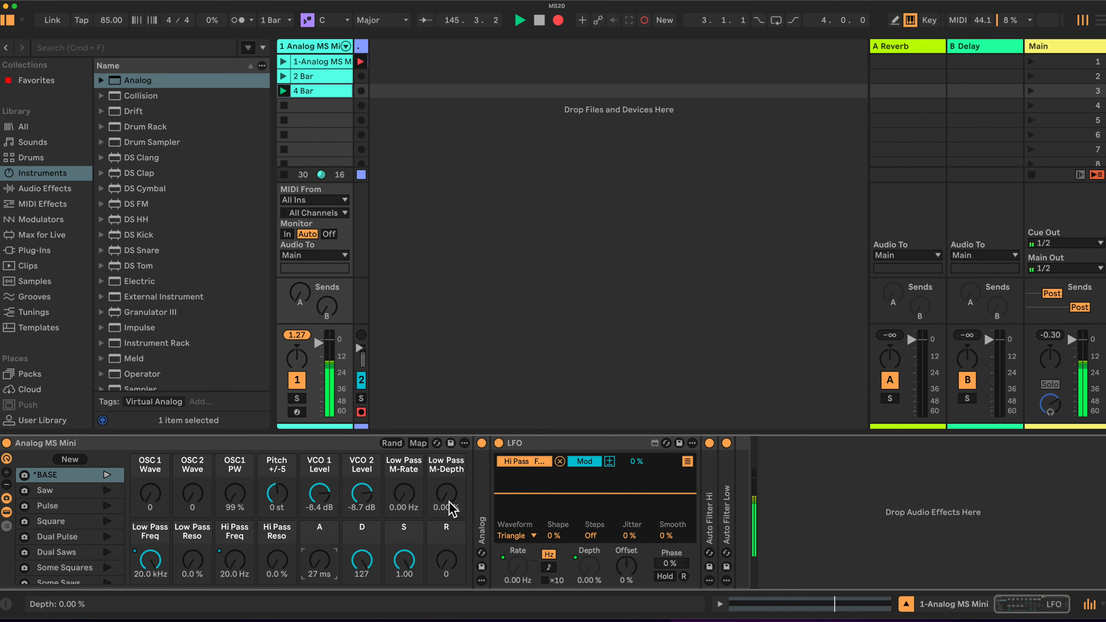
pyautogui.click(298, 382)
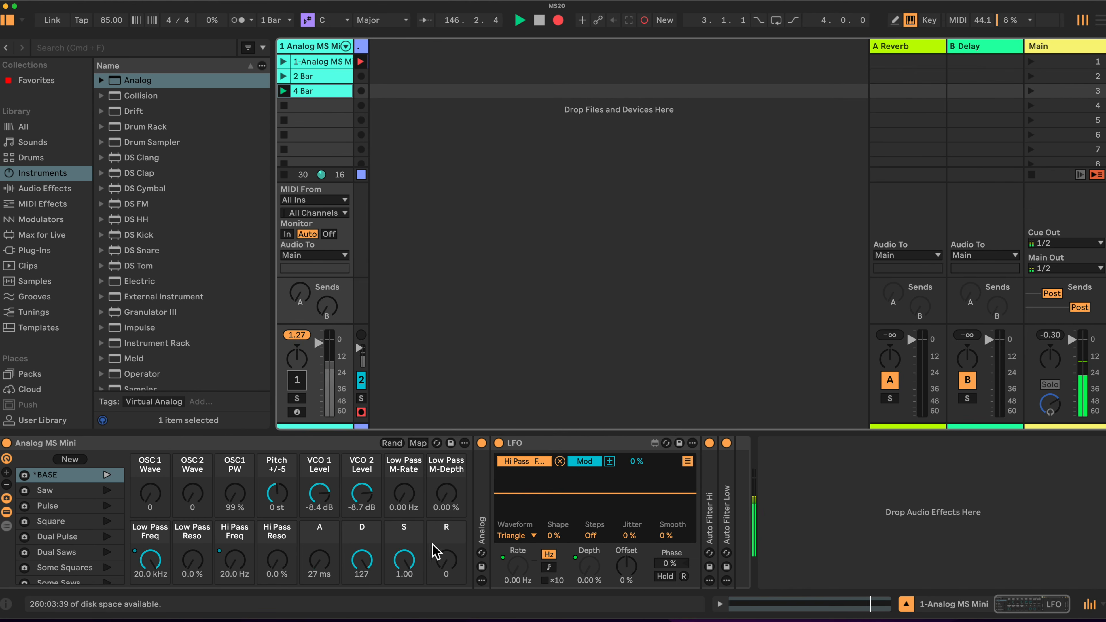
# Unfold the Analog device and look over the rack's device chain and its list of macro variations
pyautogui.doubleClick(483, 499)
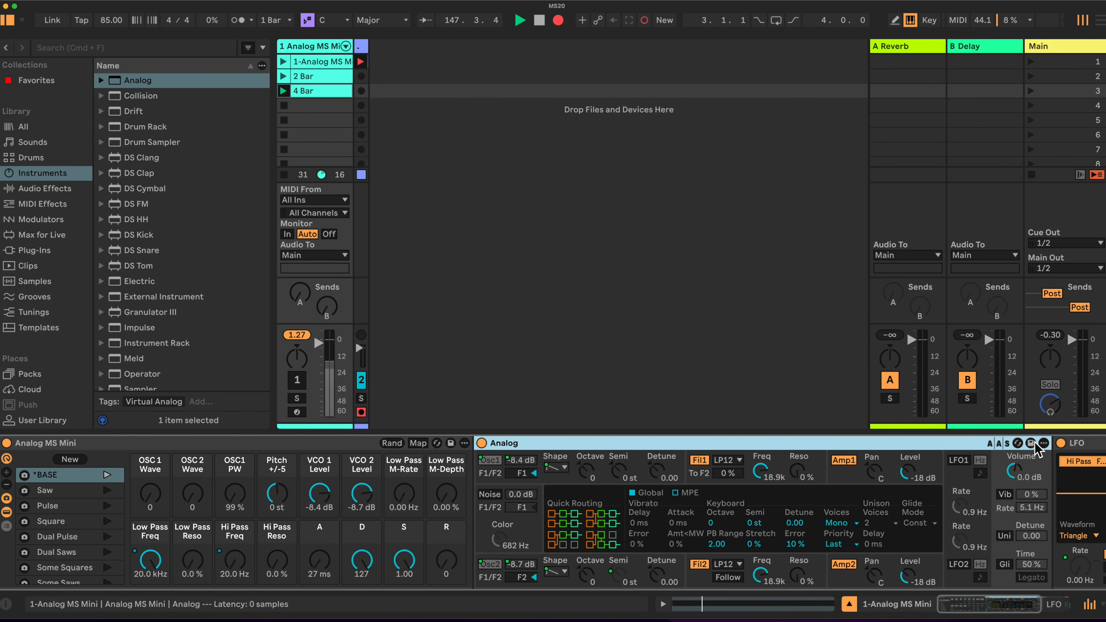
pyautogui.hscroll(5, 986, 470)
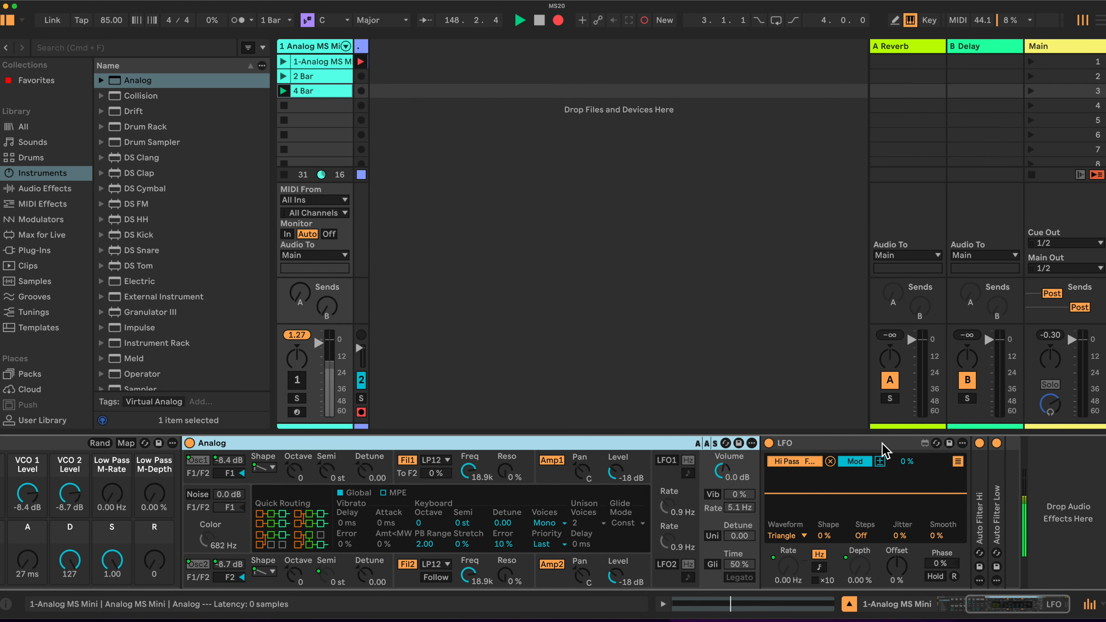
pyautogui.hscroll(3, 819, 484)
pyautogui.hscroll(-8, 819, 483)
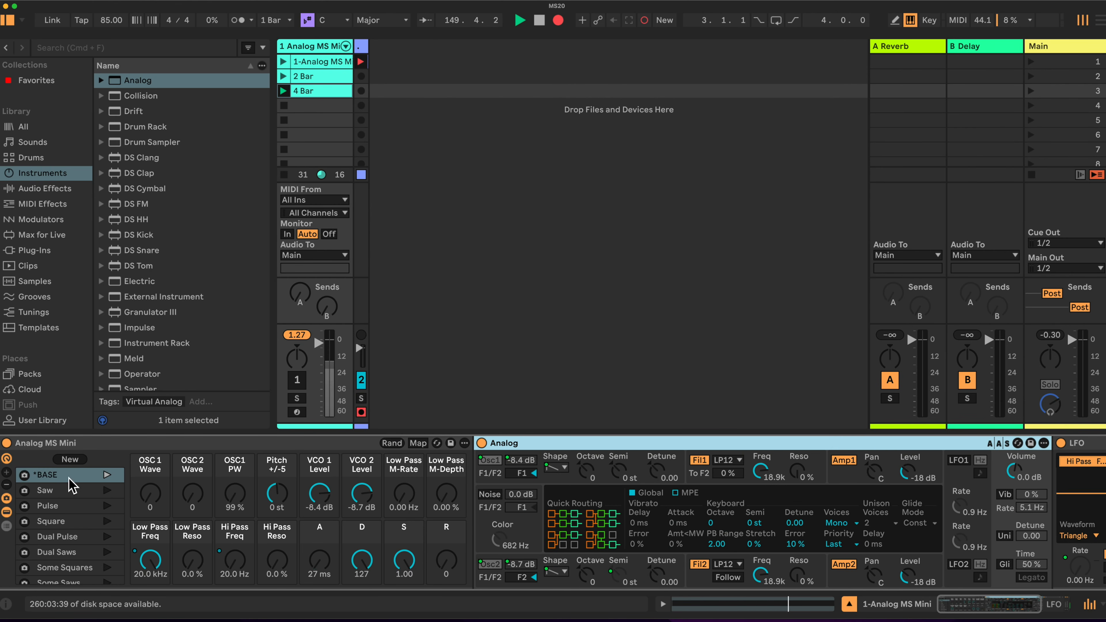
pyautogui.scroll(-3, 92, 562)
pyautogui.scroll(3, 92, 562)
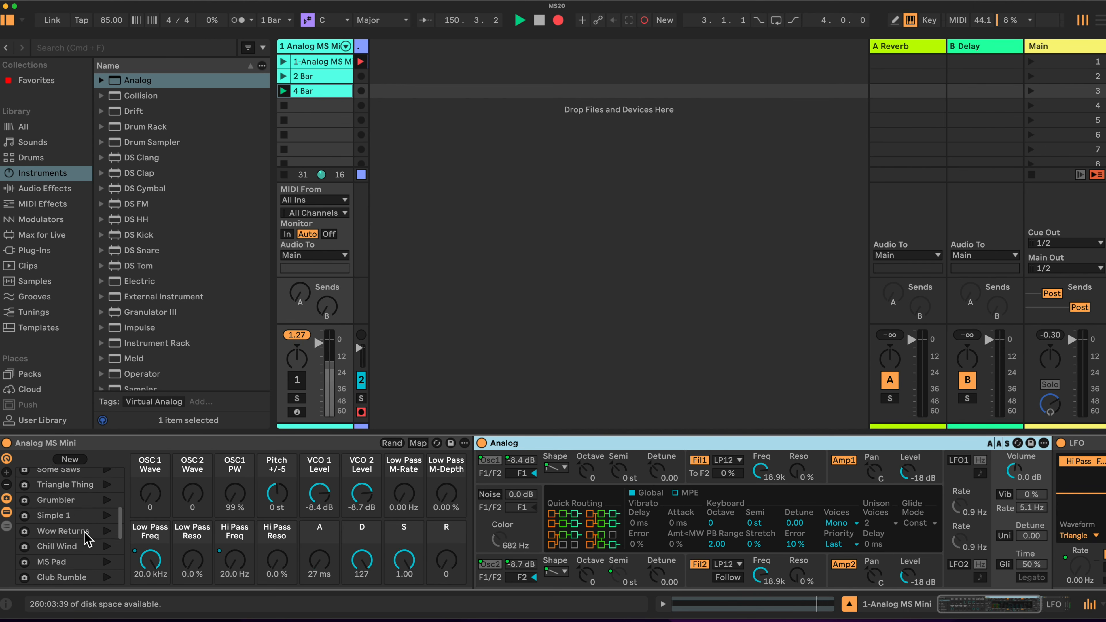
pyautogui.scroll(-5, 77, 521)
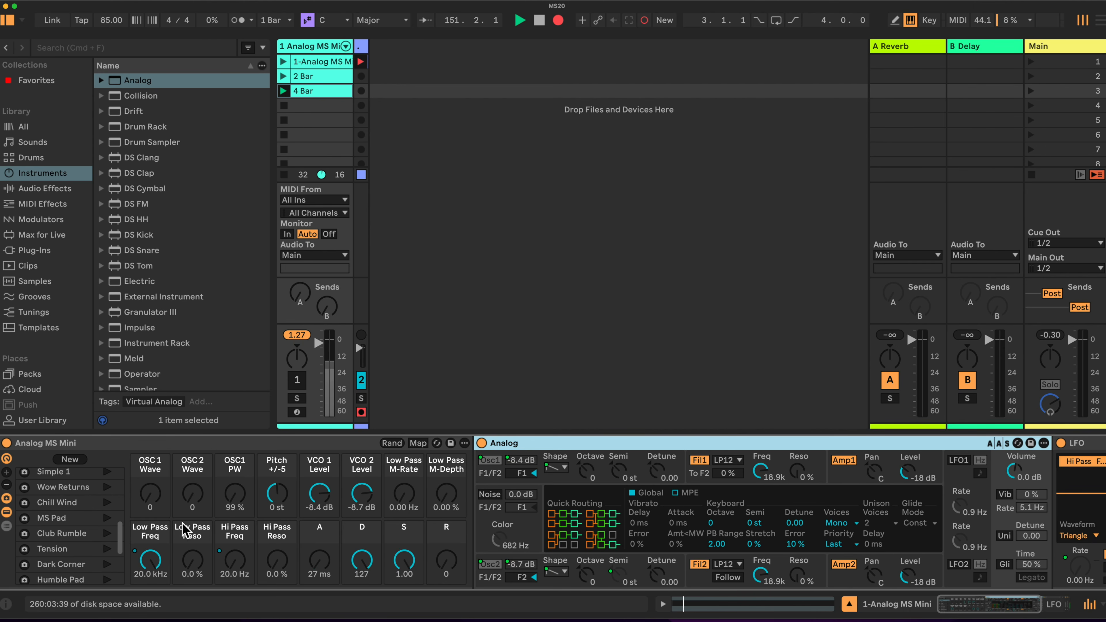
pyautogui.hscroll(5, 260, 514)
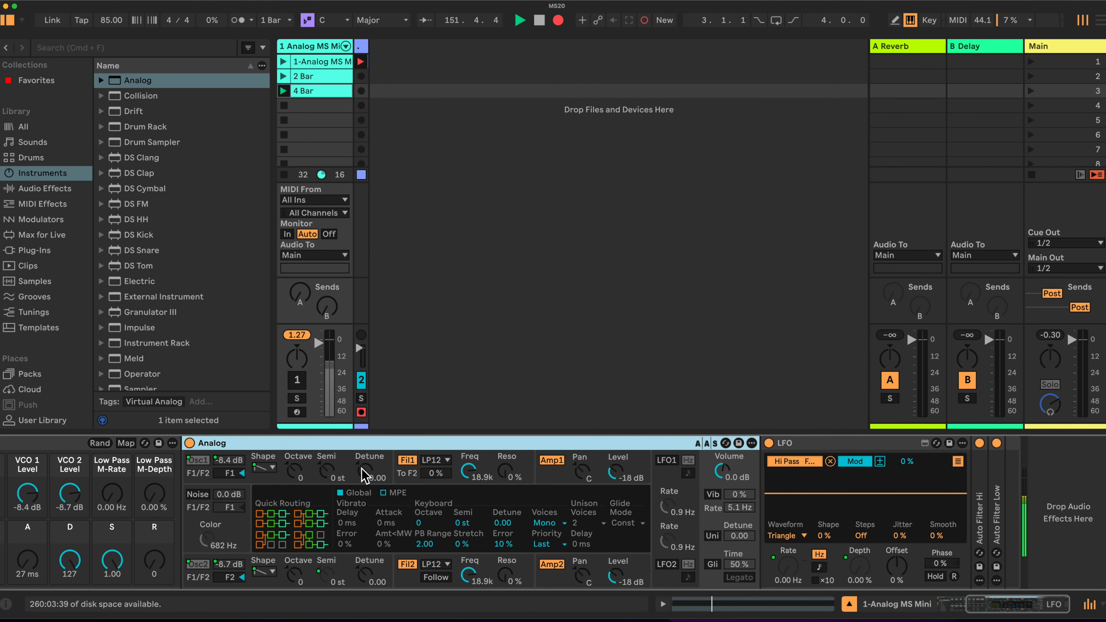
pyautogui.hscroll(-5, 344, 459)
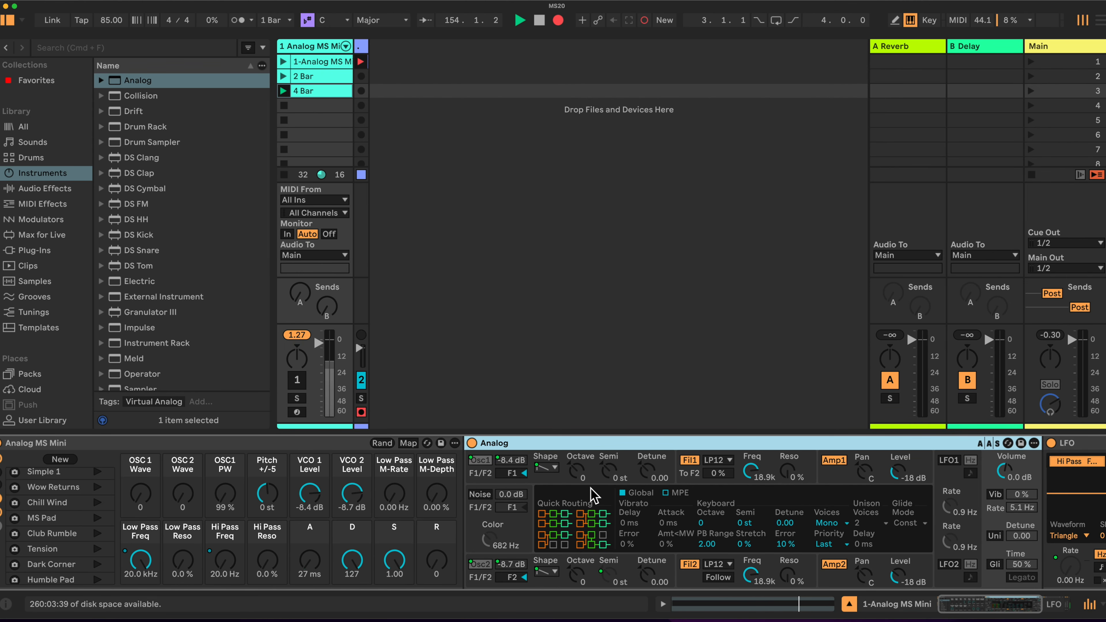
# Examine the settings of oscillator 1, filter 1 and amp 1 in Analog, and view its LFO section
pyautogui.click(576, 475)
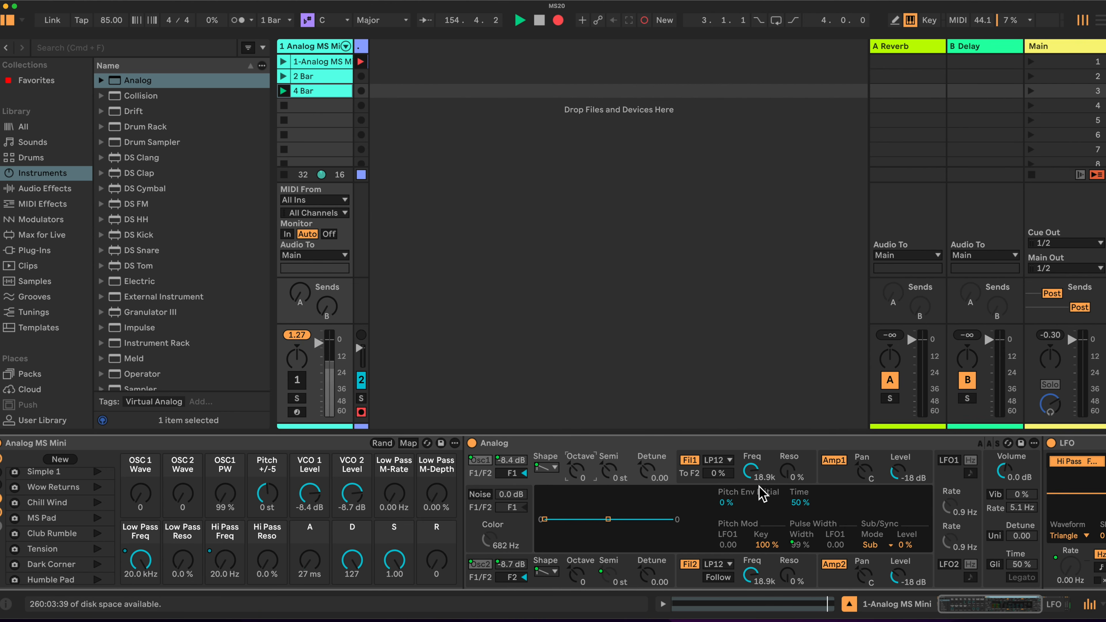
pyautogui.click(735, 484)
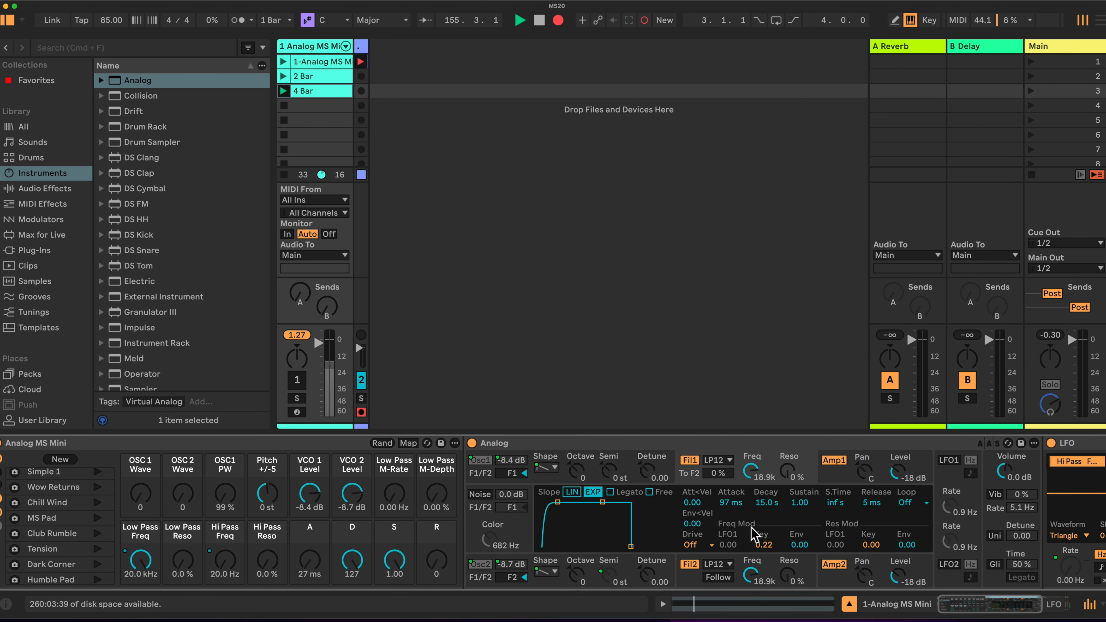
pyautogui.click(832, 479)
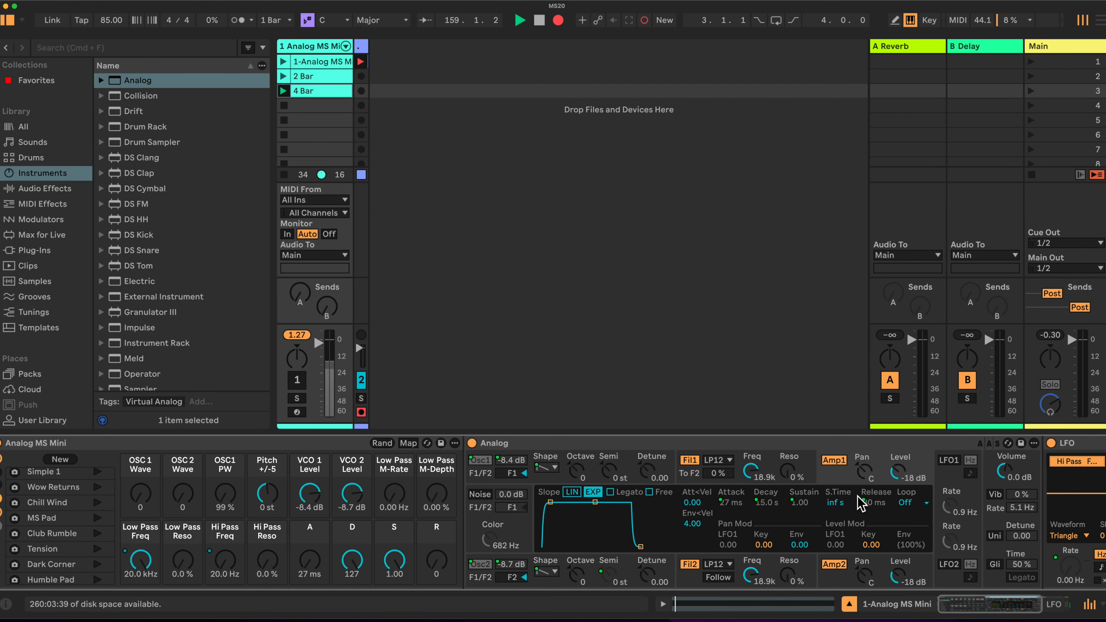
pyautogui.hscroll(5, 859, 503)
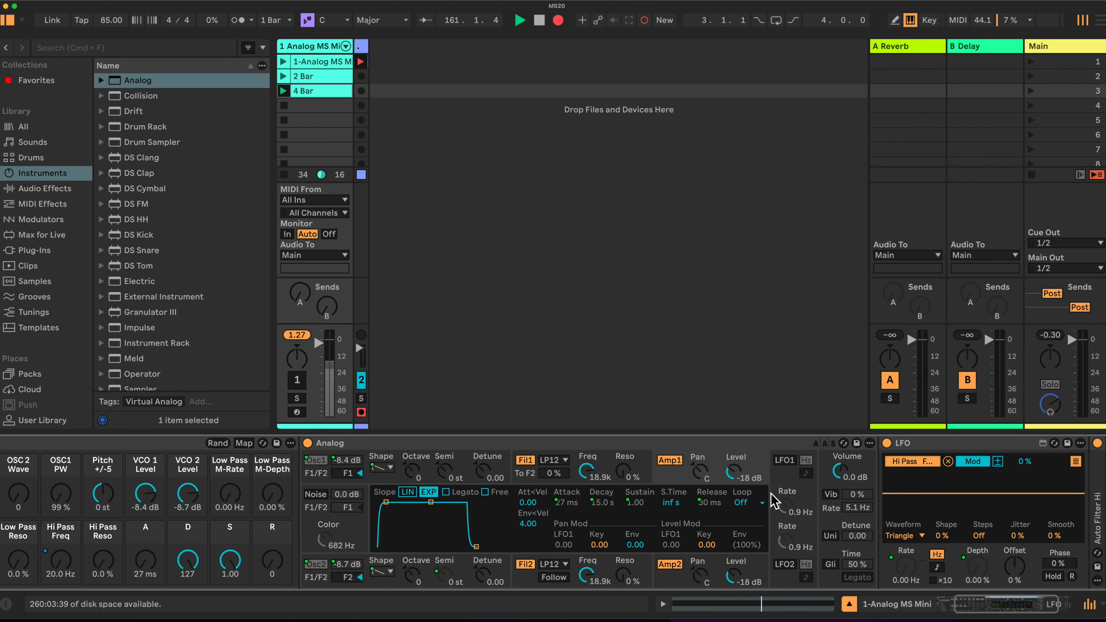
pyautogui.hscroll(4, 780, 483)
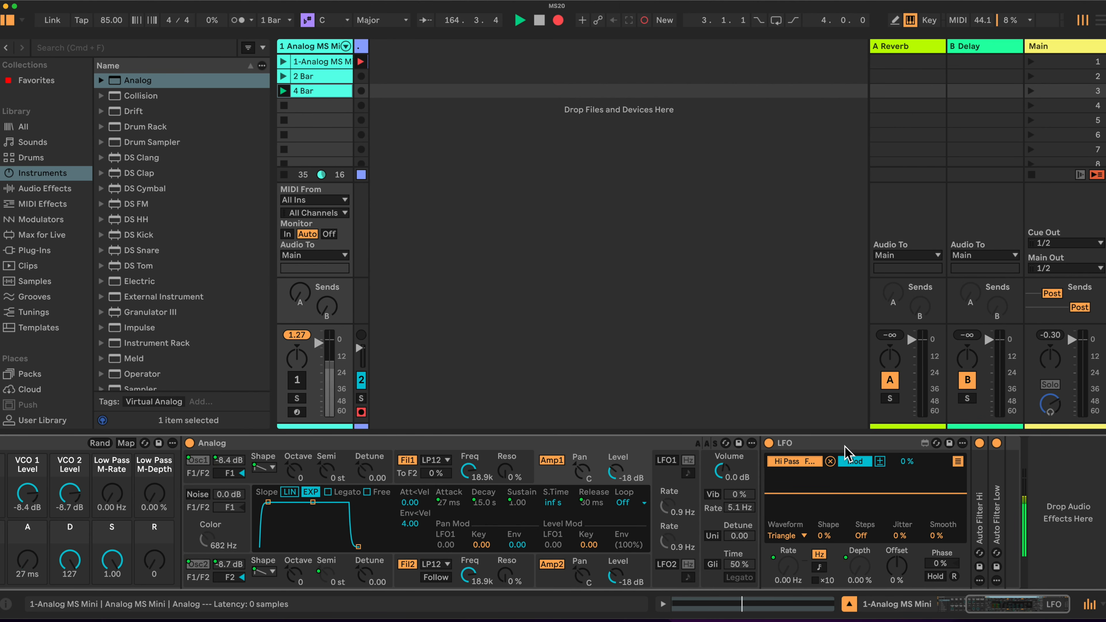
# Unfold Auto Filter Hi and Auto Filter Low, and review the circuit type options of Auto Filter Hi
pyautogui.doubleClick(979, 506)
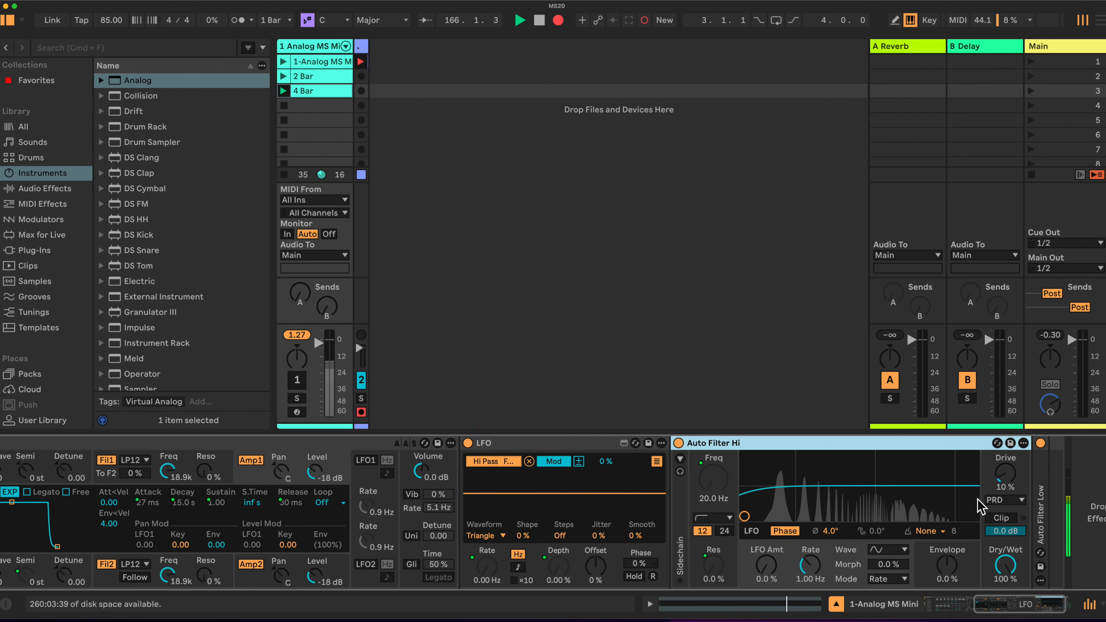
pyautogui.hscroll(2, 1025, 506)
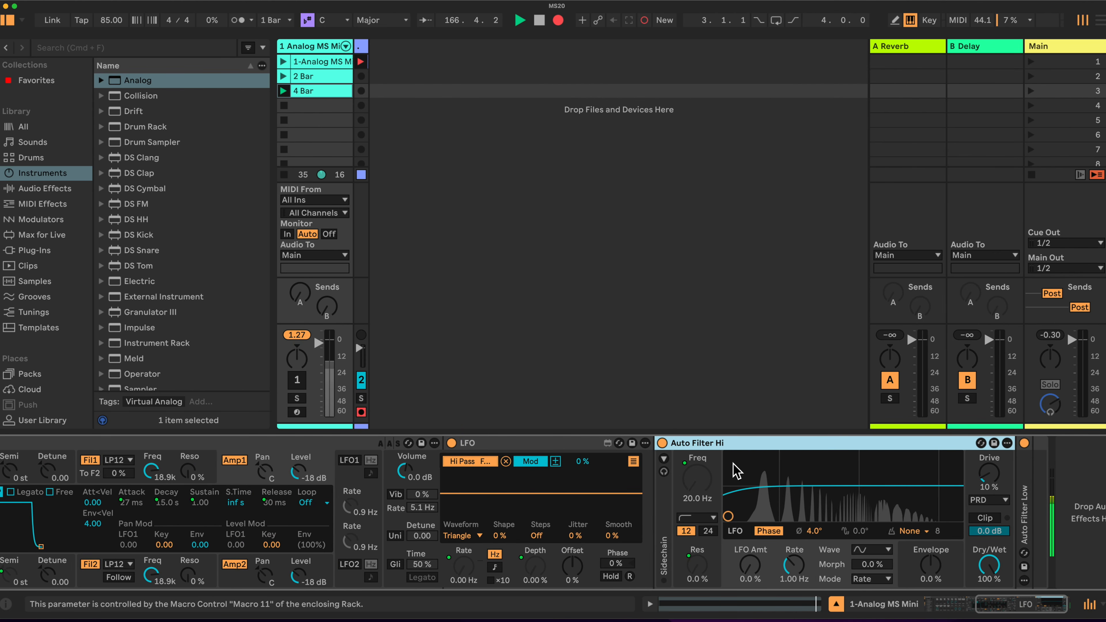
pyautogui.doubleClick(1002, 510)
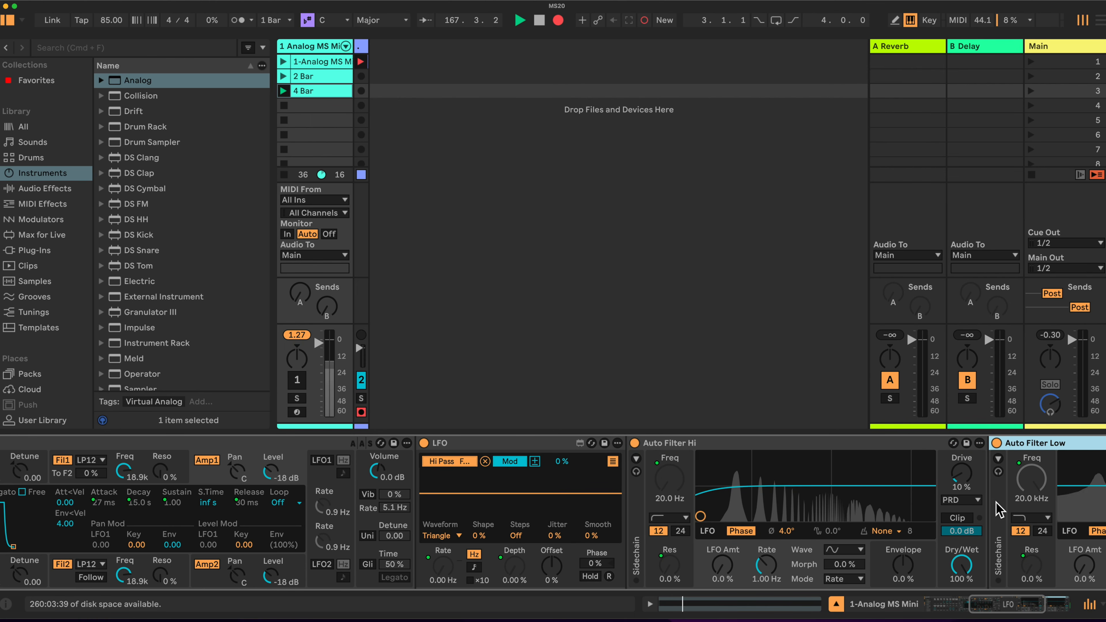
pyautogui.hscroll(6, 876, 495)
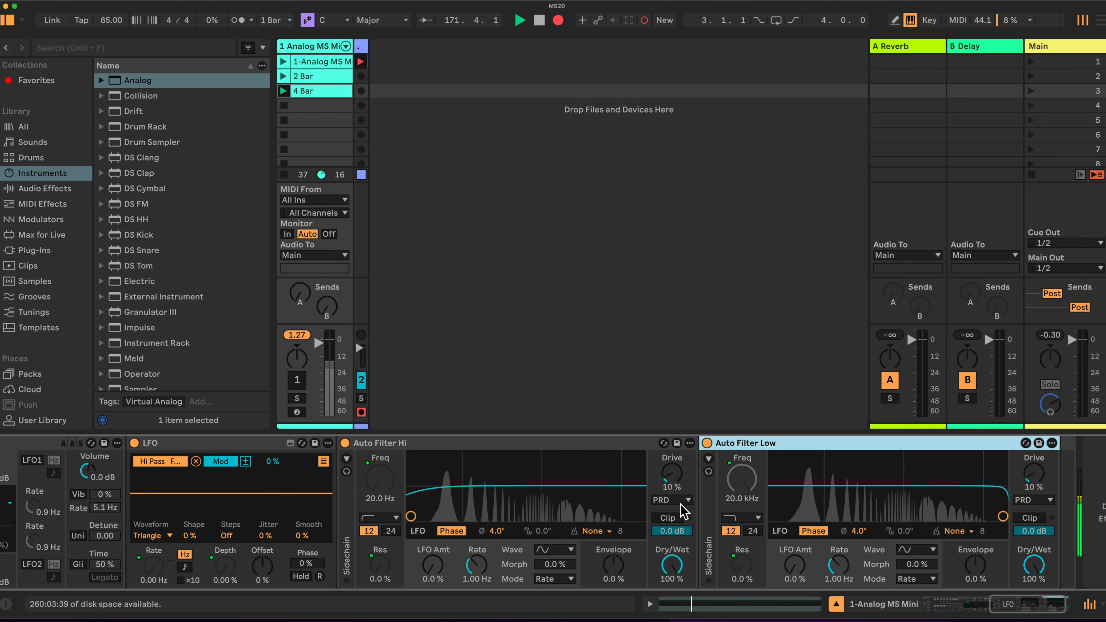
pyautogui.click(688, 500)
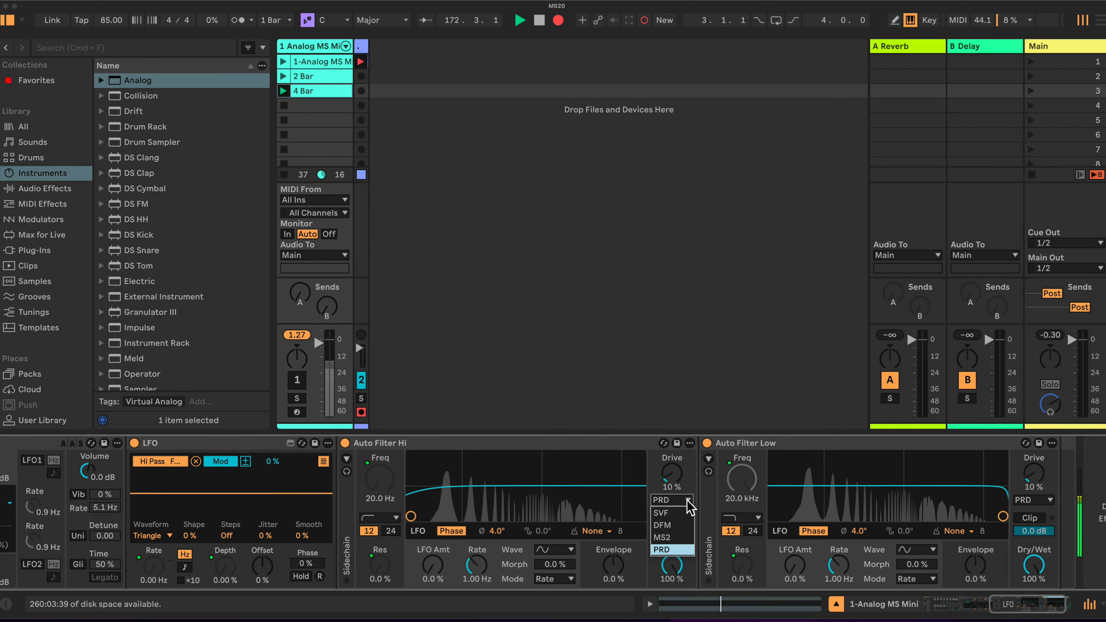
pyautogui.click(659, 481)
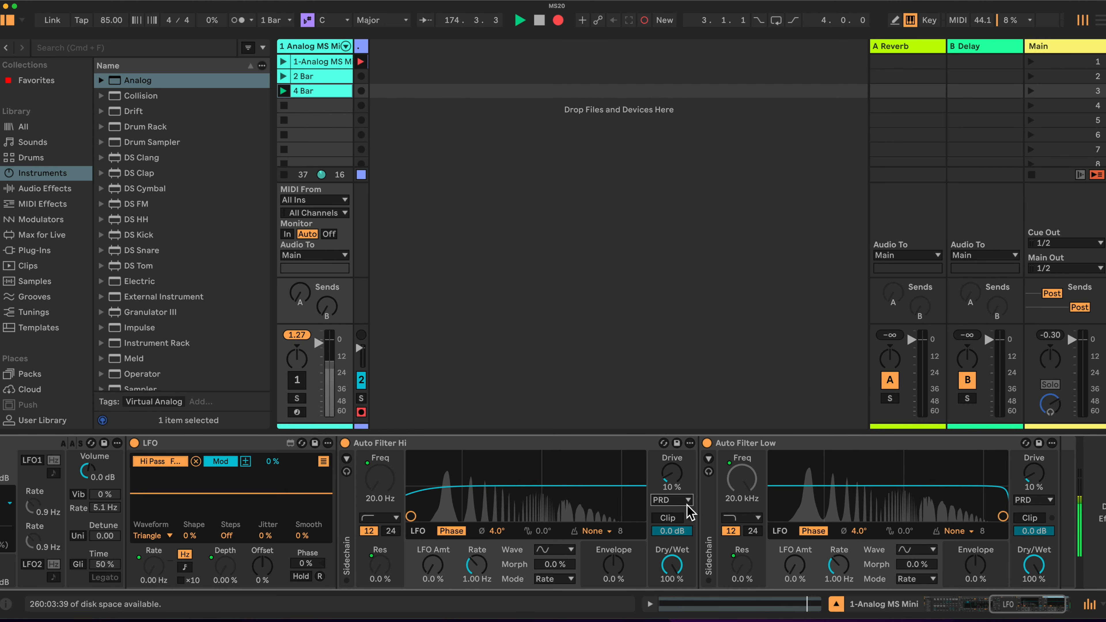
# Fold the LFO and Analog devices and reactivate track 1
pyautogui.doubleClick(261, 448)
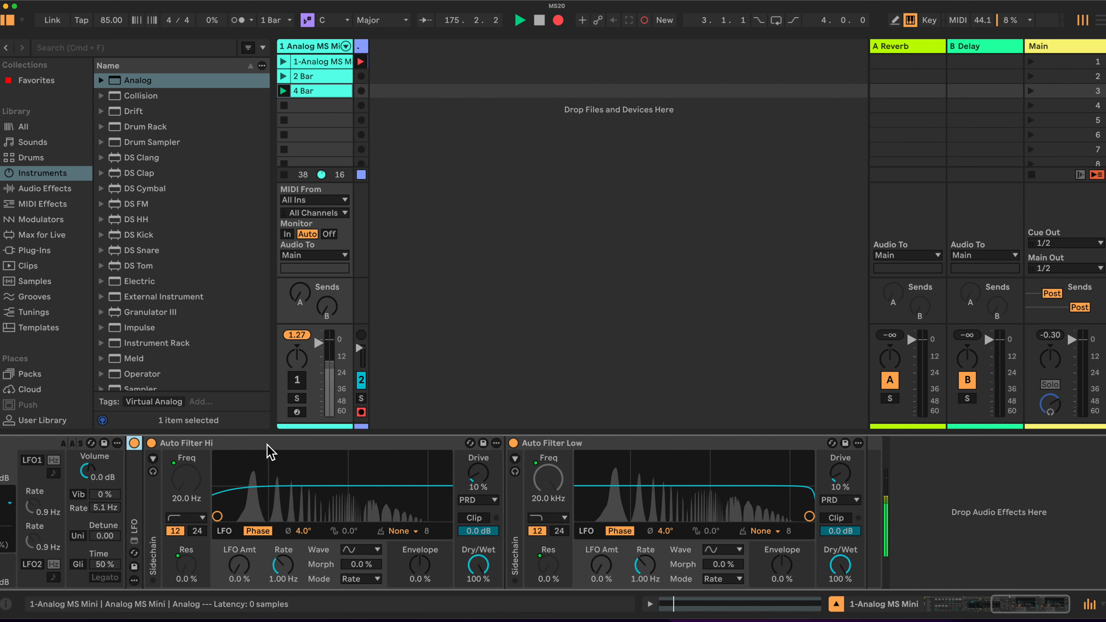
pyautogui.hscroll(-8, 264, 448)
pyautogui.doubleClick(261, 448)
pyautogui.hscroll(-10, 266, 449)
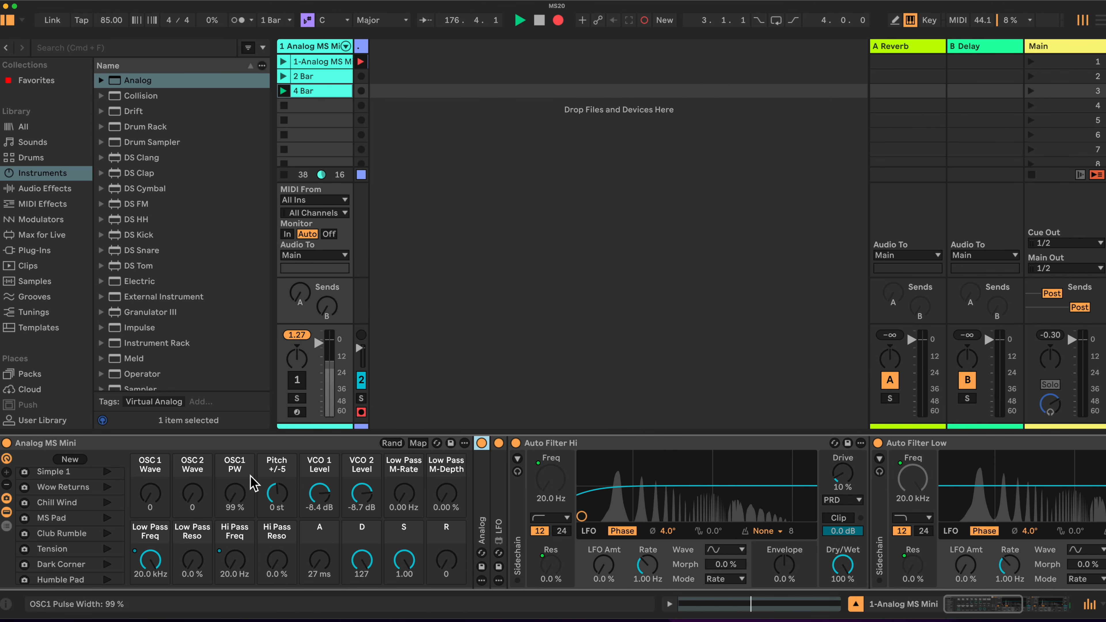
pyautogui.click(296, 385)
# Sweep Low Pass Freq down to 2.27 kHz with Low Pass Reso at 99%, and settle on 5.42 kHz with 0% resonance
pyautogui.click(150, 559)
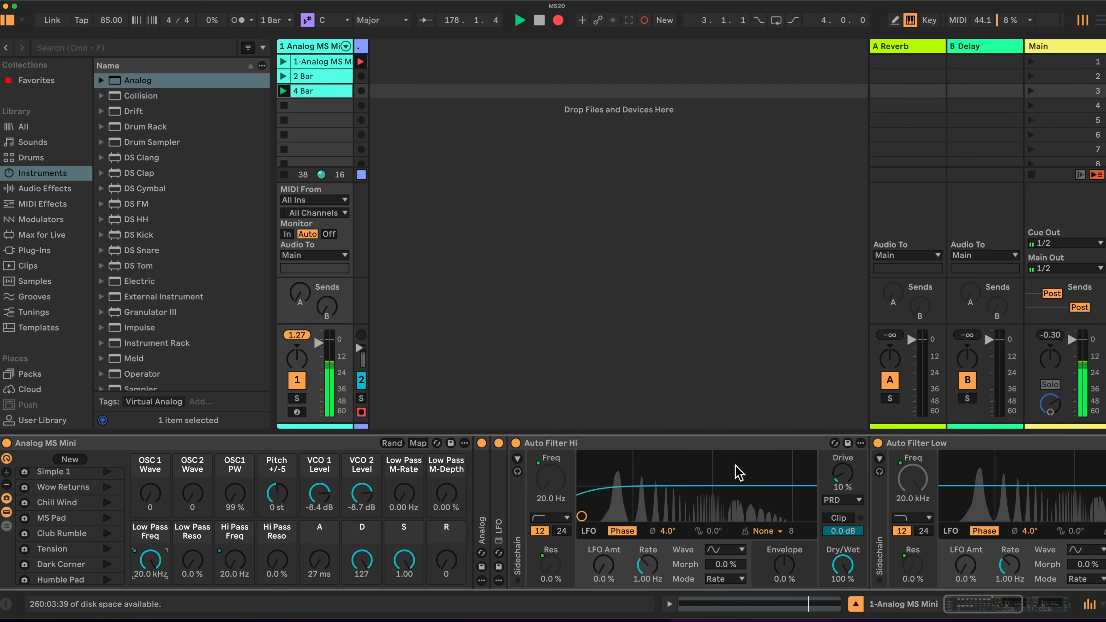
pyautogui.moveTo(172, 566); pyautogui.dragTo(171, 501)
pyautogui.moveTo(157, 562); pyautogui.dragTo(157, 597)
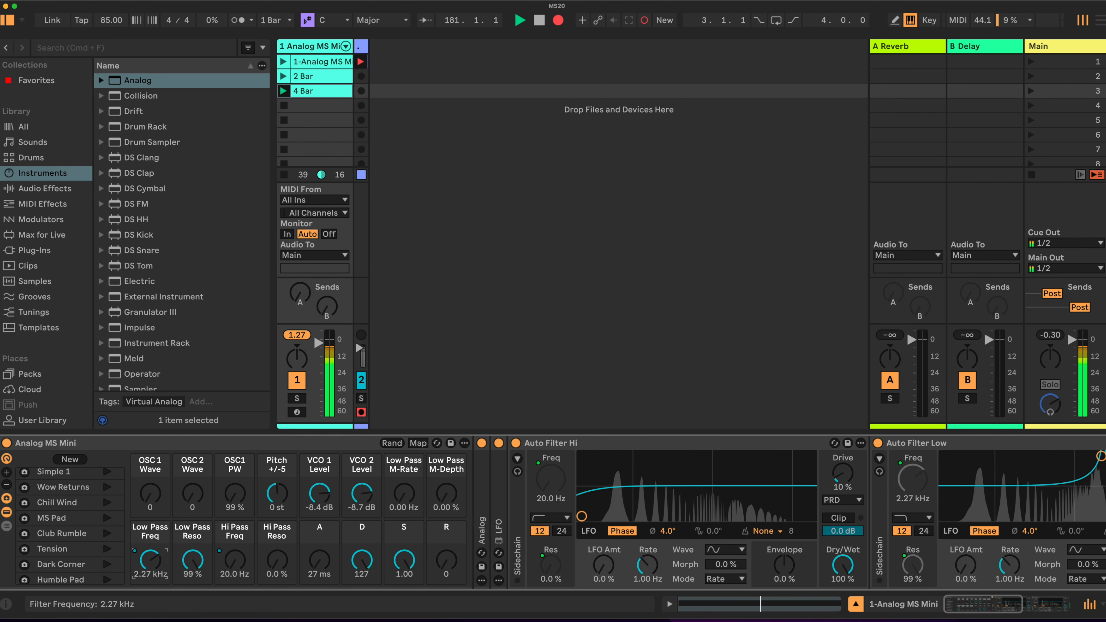
pyautogui.moveTo(151, 560); pyautogui.dragTo(150, 541)
pyautogui.moveTo(192, 560); pyautogui.dragTo(193, 585)
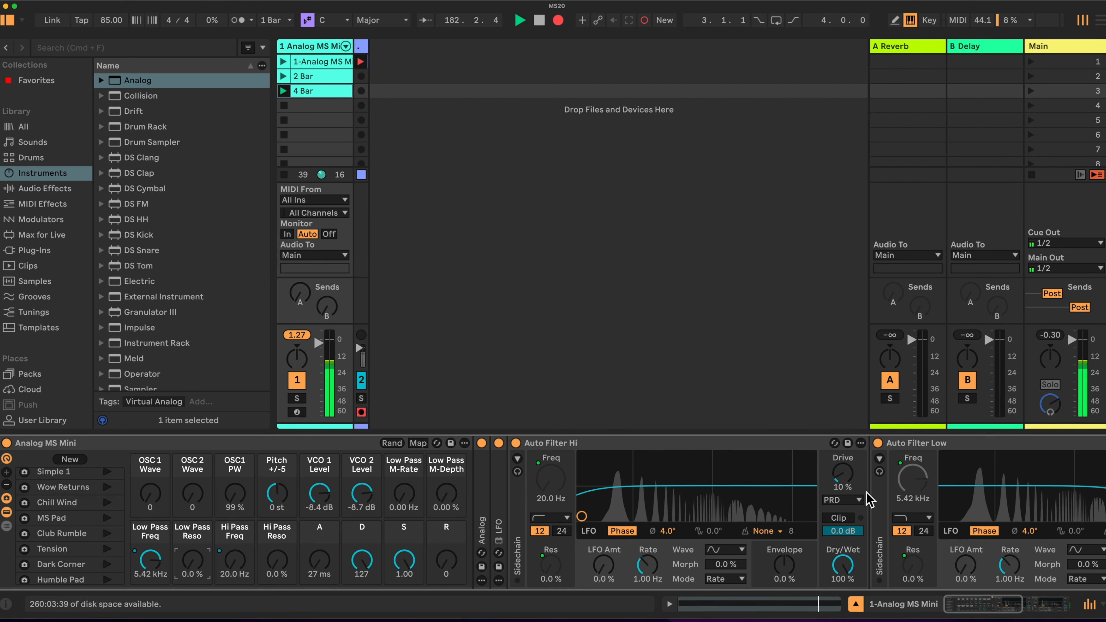
# Fold Auto Filter Hi and set the circuit type of Auto Filter Low to MS2
pyautogui.click(858, 500)
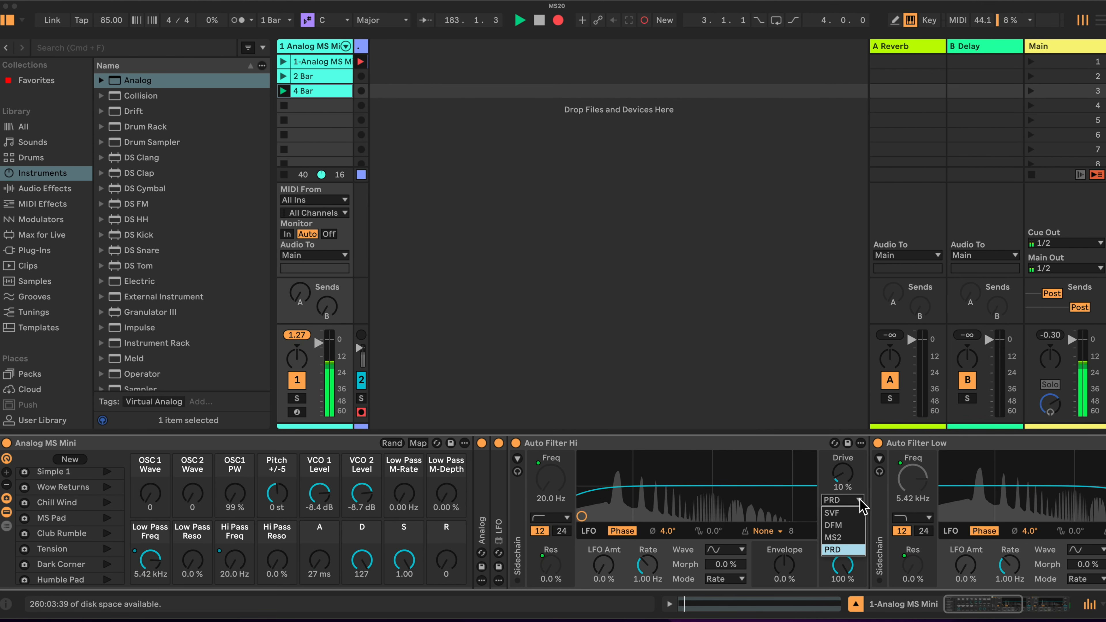
pyautogui.click(853, 504)
pyautogui.hscroll(5, 805, 451)
pyautogui.click(790, 445)
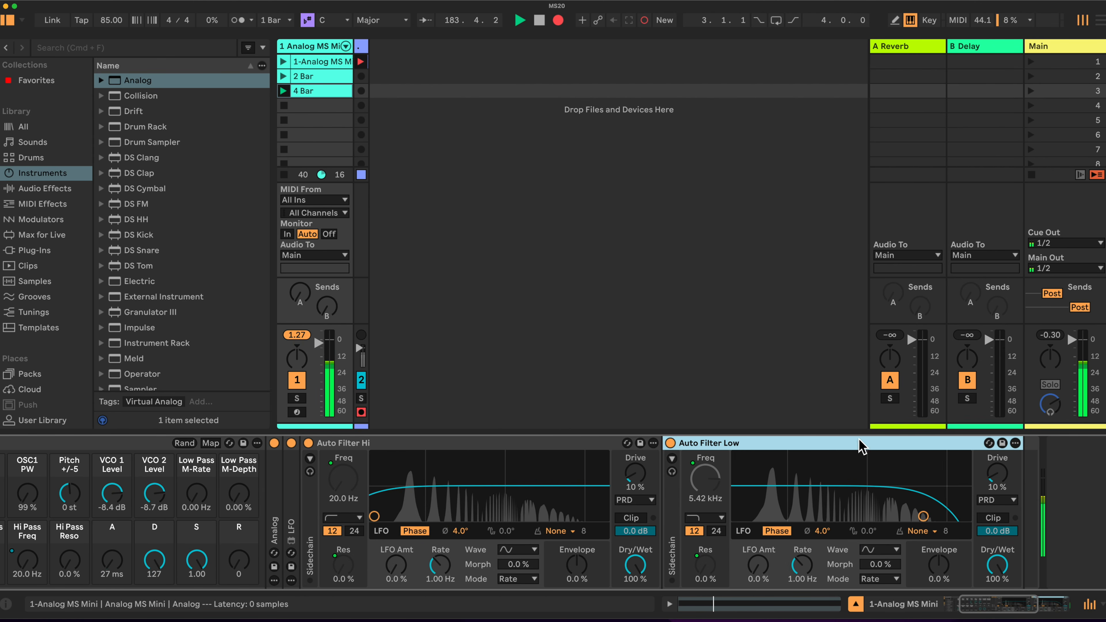
pyautogui.doubleClick(585, 444)
pyautogui.click(667, 500)
pyautogui.click(649, 537)
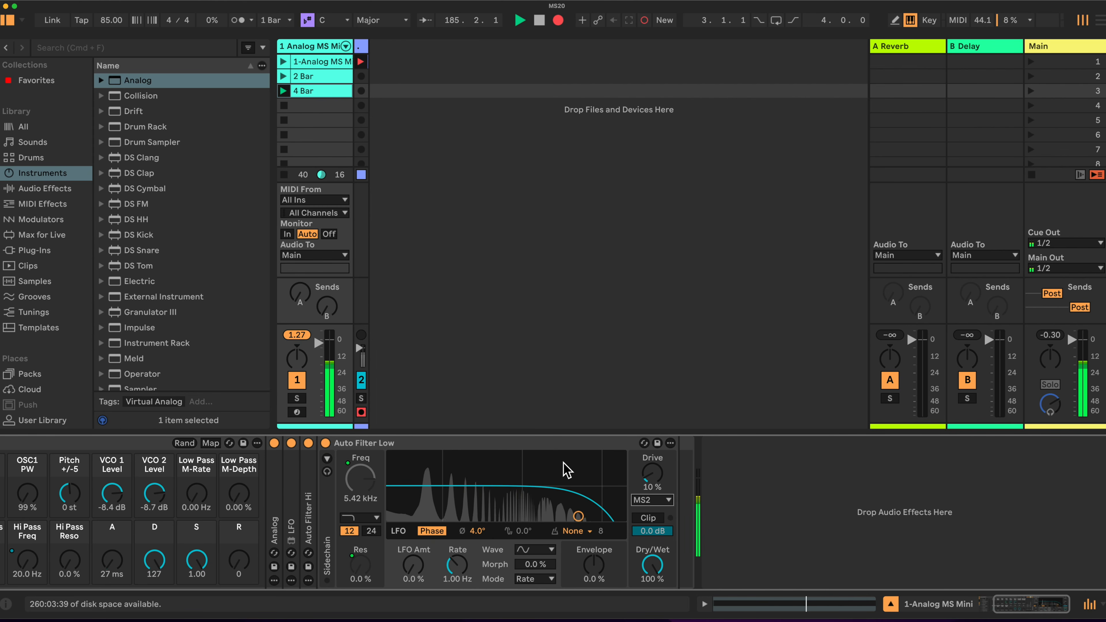
# Set Low Pass Reso to 99% and Low Pass Freq to 8.85 kHz, and switch Auto Filter Low's circuit type back to PRD
pyautogui.hscroll(-5, 473, 485)
pyautogui.moveTo(195, 563); pyautogui.dragTo(153, 563)
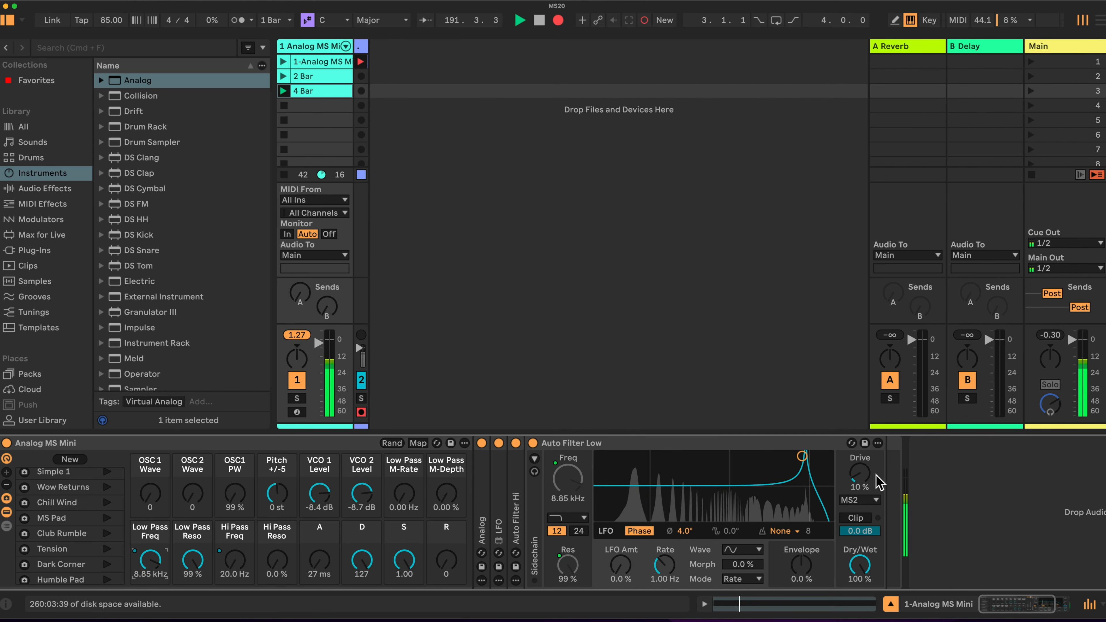
pyautogui.click(877, 500)
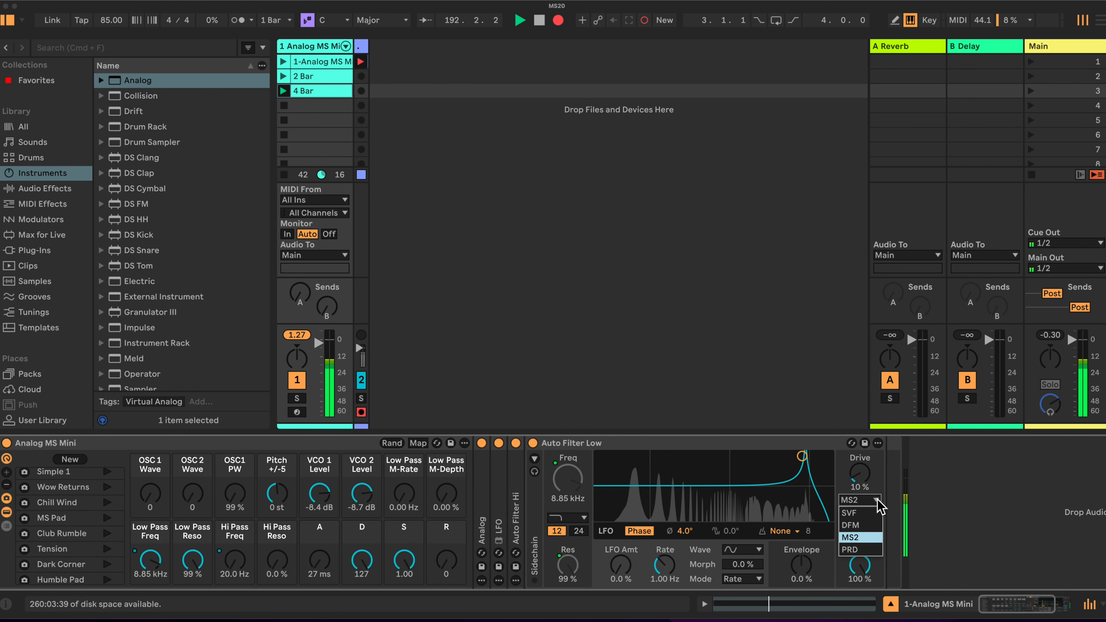
pyautogui.click(859, 549)
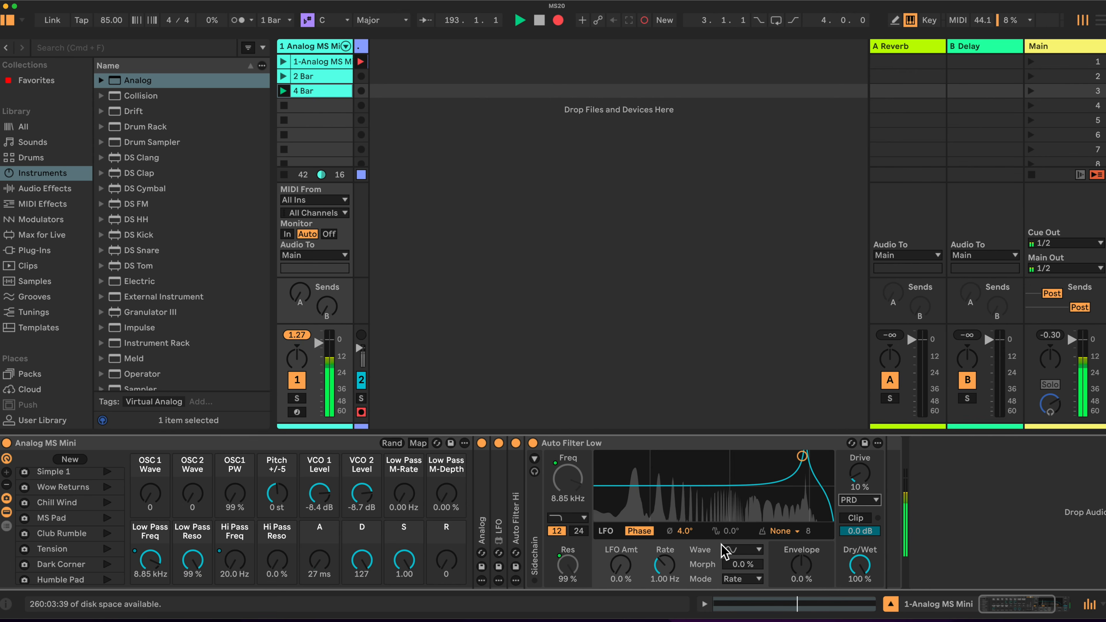
# Sweep Low Pass Freq down to 901 Hz and back up to 20.0 kHz, deactivate track 1, and set Low Pass Reso to 0%
pyautogui.moveTo(149, 559); pyautogui.dragTo(150, 603)
pyautogui.moveTo(149, 561)
pyautogui.mouseDown()
pyautogui.moveTo(150, 572)
pyautogui.moveTo(192, 572)
pyautogui.moveTo(150, 569)
pyautogui.mouseUp()
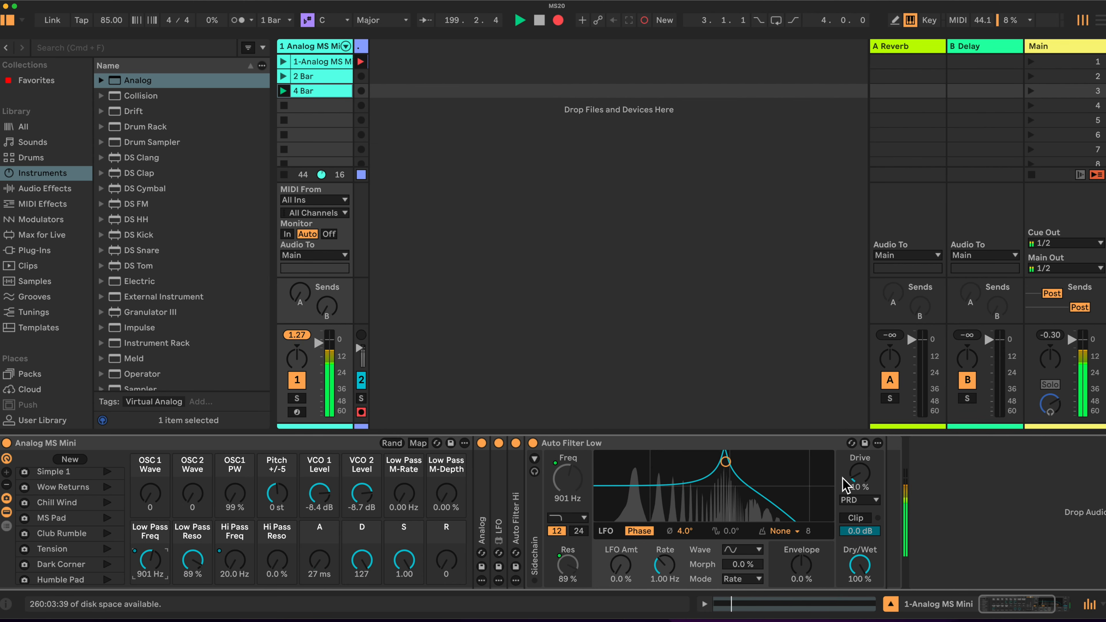
pyautogui.moveTo(152, 554); pyautogui.dragTo(151, 514)
pyautogui.click(297, 381)
pyautogui.moveTo(191, 571); pyautogui.dragTo(192, 610)
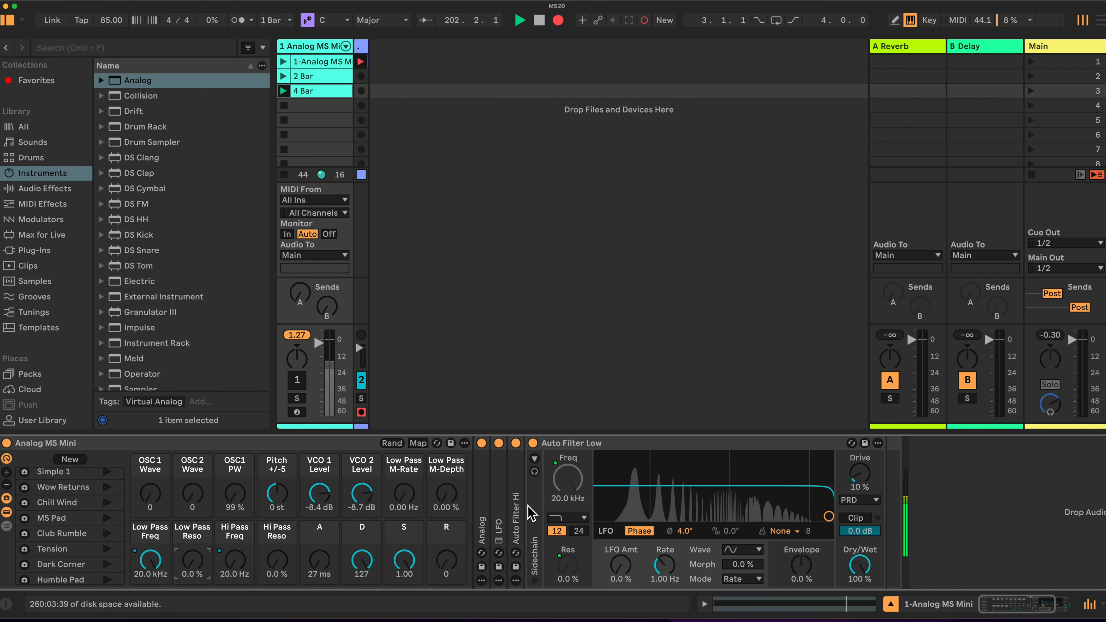
# Unfold Auto Filter Hi, LFO and Analog to examine the rack's devices, and open the macro mapping view
pyautogui.doubleClick(518, 514)
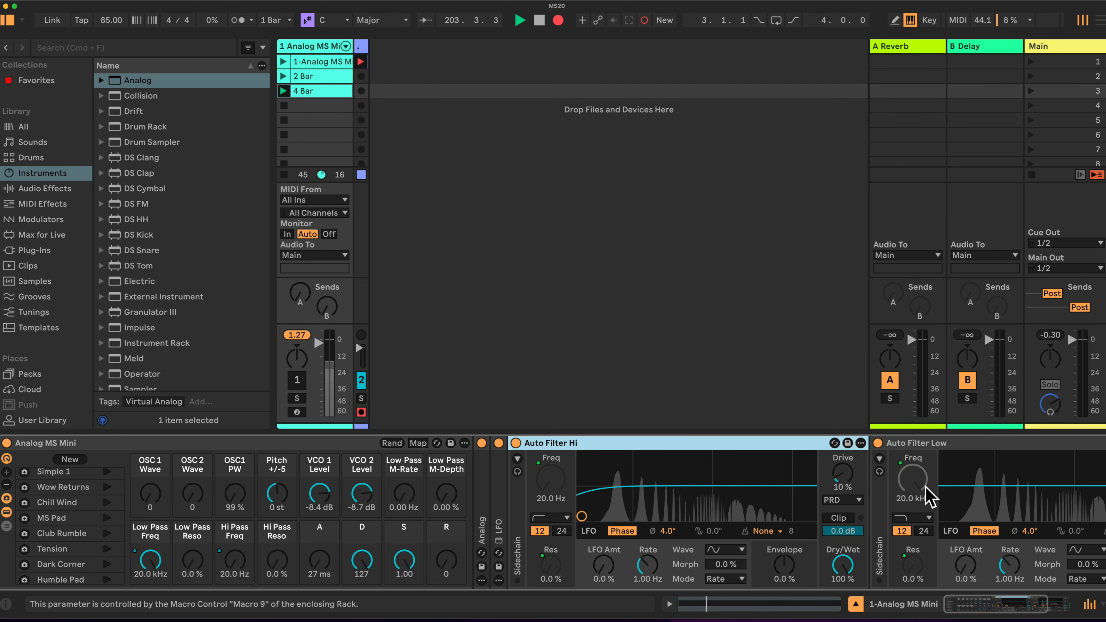
pyautogui.hscroll(5, 839, 507)
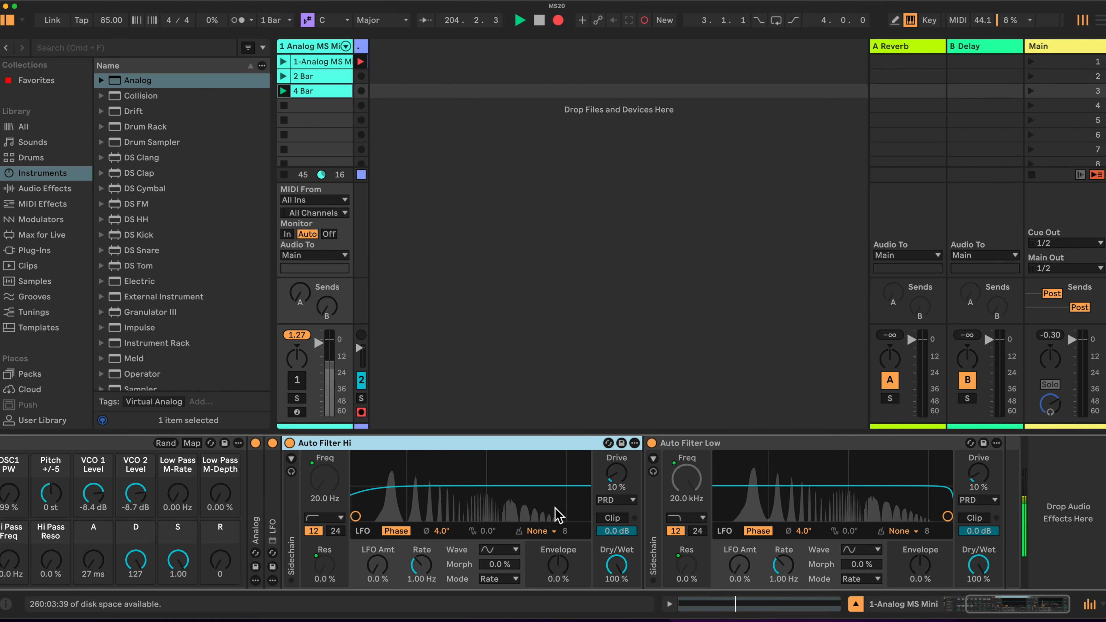
pyautogui.hscroll(-5, 623, 509)
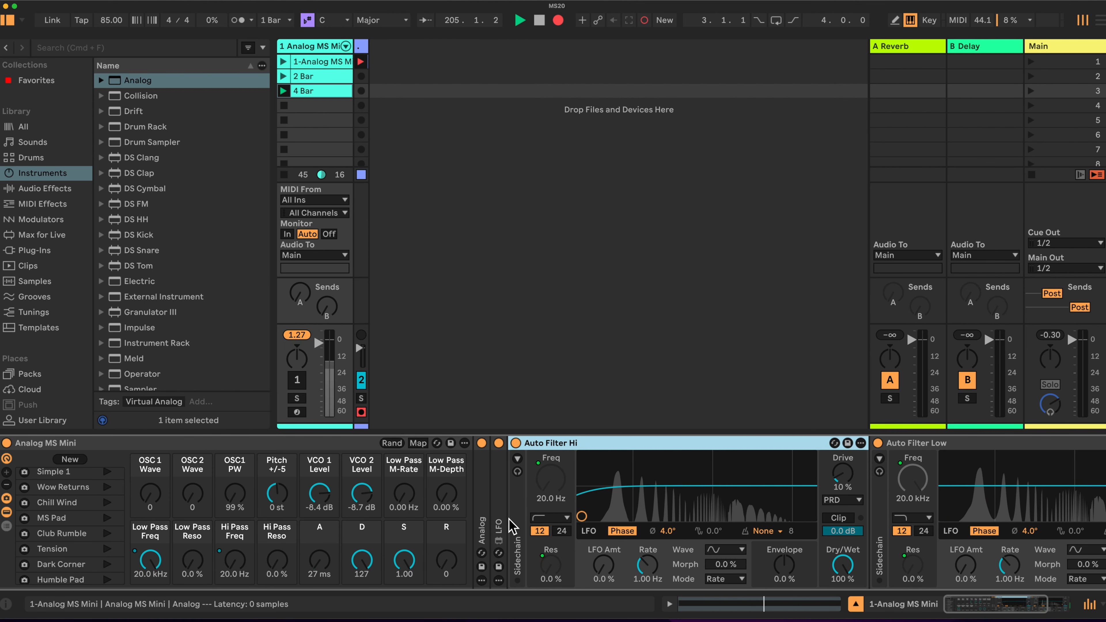
pyautogui.doubleClick(500, 523)
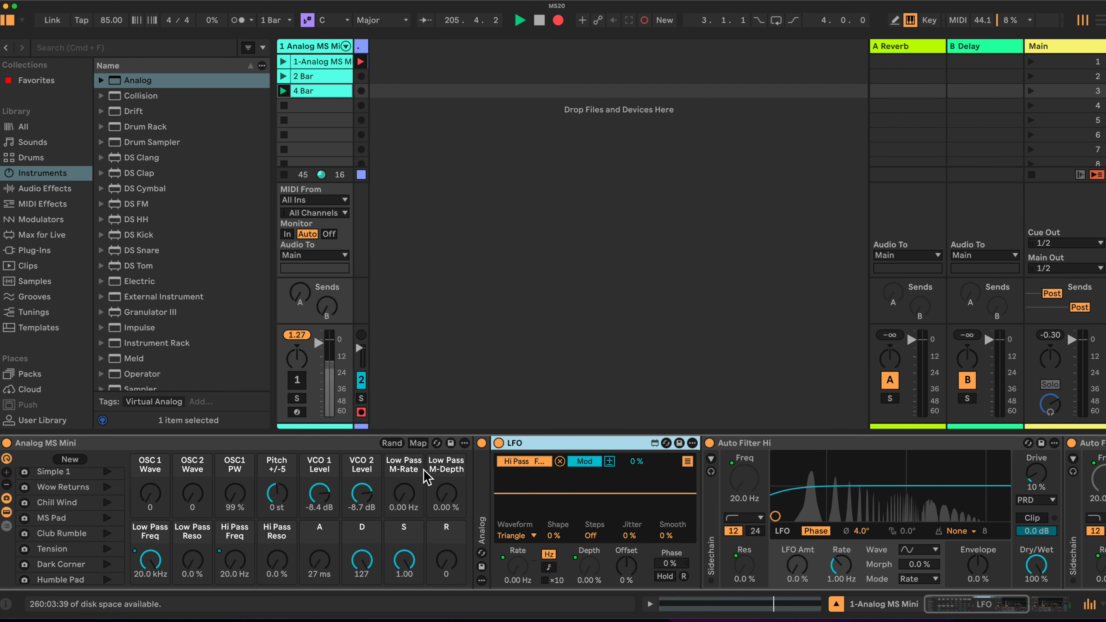
pyautogui.doubleClick(481, 501)
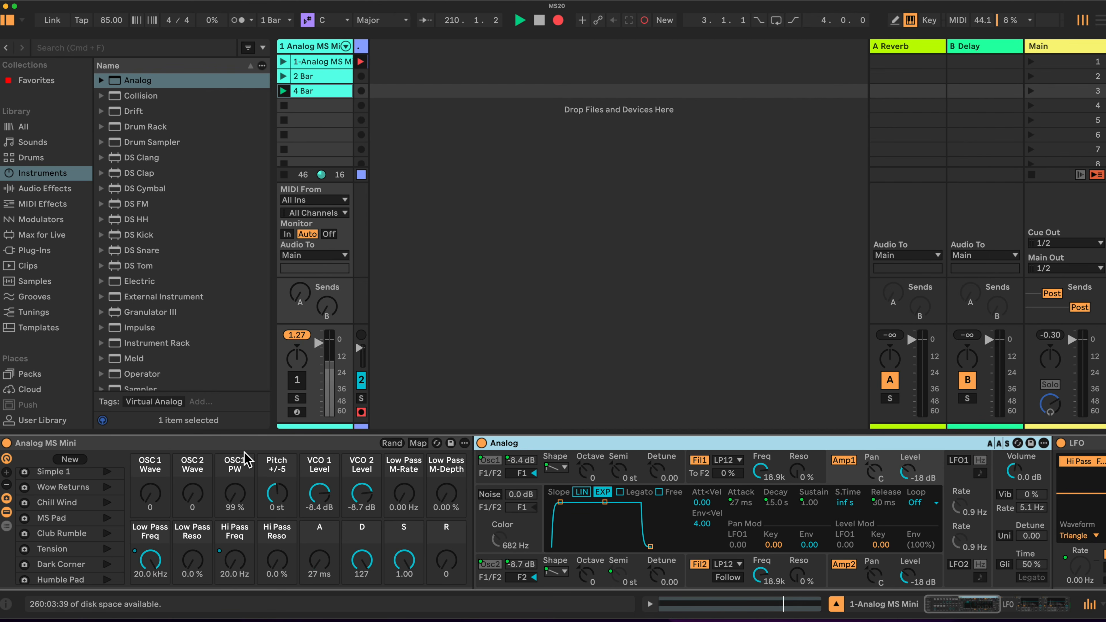
pyautogui.click(417, 444)
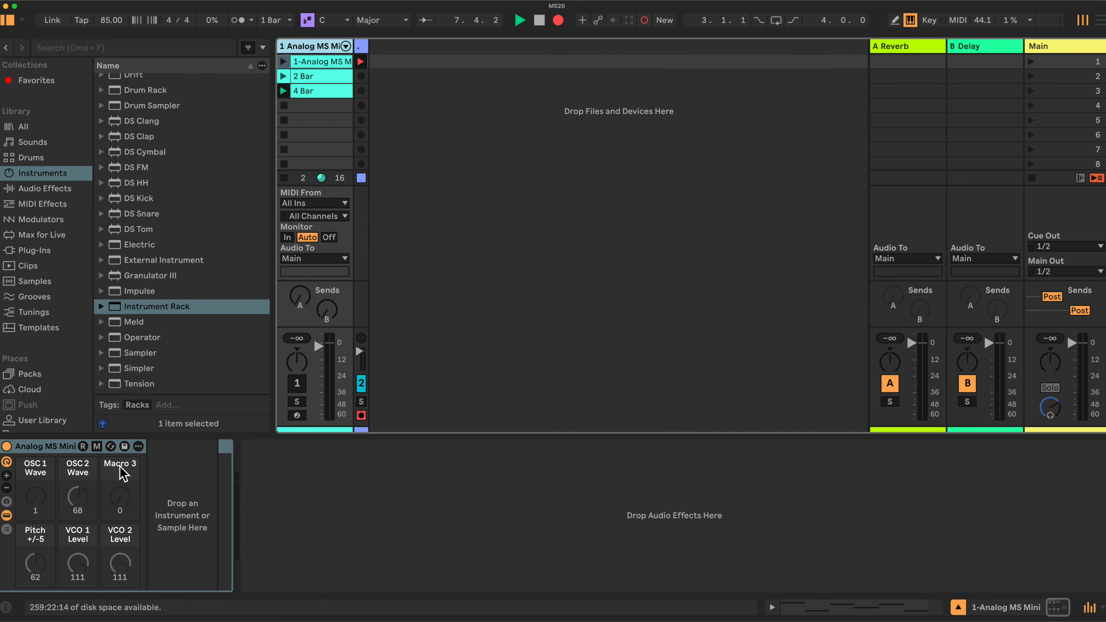
# Expand the empty Analog MS Mini rack from six to 16 macro controls
pyautogui.click(6, 476)
pyautogui.click(6, 476)
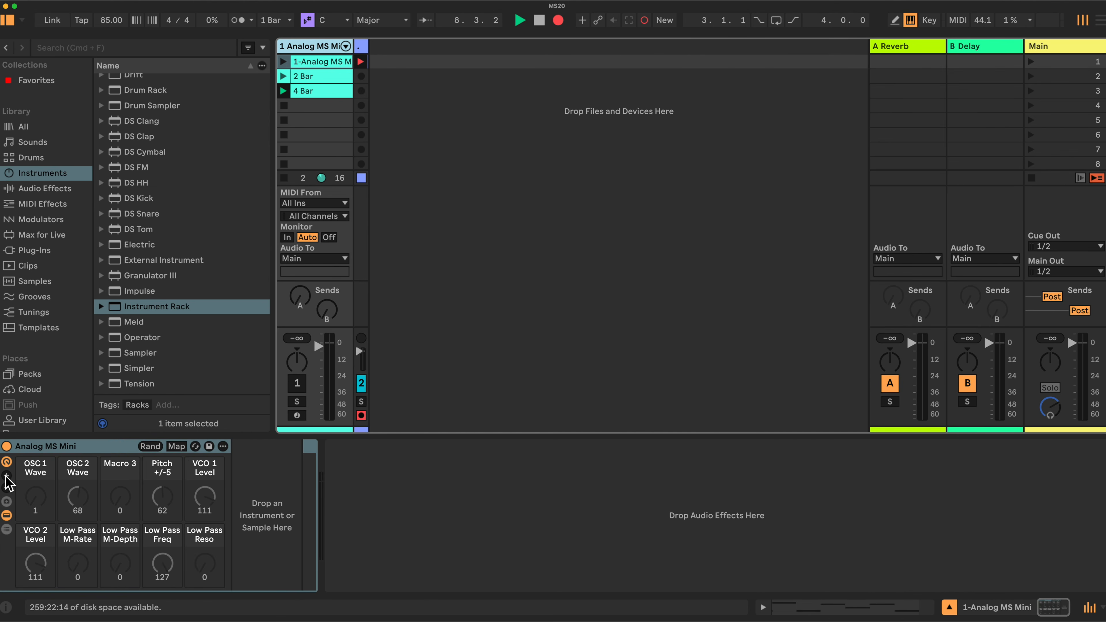
pyautogui.click(6, 475)
pyautogui.click(6, 476)
pyautogui.click(6, 476)
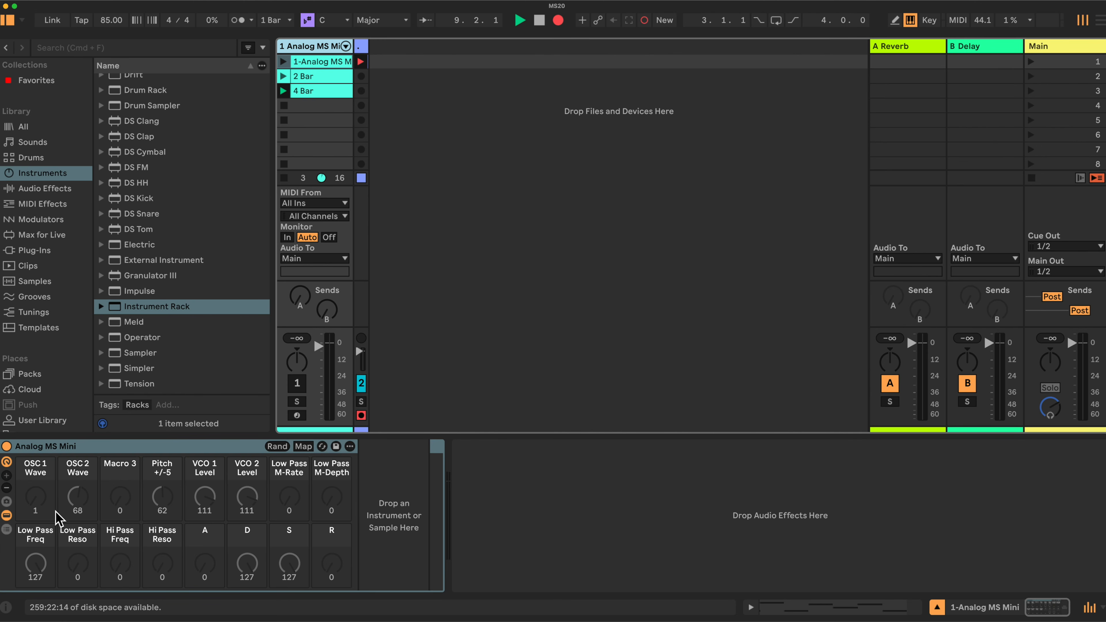
# Insert an Analog instrument into the empty Analog MS Mini rack
pyautogui.click(6, 502)
pyautogui.click(7, 502)
pyautogui.scroll(2, 195, 187)
pyautogui.moveTo(142, 84); pyautogui.dragTo(371, 470)
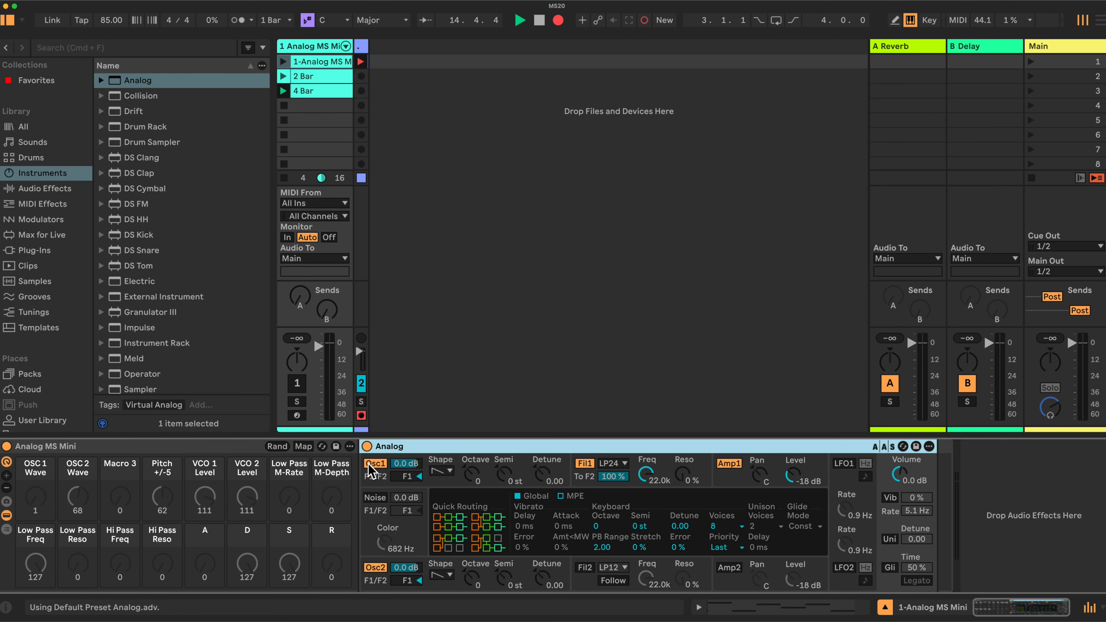
# Add an LFO device from the audio effects directly after Analog in the rack
pyautogui.scroll(-3, 211, 214)
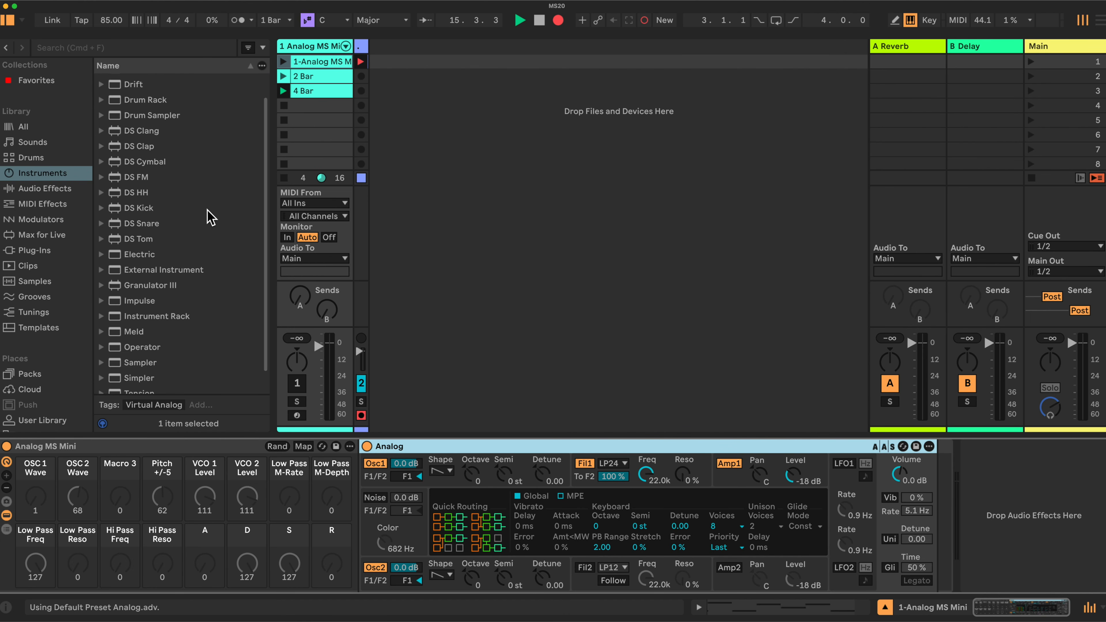
pyautogui.click(39, 188)
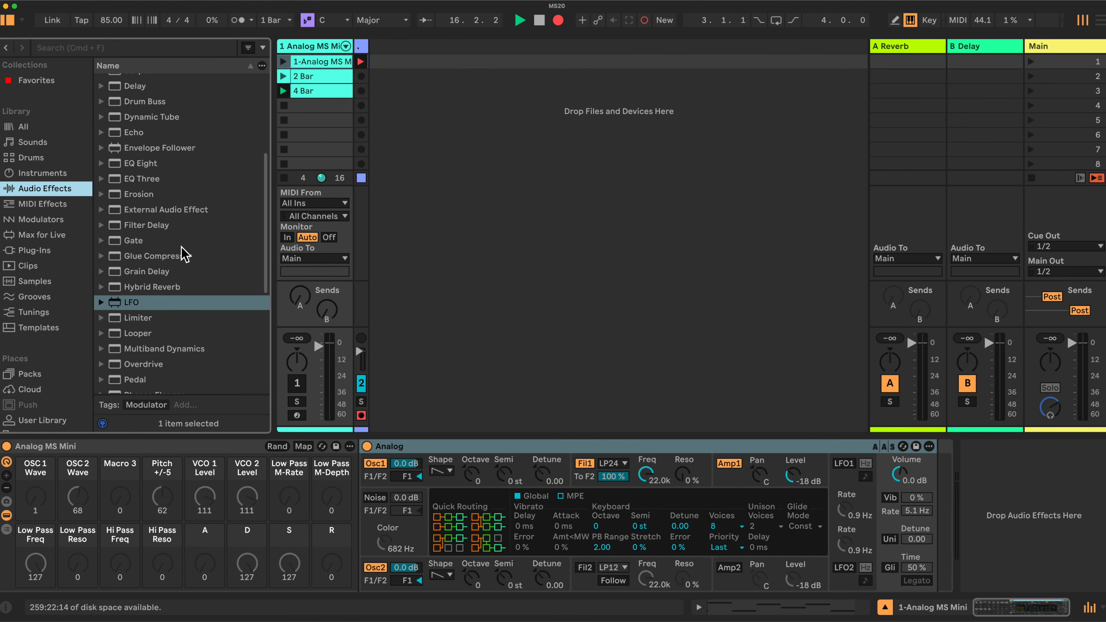
pyautogui.moveTo(105, 301); pyautogui.dragTo(936, 496)
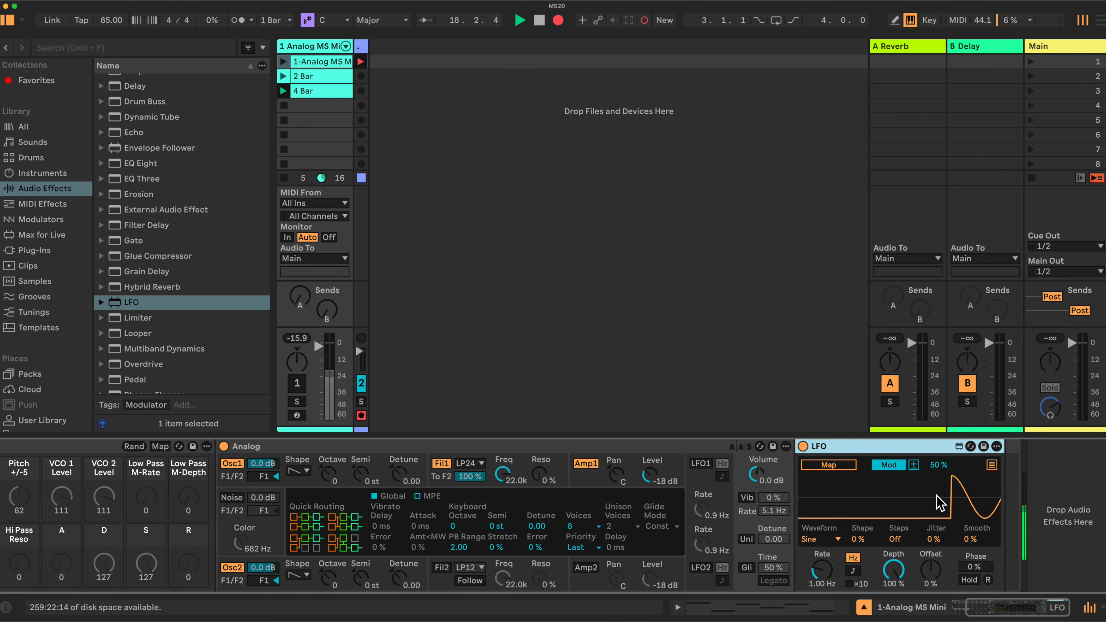
# Add two Auto Filter devices in series after the LFO
pyautogui.scroll(2, 200, 225)
pyautogui.scroll(10, 198, 220)
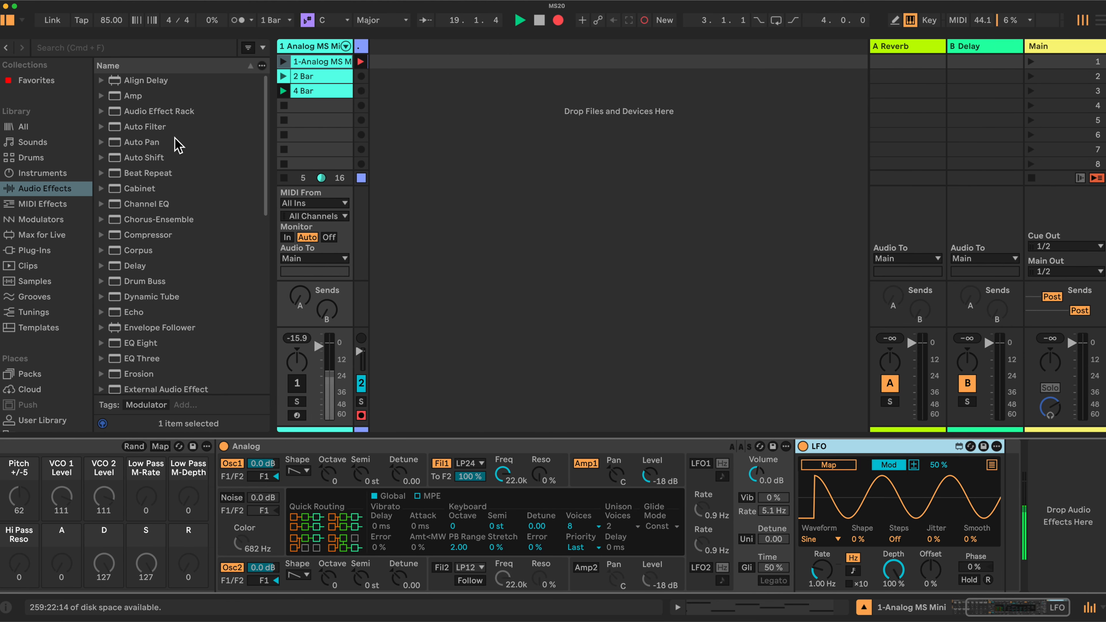
pyautogui.moveTo(134, 125); pyautogui.dragTo(1005, 497)
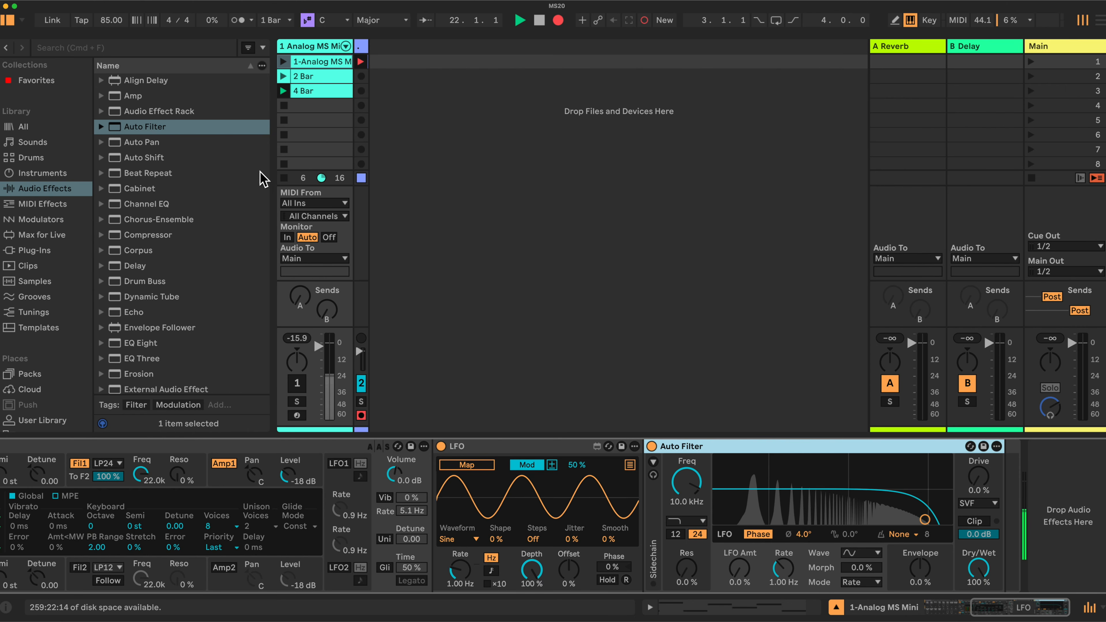
pyautogui.moveTo(131, 130); pyautogui.dragTo(1003, 495)
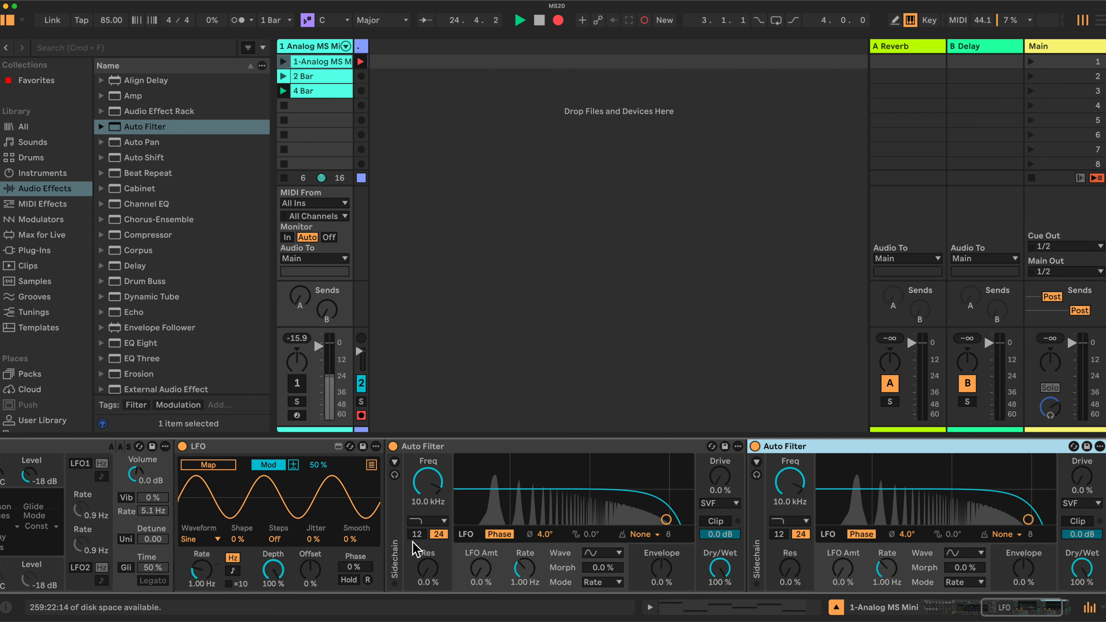
# Set the first Auto Filter to High-pass with a 12 dB slope, 10% drive and the PRD circuit
pyautogui.click(443, 522)
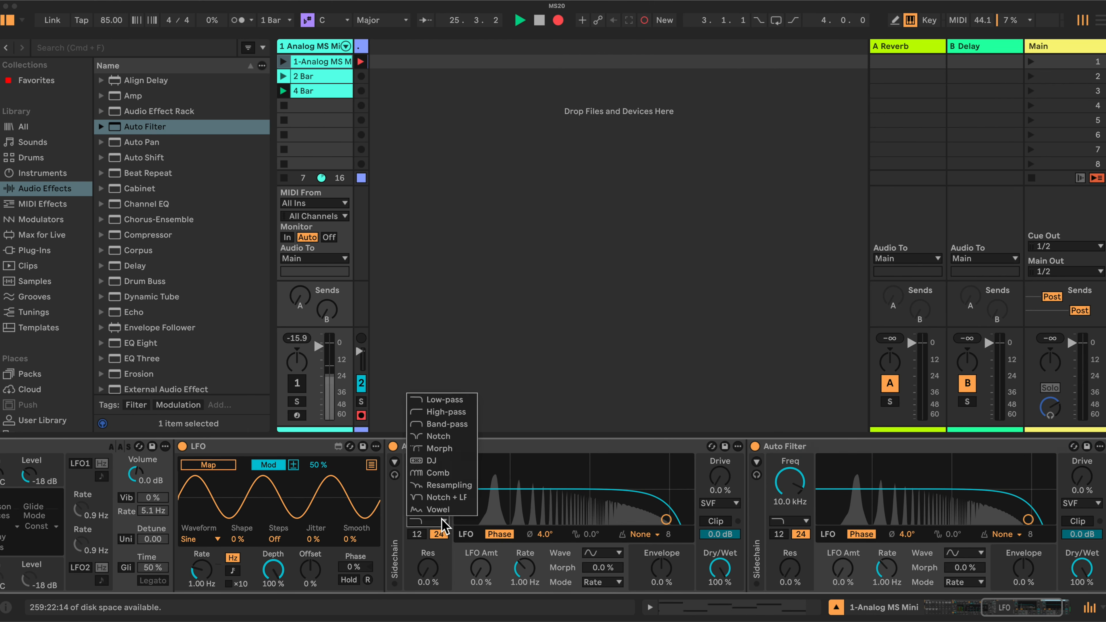
pyautogui.click(438, 412)
pyautogui.click(416, 535)
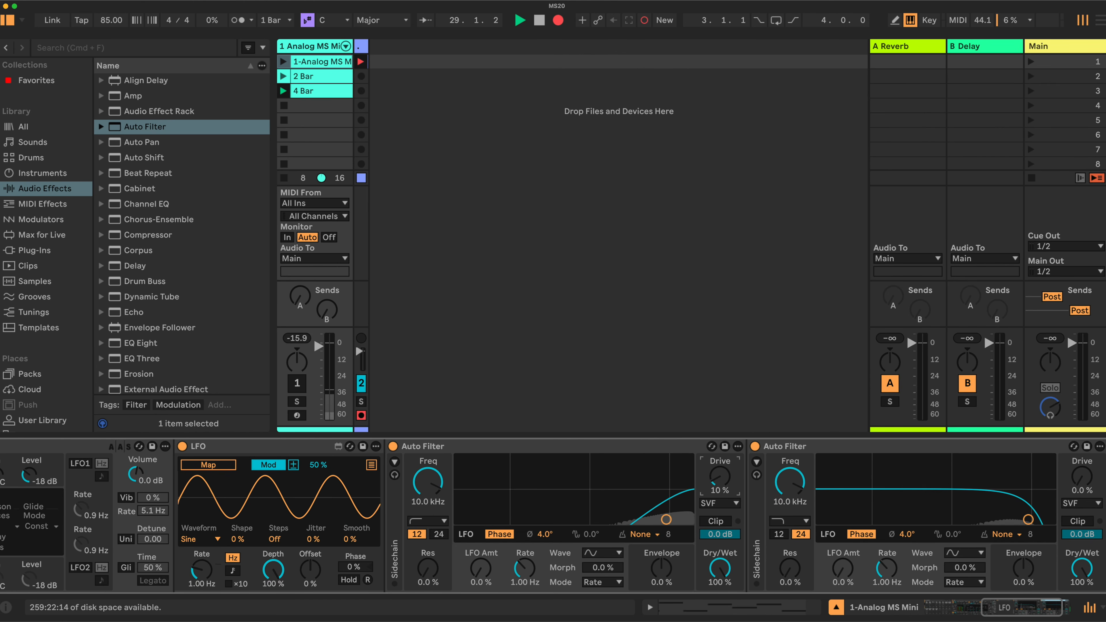
pyautogui.click(736, 503)
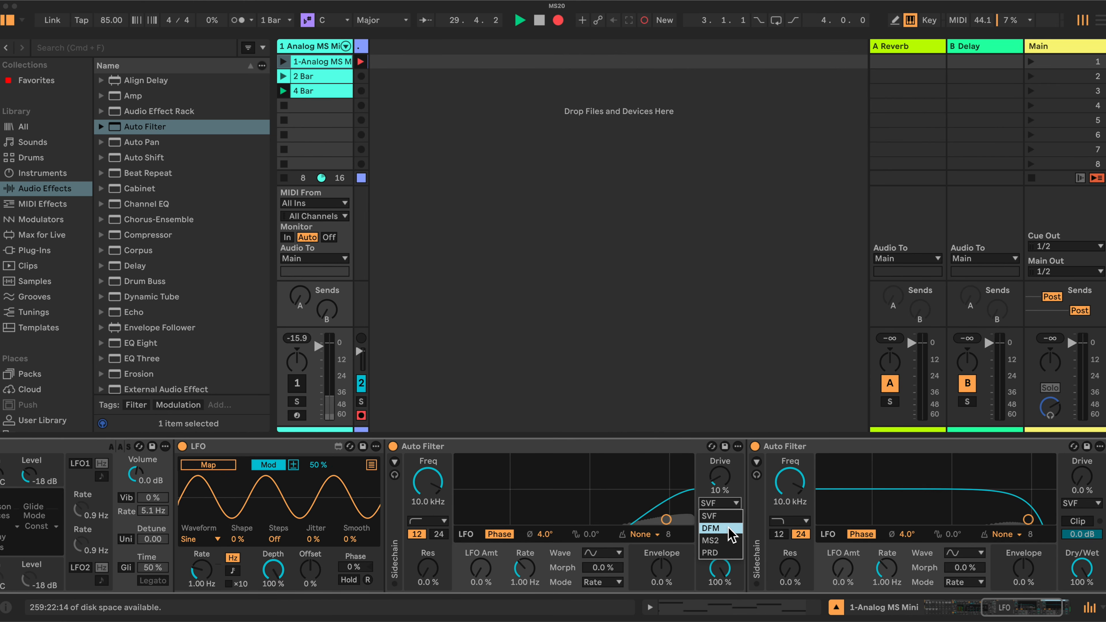
pyautogui.click(722, 553)
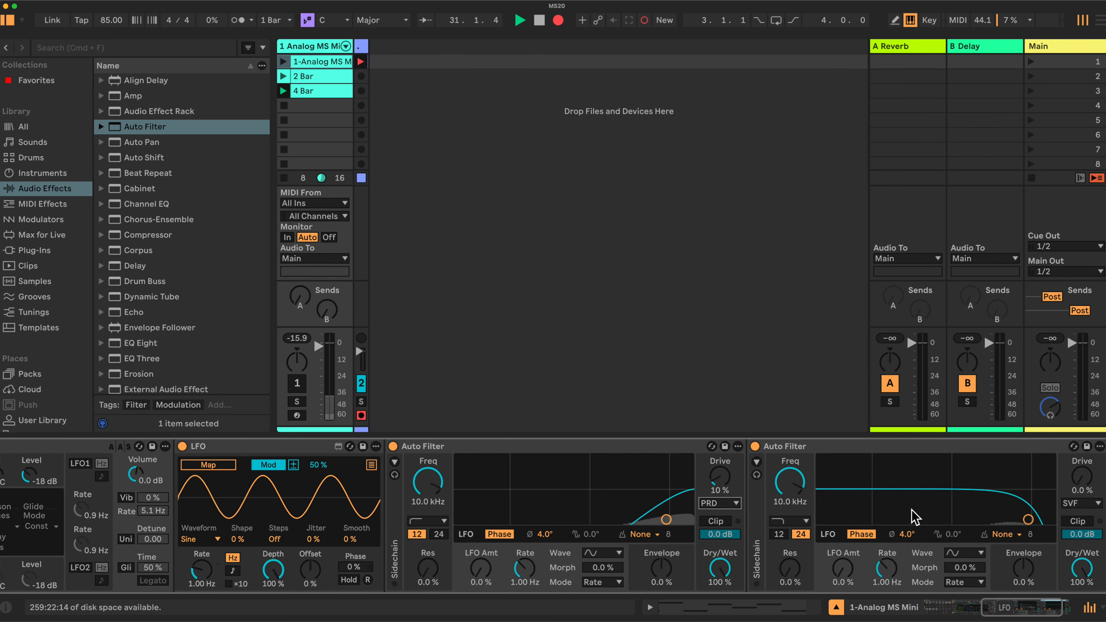
# Give the second Auto Filter a 12 dB slope, 10% drive and the PRD circuit
pyautogui.click(780, 537)
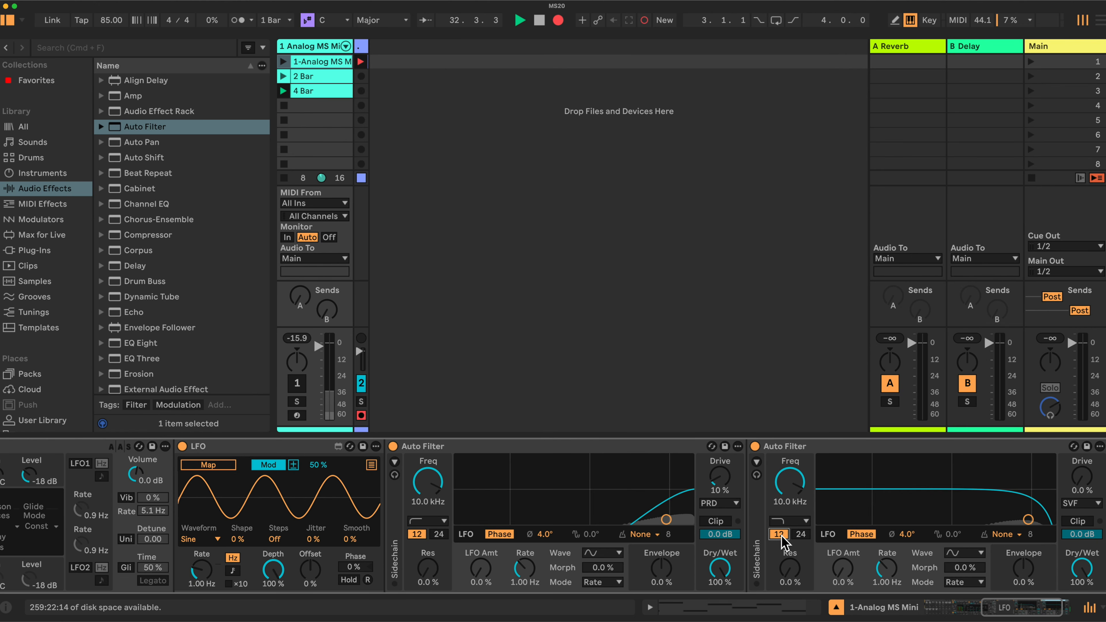
pyautogui.hscroll(3, 792, 542)
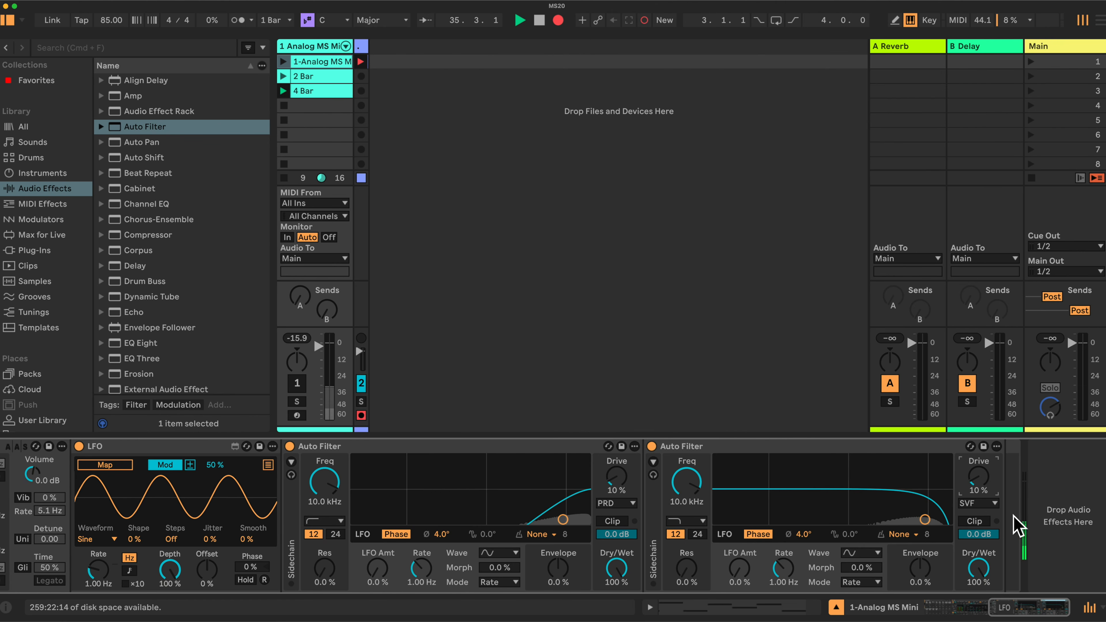
pyautogui.click(994, 503)
pyautogui.click(980, 552)
# Set the LFO device's waveform to Triangle
pyautogui.hscroll(-3, 739, 545)
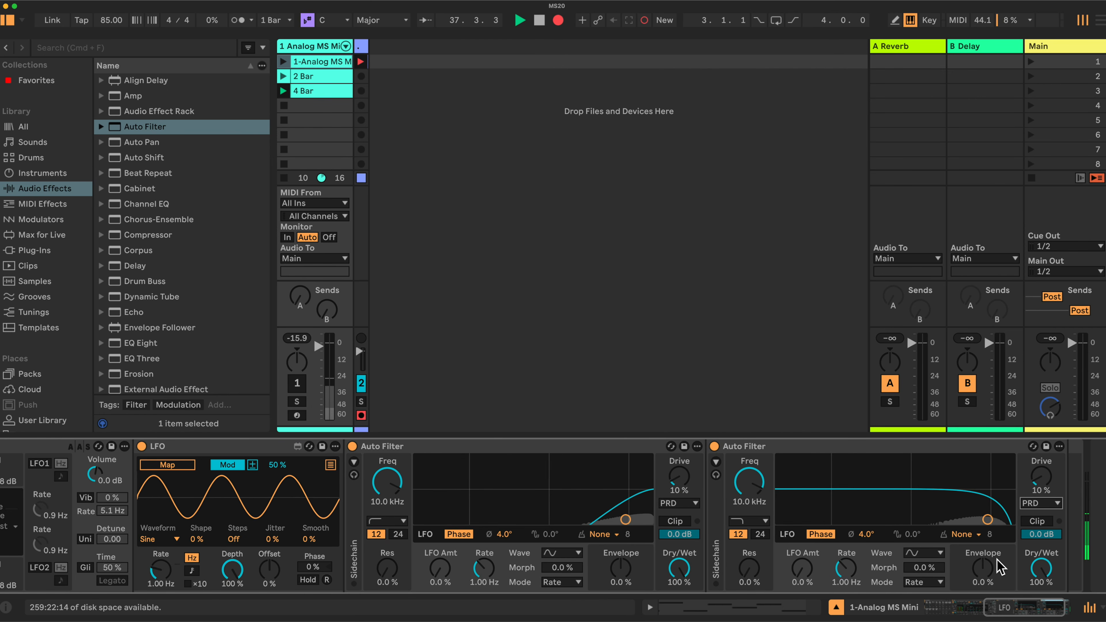
pyautogui.hscroll(-5, 784, 557)
pyautogui.hscroll(-18, 784, 556)
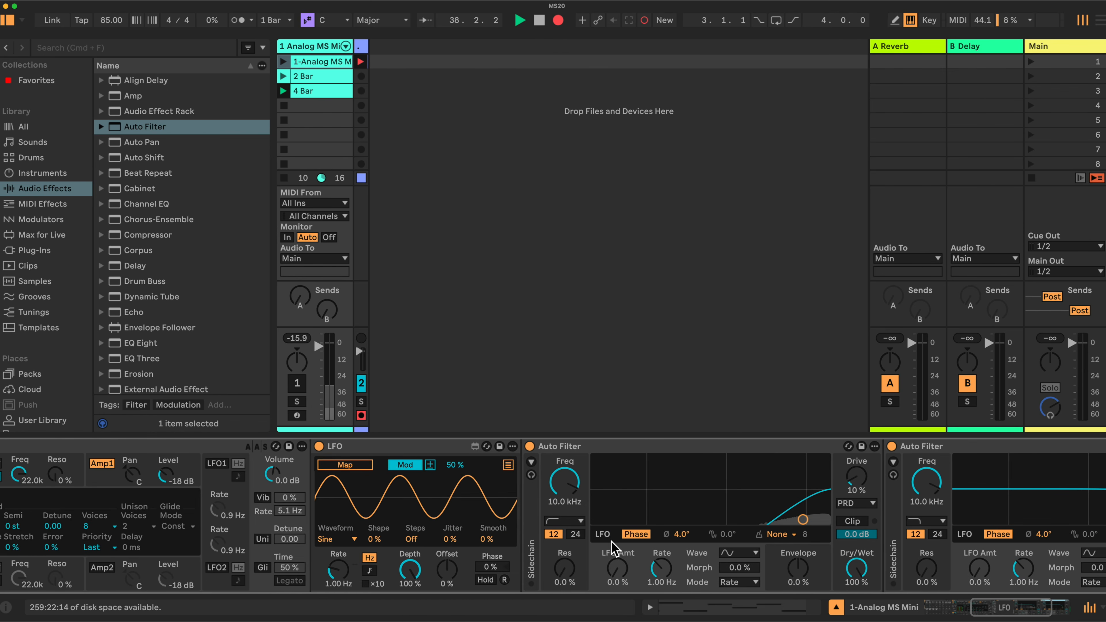
pyautogui.hscroll(1, 673, 532)
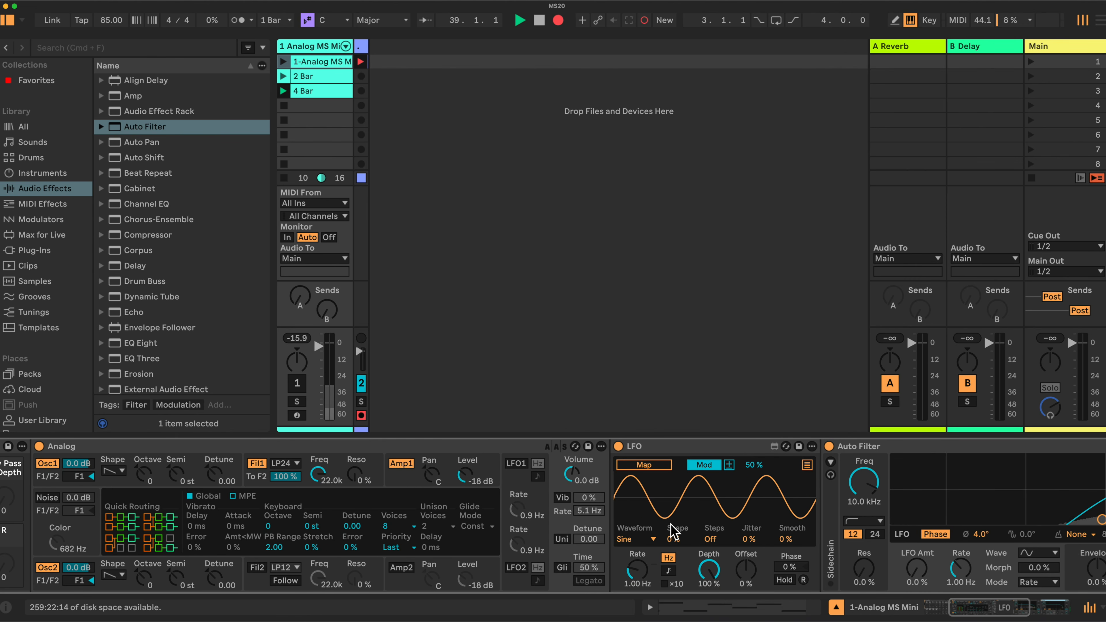
pyautogui.hscroll(6, 672, 532)
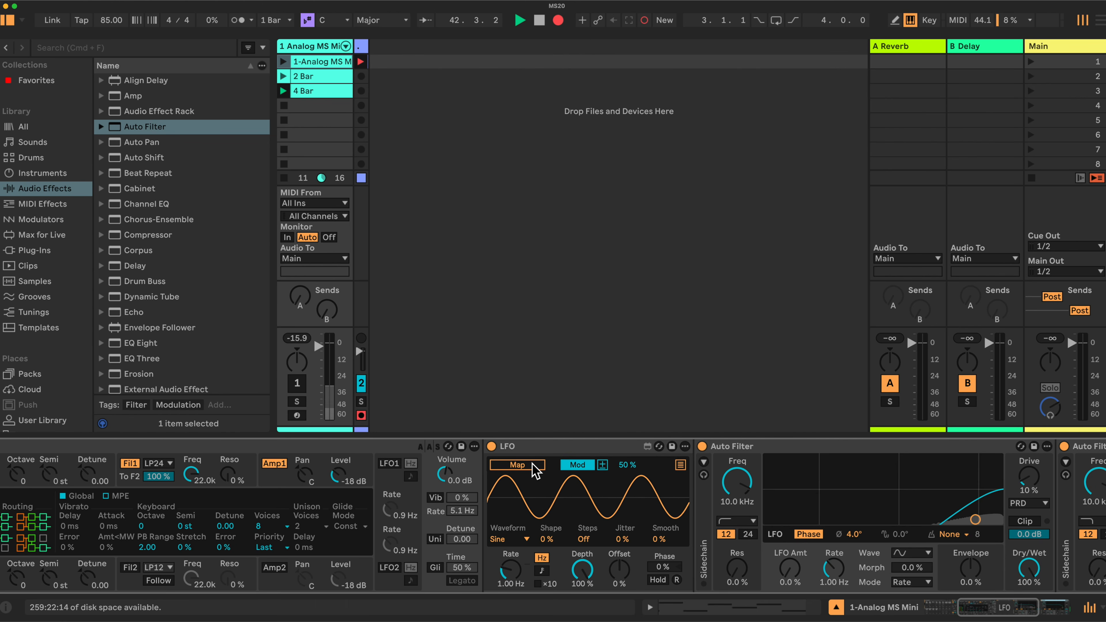
pyautogui.click(523, 539)
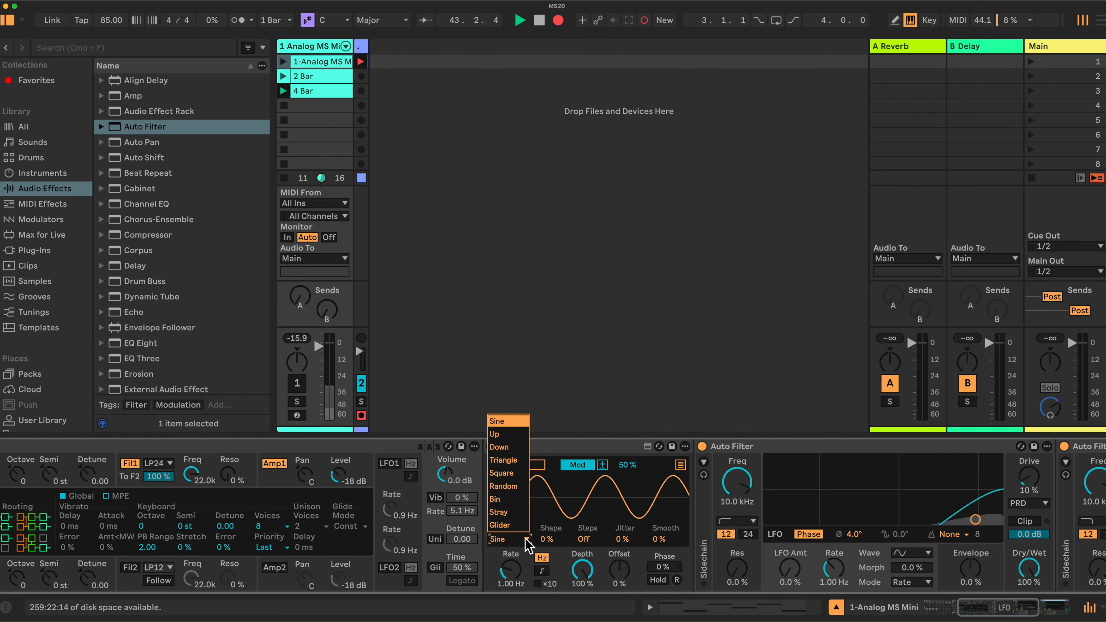
pyautogui.click(505, 460)
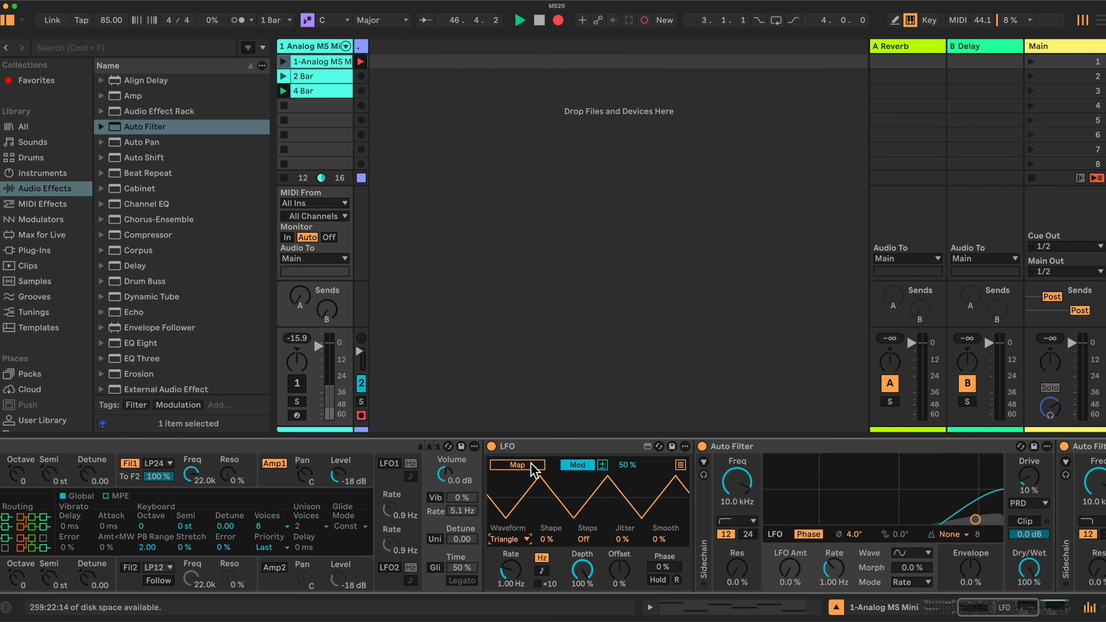
# Map the LFO to the first Auto Filter's frequency and set its modulation amount to 0%
pyautogui.click(532, 465)
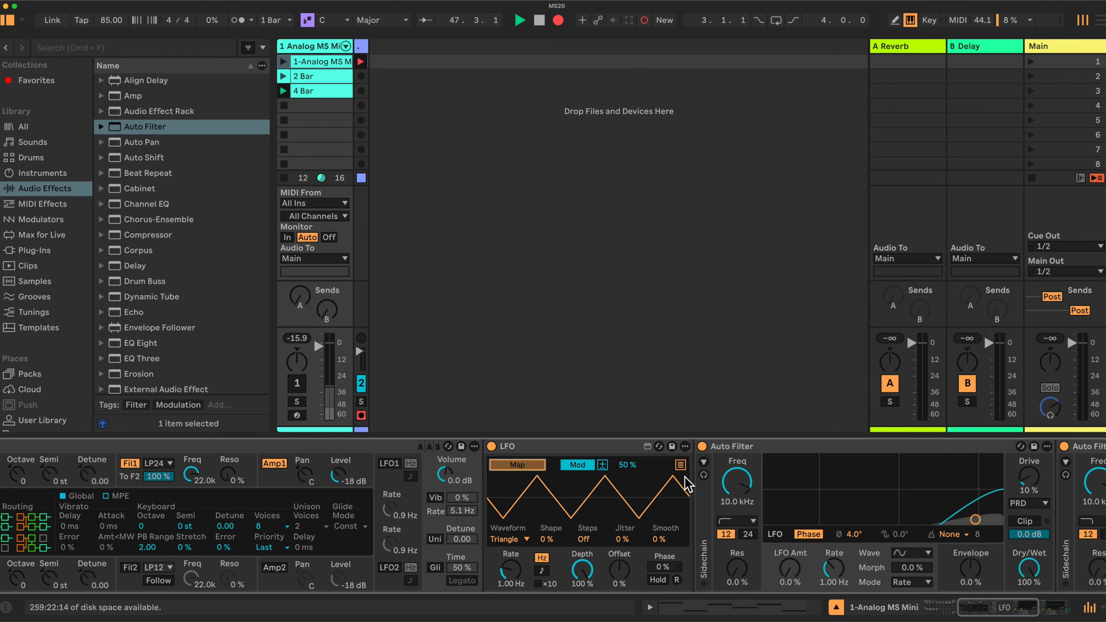
pyautogui.hscroll(3, 777, 490)
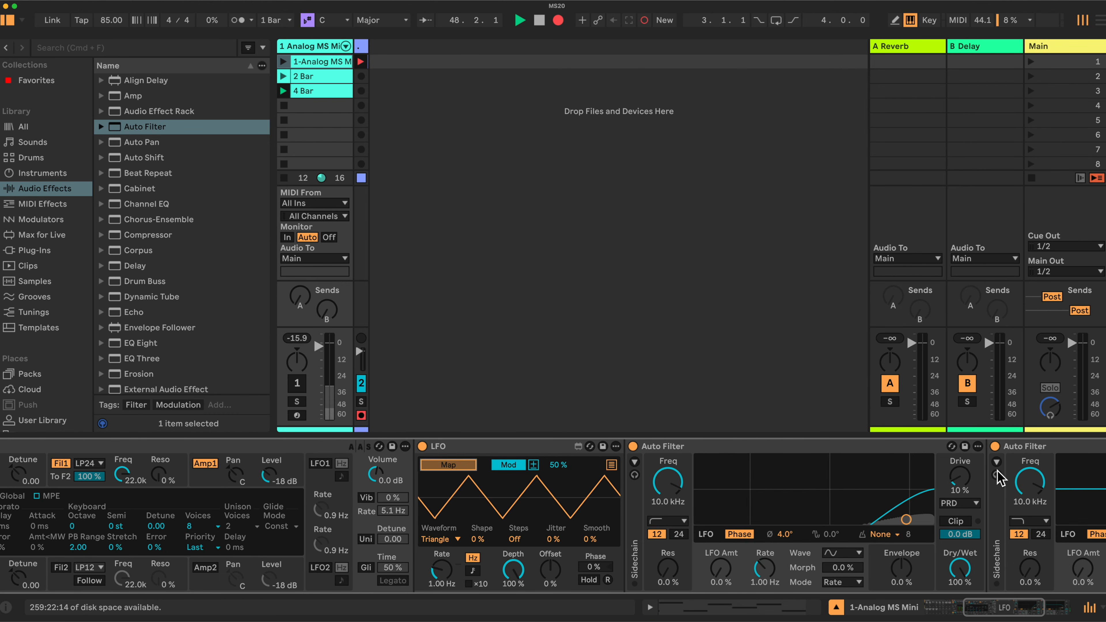
pyautogui.click(668, 490)
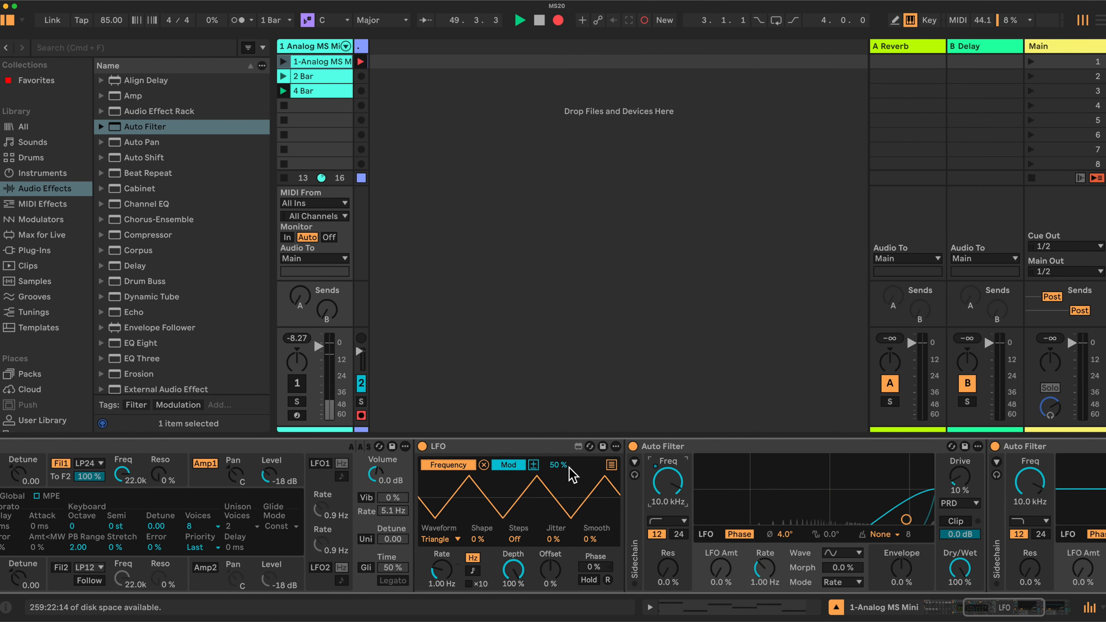
pyautogui.click(559, 465)
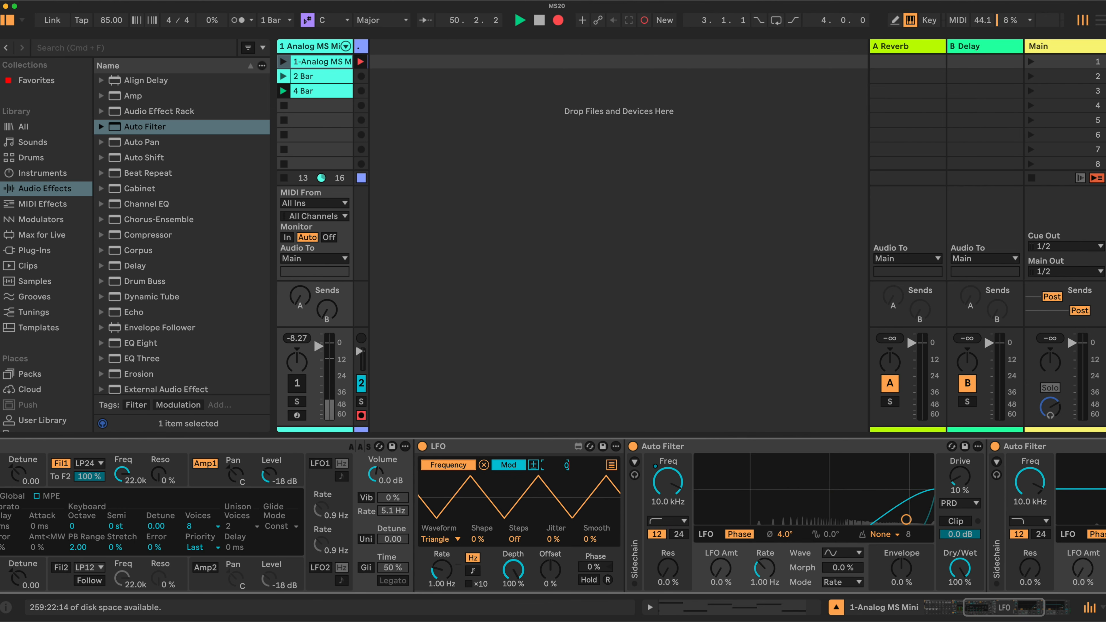
# Show the LFO's mapping list and map its second slot to the second Auto Filter's frequency
pyautogui.click(611, 465)
pyautogui.click(462, 478)
pyautogui.click(1035, 484)
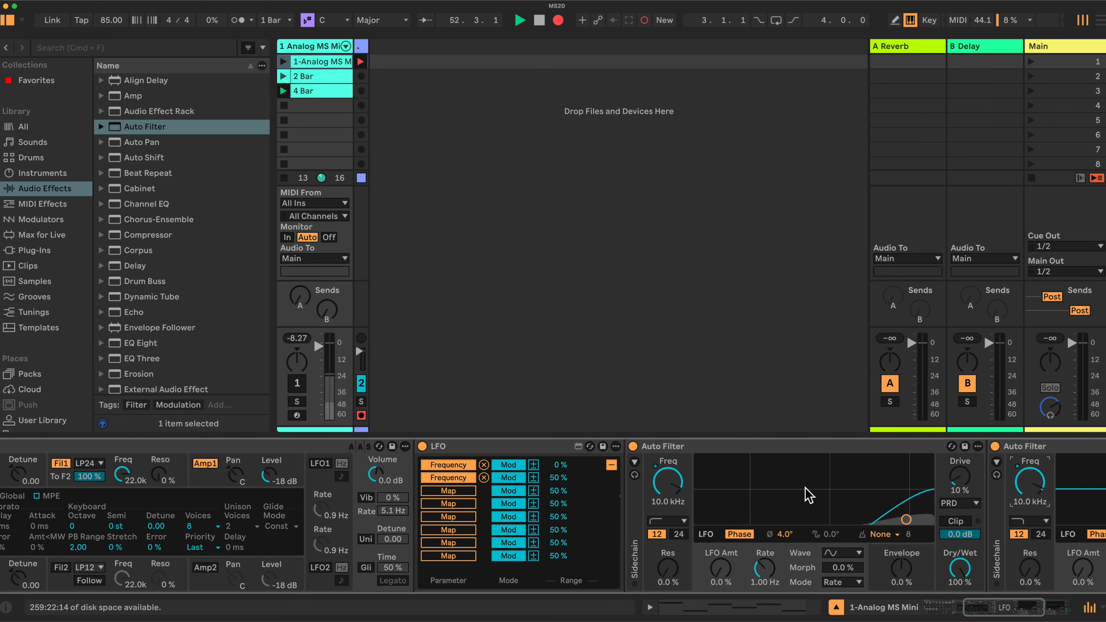
pyautogui.hscroll(3, 866, 499)
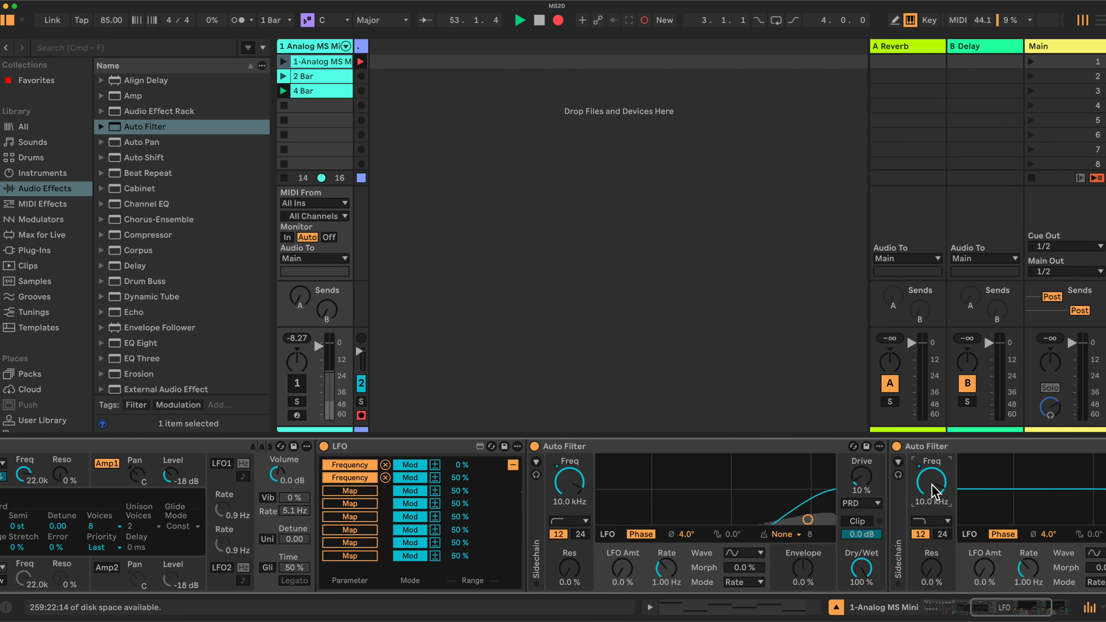
# Hide the LFO's mapping list and collapse the Analog device so the rack's macros and the LFO are in view
pyautogui.hscroll(-5, 592, 497)
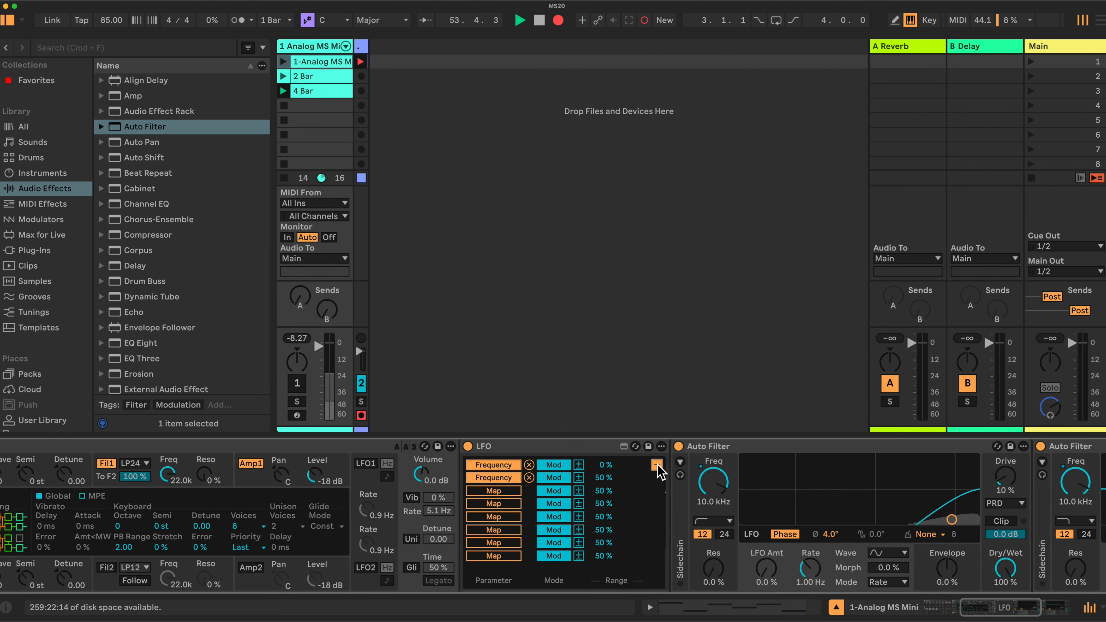
pyautogui.click(655, 465)
pyautogui.hscroll(-5, 577, 490)
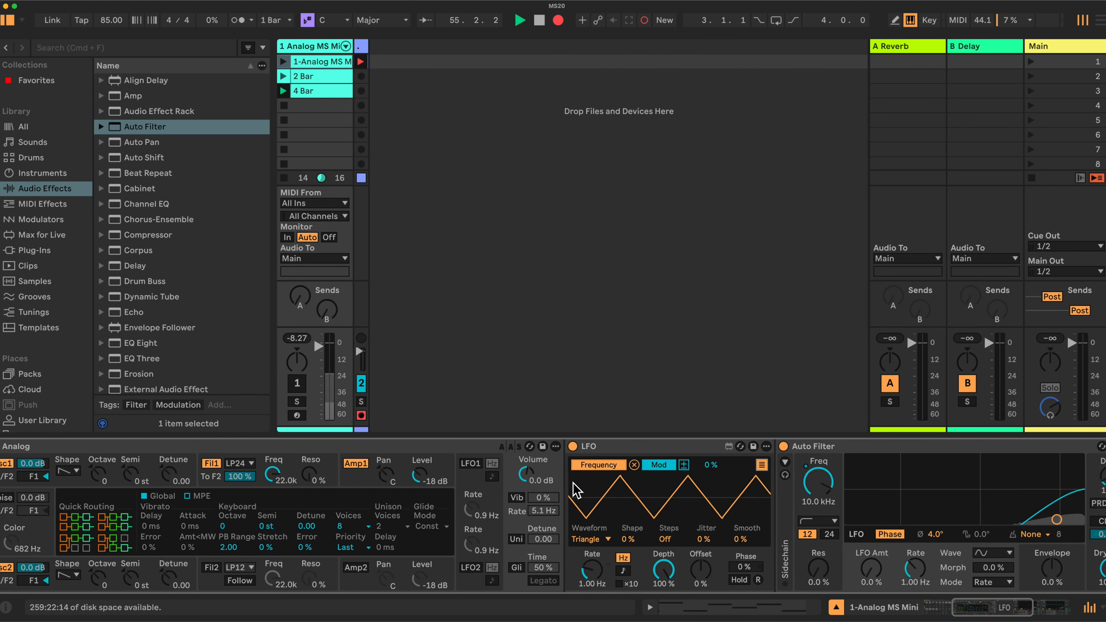
pyautogui.hscroll(-6, 574, 488)
pyautogui.click(524, 449)
pyautogui.doubleClick(525, 449)
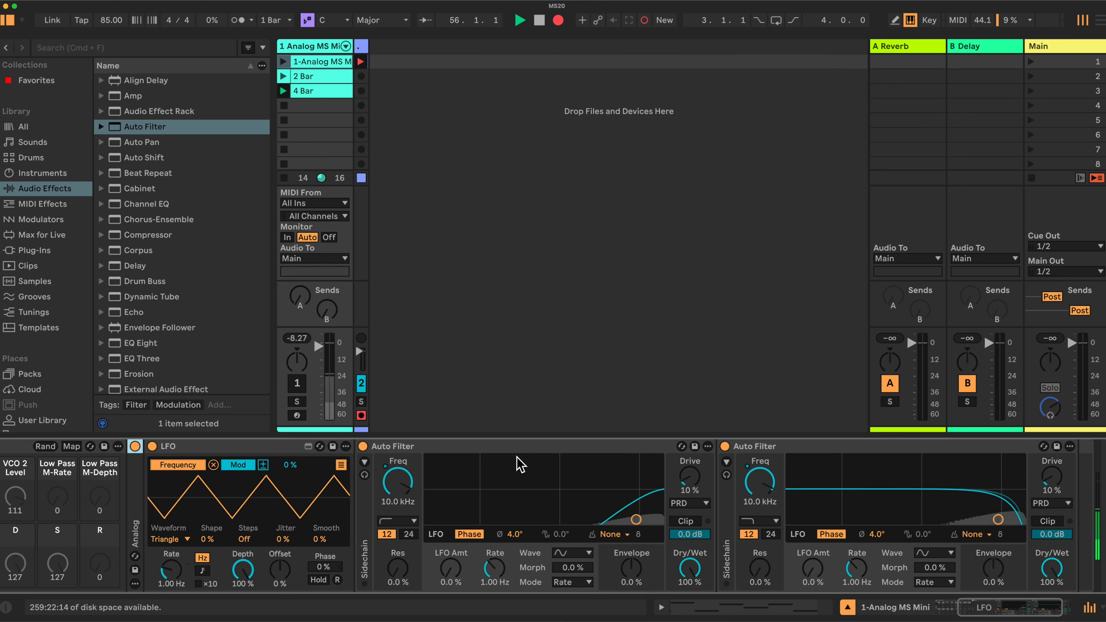
pyautogui.hscroll(-8, 513, 471)
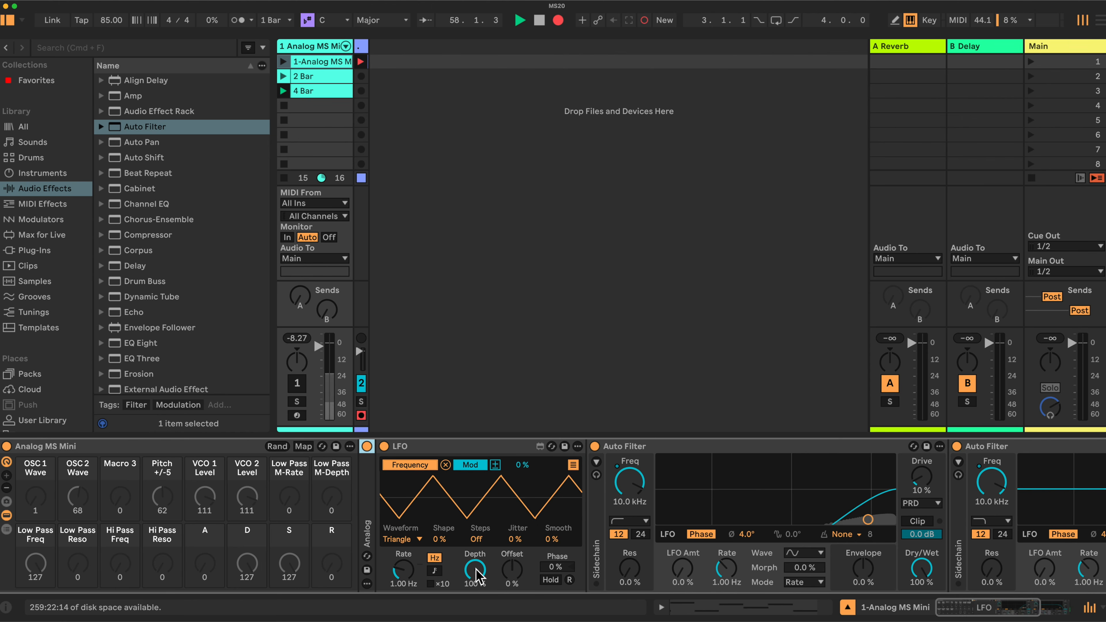
# Map the LFO's rate to the Low Pass M-Rate macro and its depth to the Low Pass M-Depth macro
pyautogui.click(304, 446)
pyautogui.click(402, 571)
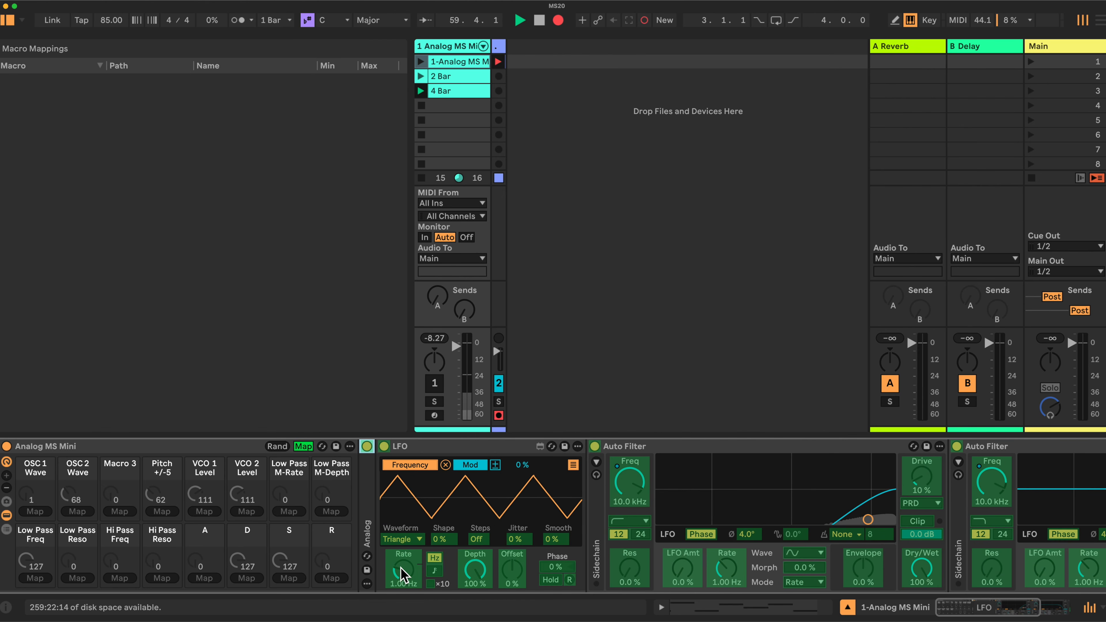
pyautogui.click(289, 511)
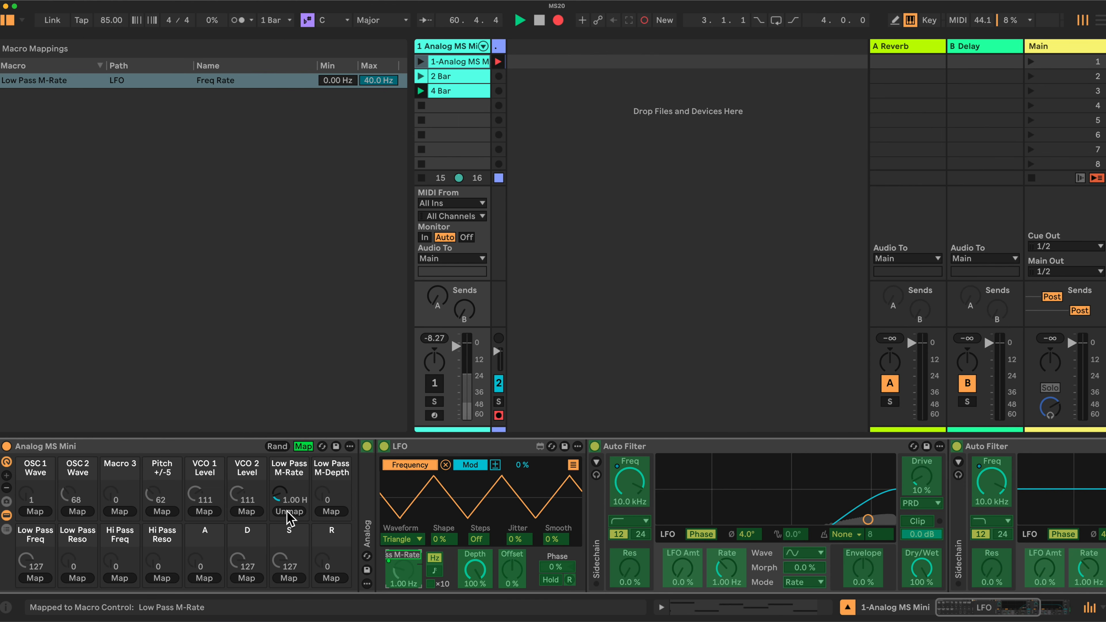
pyautogui.click(332, 512)
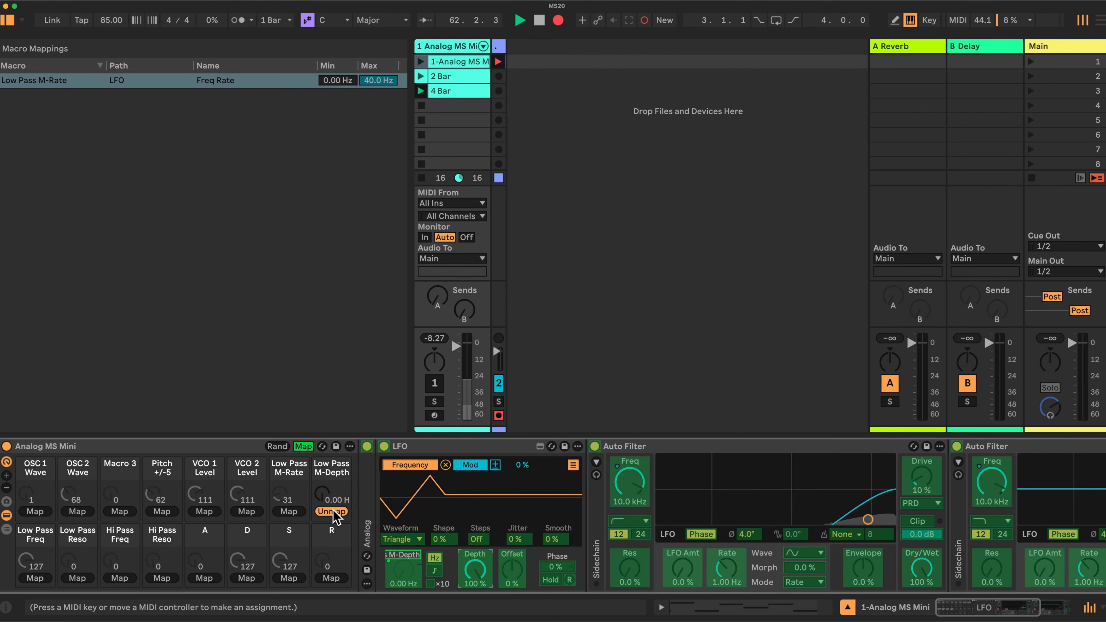
pyautogui.click(334, 512)
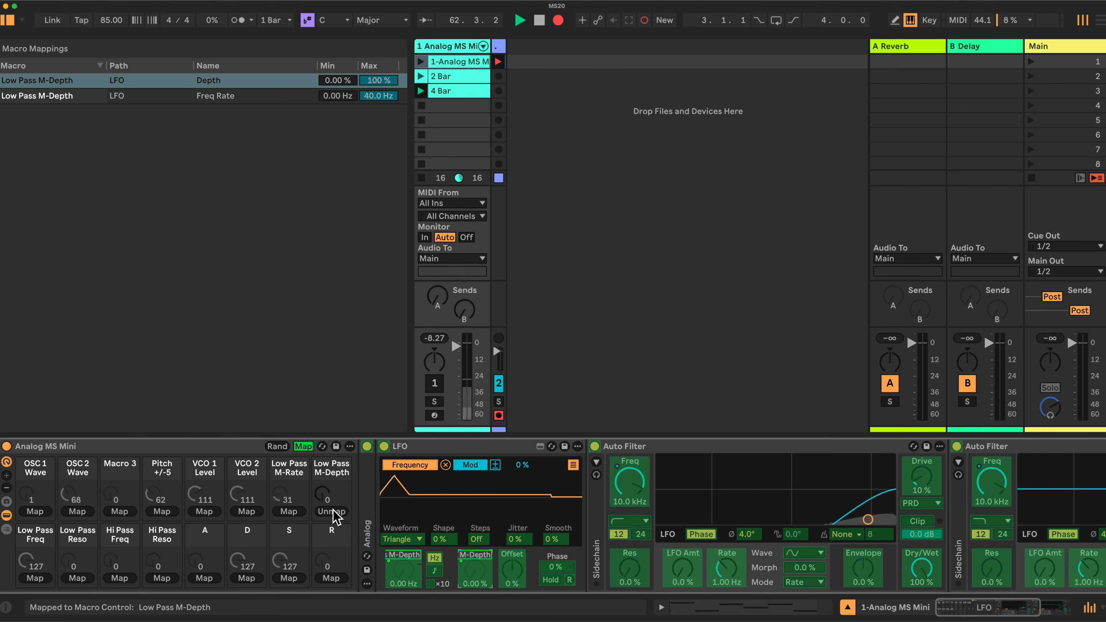
pyautogui.click(304, 446)
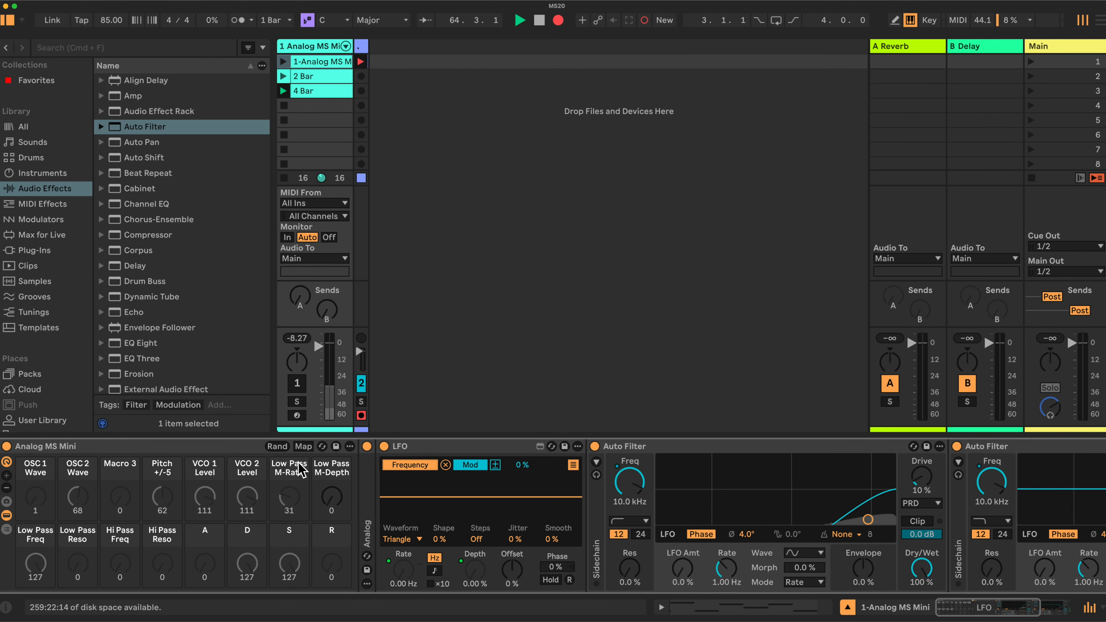
# Remove the Freq Rate mapping from the Low Pass M-Depth macro and map the LFO's rate to Low Pass M-Rate
pyautogui.click(304, 446)
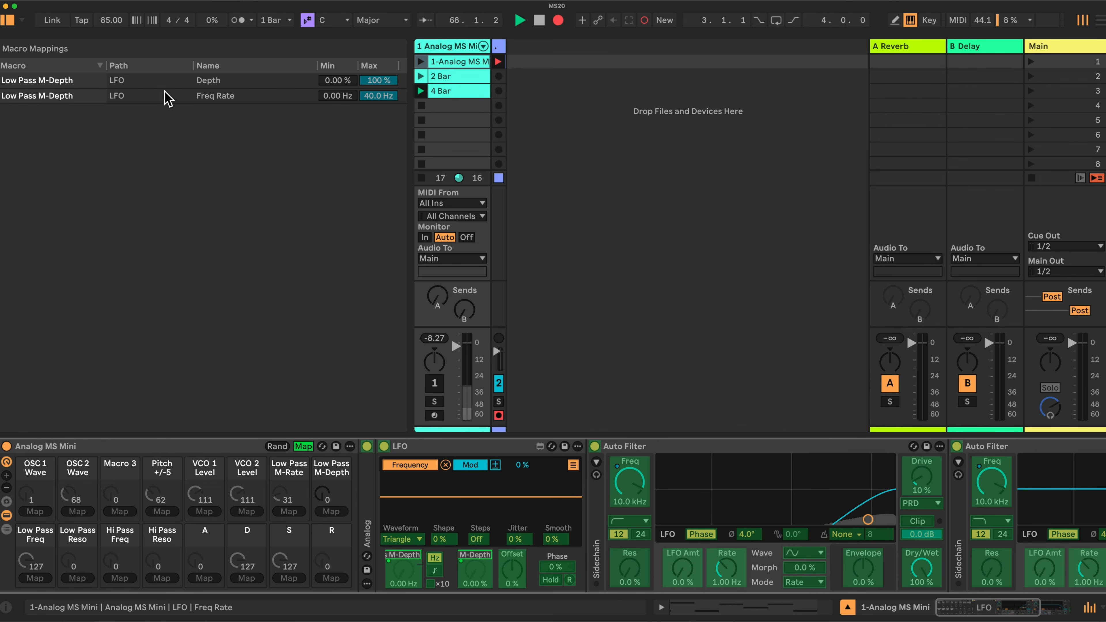
pyautogui.click(169, 99)
pyautogui.press('Delete')
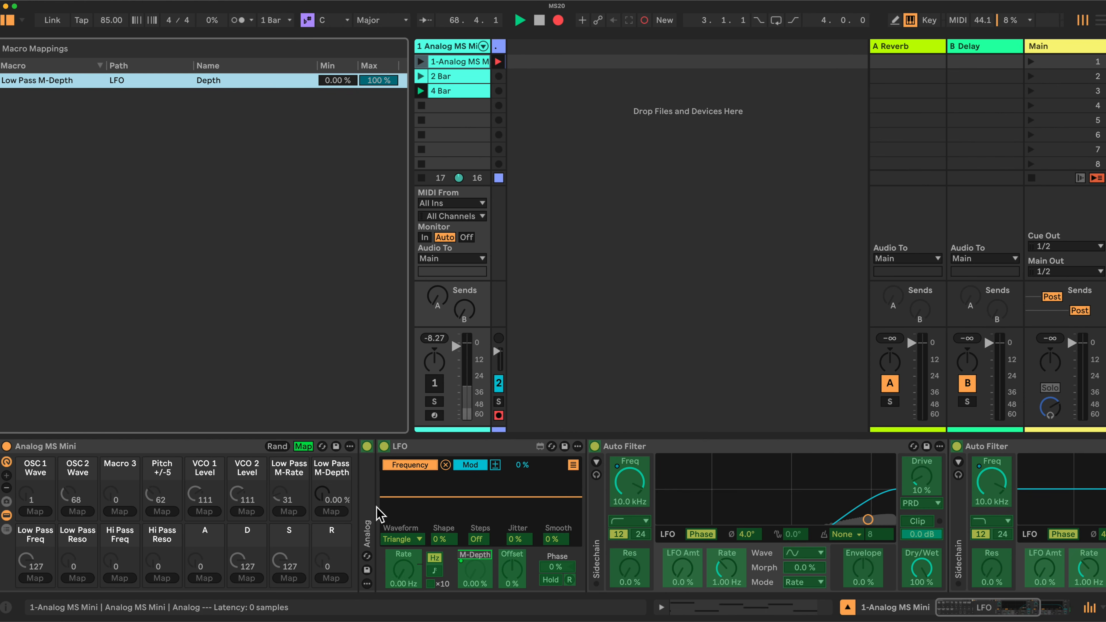
pyautogui.click(288, 511)
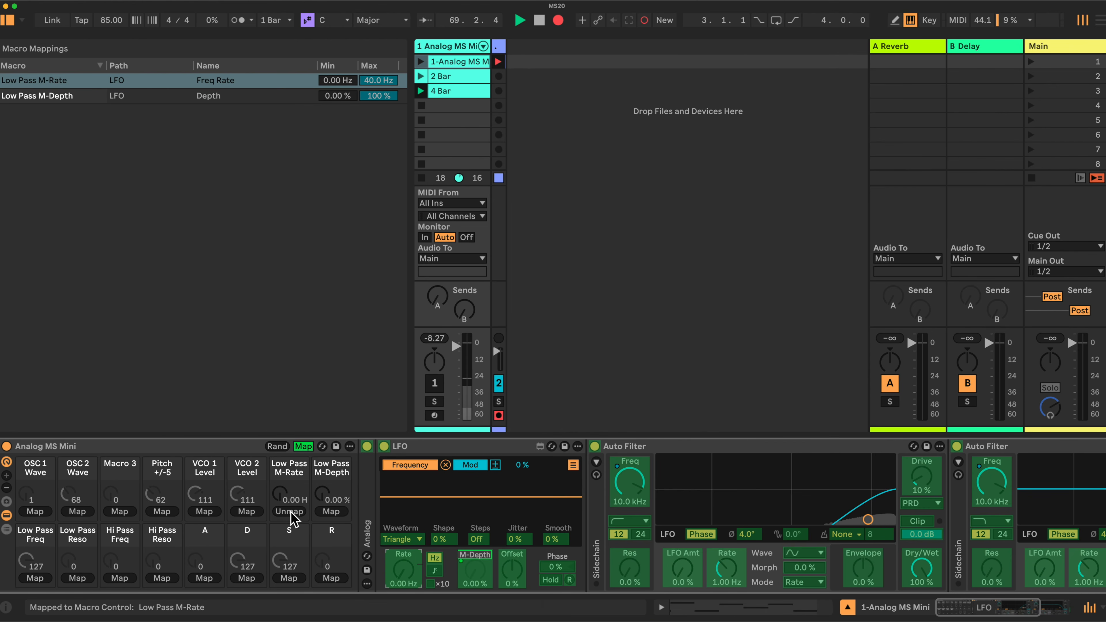
pyautogui.click(301, 446)
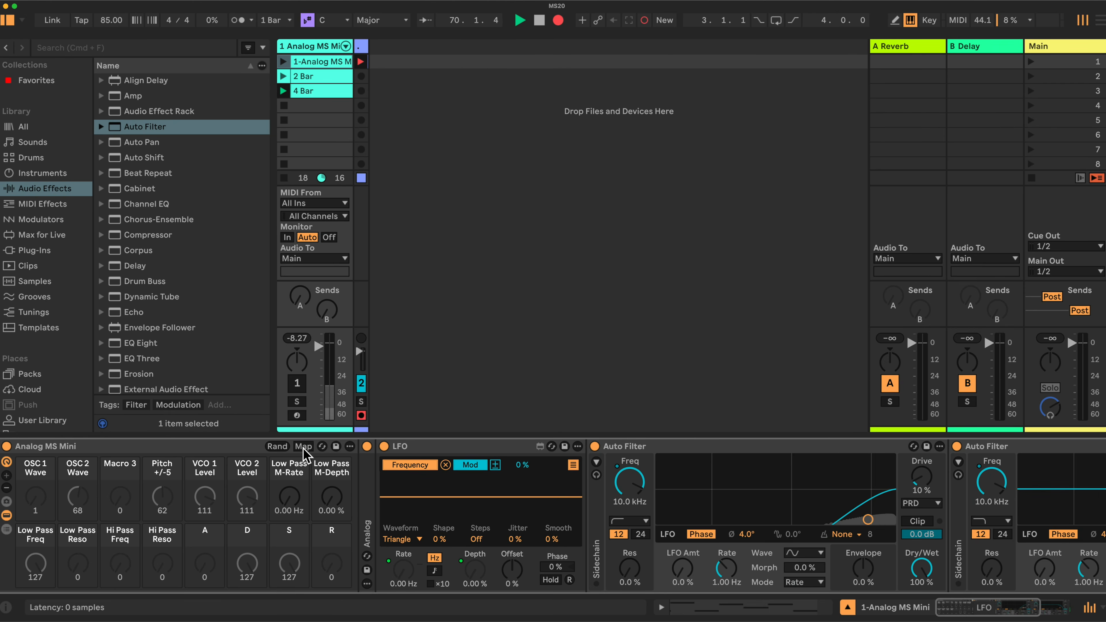
# Test the LFO macros with Low Pass M-Depth at 70.9% and M-Rate at 1.39 Hz, with the first Auto Filter collapsed
pyautogui.moveTo(288, 497); pyautogui.dragTo(331, 461)
pyautogui.click(301, 503)
pyautogui.moveTo(332, 498); pyautogui.dragTo(332, 493)
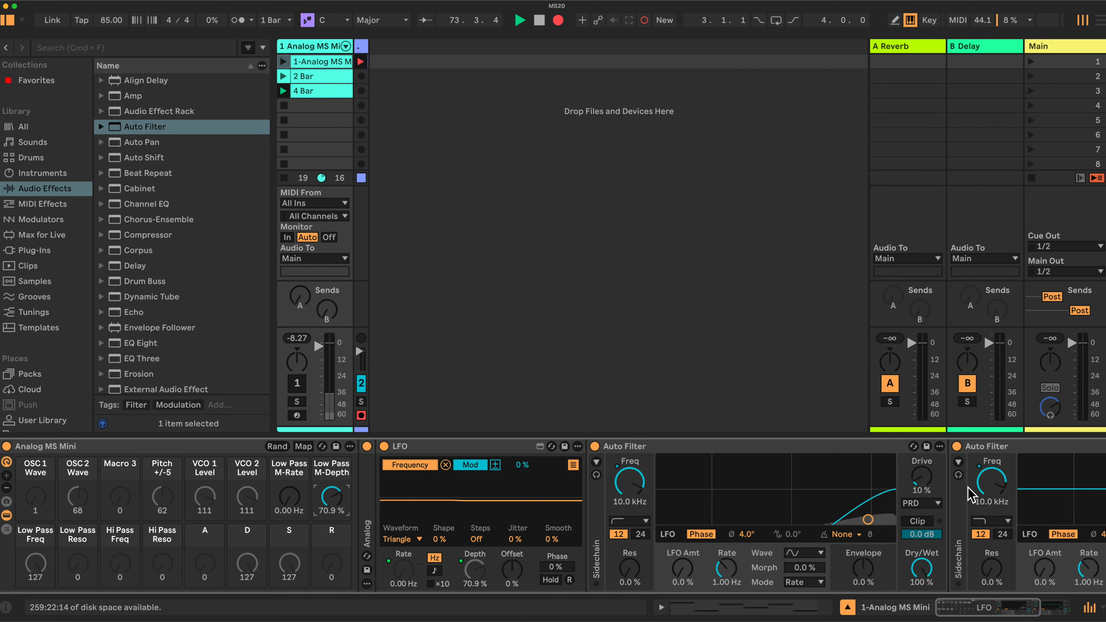
pyautogui.doubleClick(708, 449)
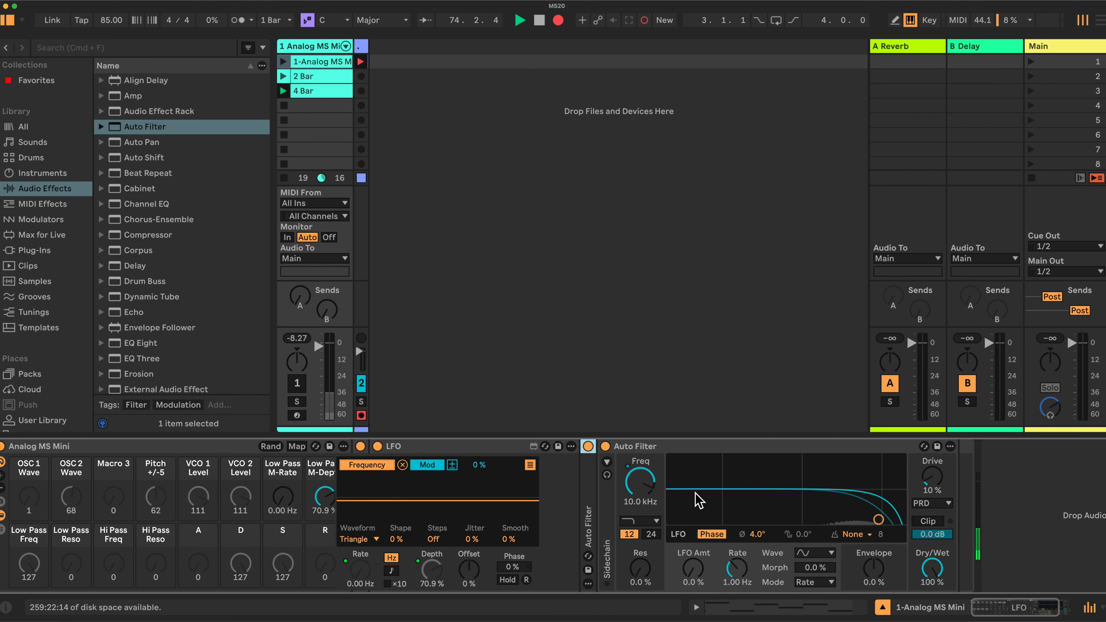
pyautogui.moveTo(307, 500)
pyautogui.mouseDown()
pyautogui.moveTo(307, 487)
pyautogui.moveTo(307, 496)
pyautogui.mouseUp()
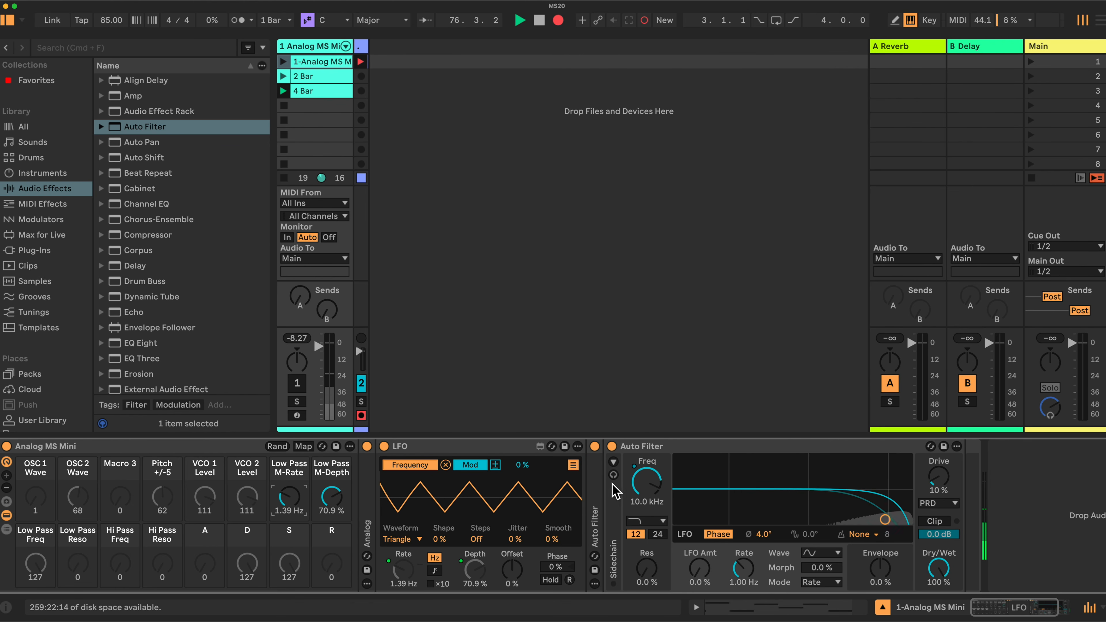
# Expand the first Auto Filter and try adjusting the LFO's first modulation amount, then reset it to 0%
pyautogui.click(600, 496)
pyautogui.press('super+d')
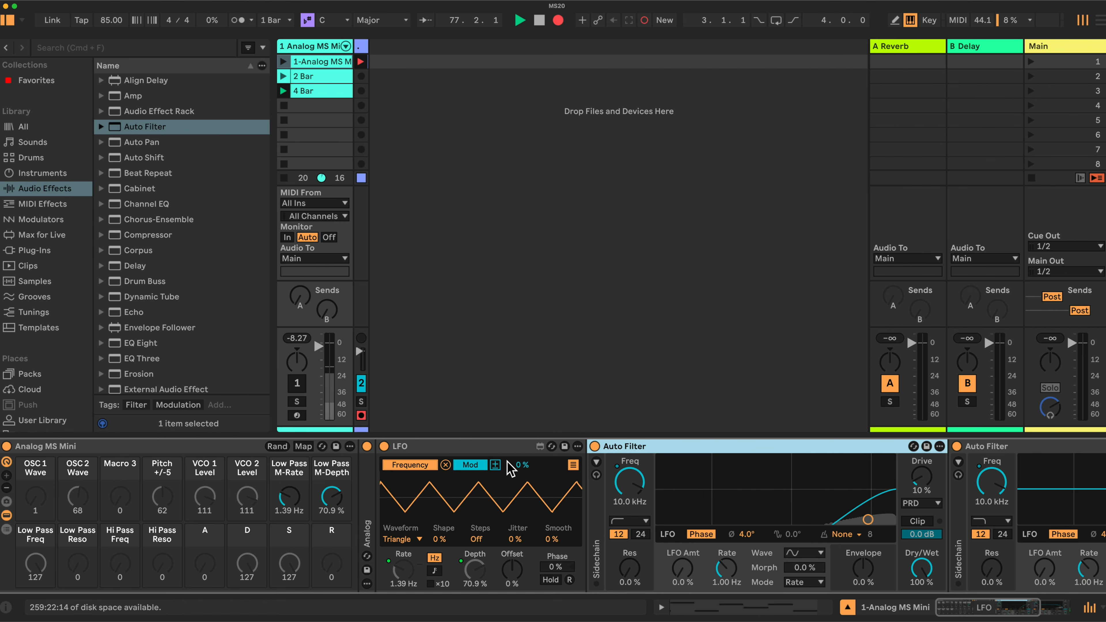
pyautogui.click(522, 465)
pyautogui.moveTo(522, 464)
pyautogui.mouseDown()
pyautogui.moveTo(523, 451)
pyautogui.moveTo(524, 472)
pyautogui.mouseUp()
pyautogui.press('Delete')
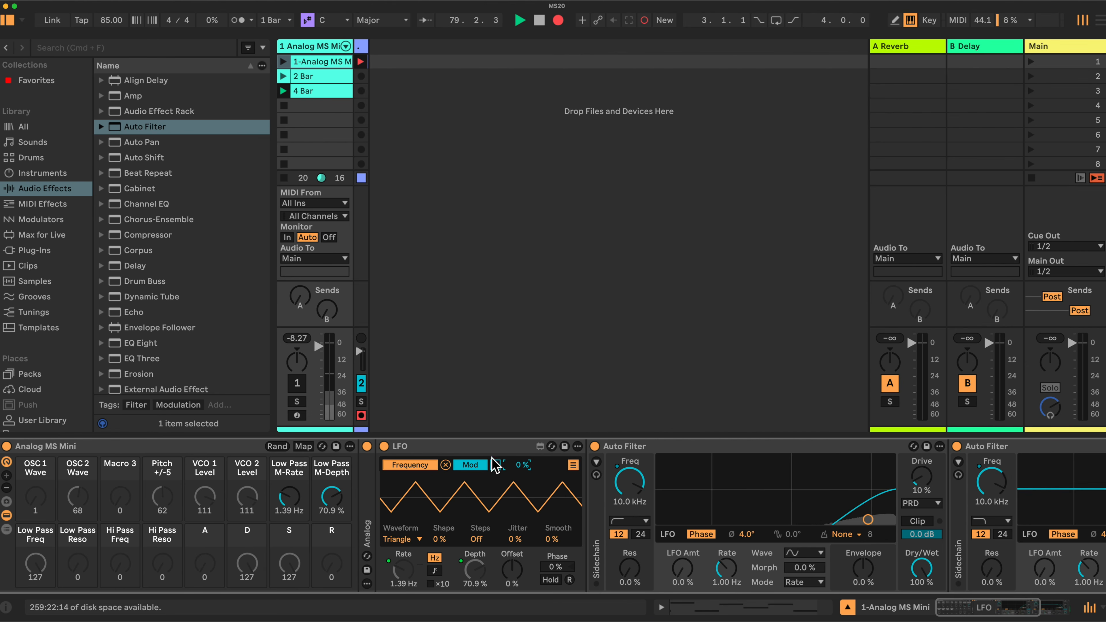
# Leave only Analog expanded in the rack and return the Low Pass M-Rate and M-Depth macros to 0
pyautogui.doubleClick(791, 453)
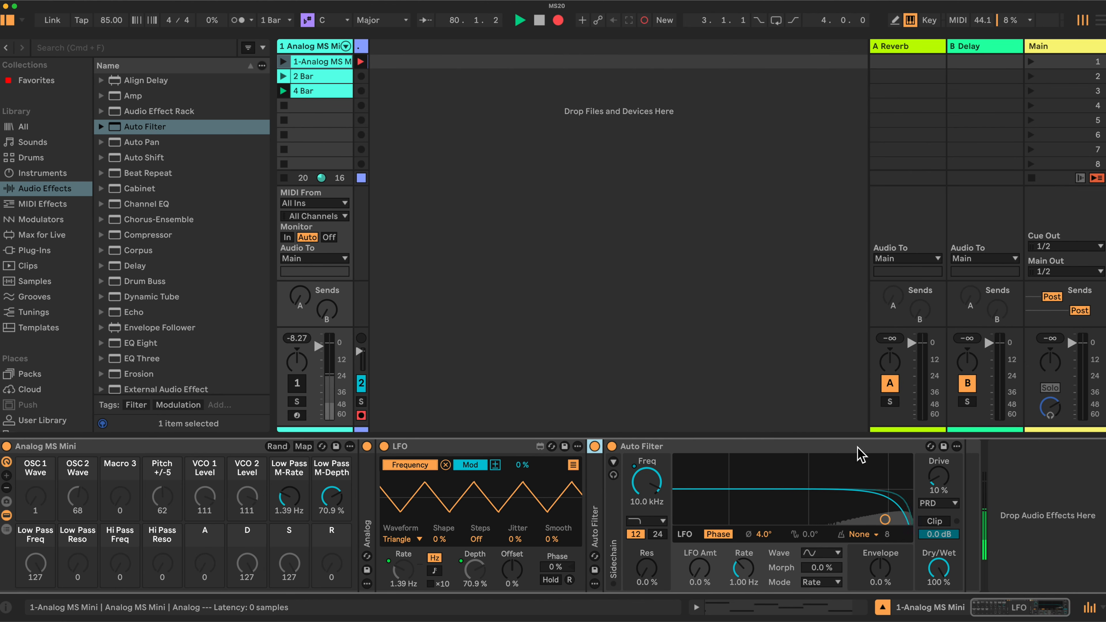
pyautogui.doubleClick(858, 452)
pyautogui.doubleClick(446, 450)
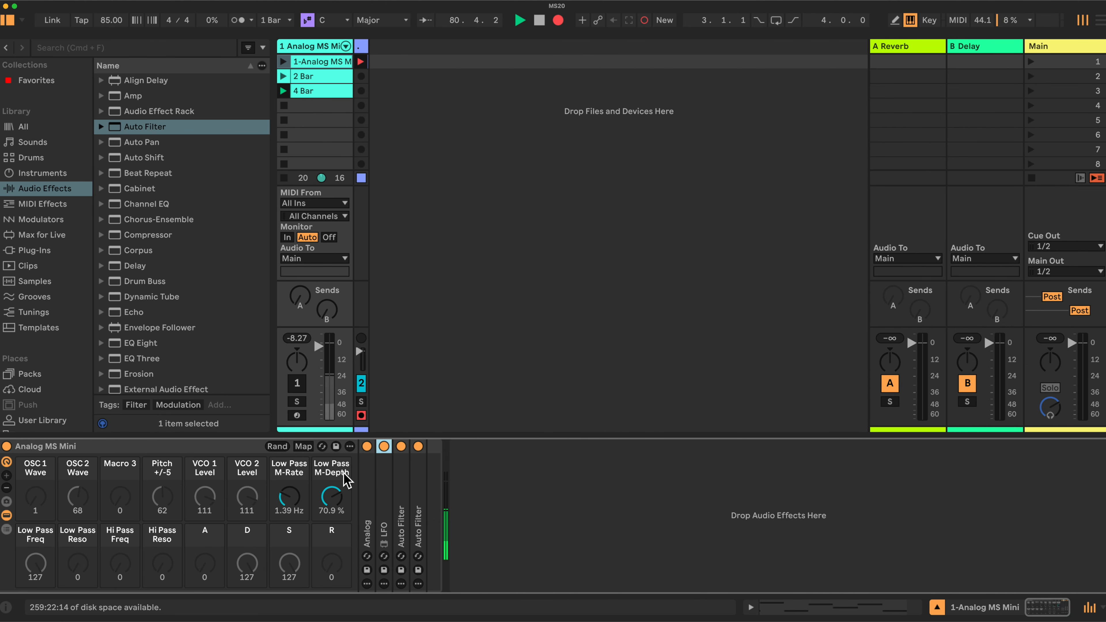
pyautogui.doubleClick(367, 505)
pyautogui.moveTo(289, 496); pyautogui.dragTo(331, 523)
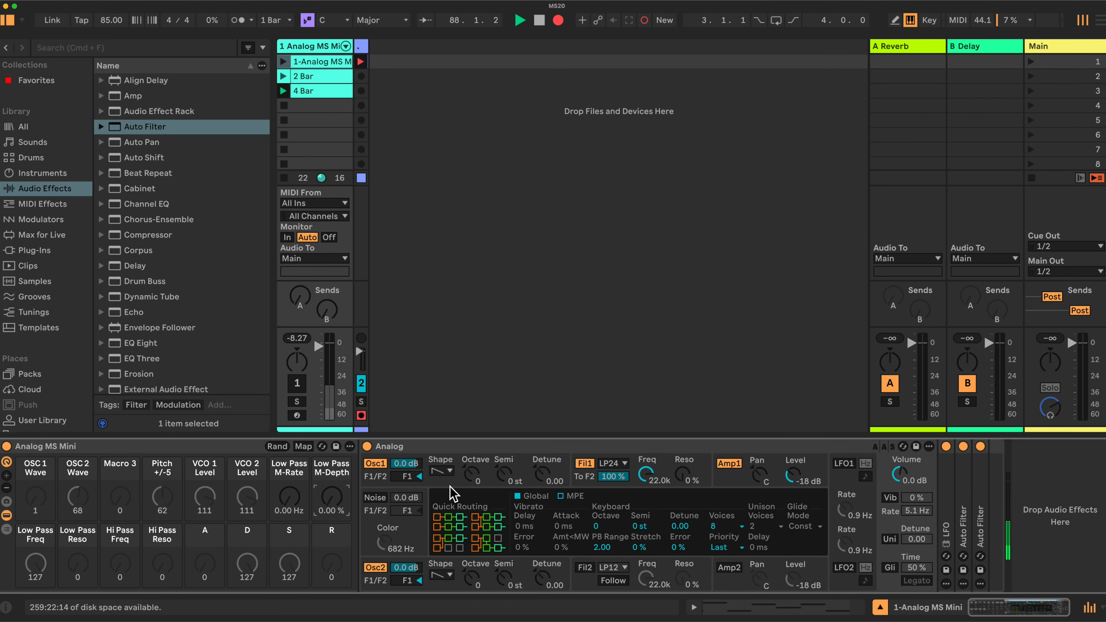
# Map Osc1's shape to the OSC 1 Wave macro and Osc2's shape to the OSC 2 Wave macro
pyautogui.click(303, 446)
pyautogui.click(440, 472)
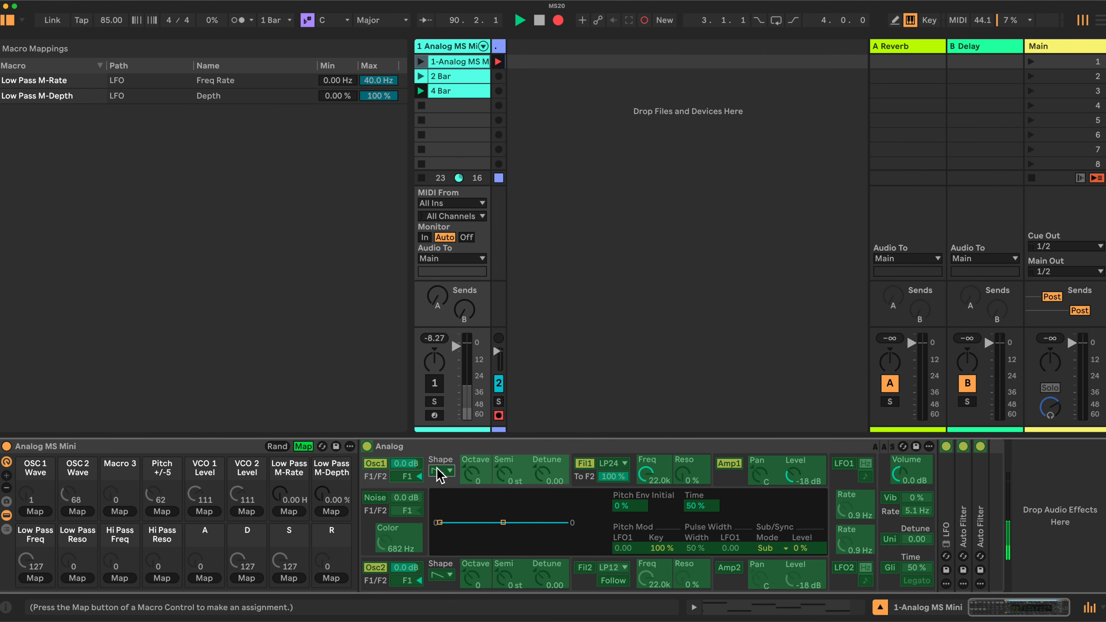
pyautogui.click(35, 511)
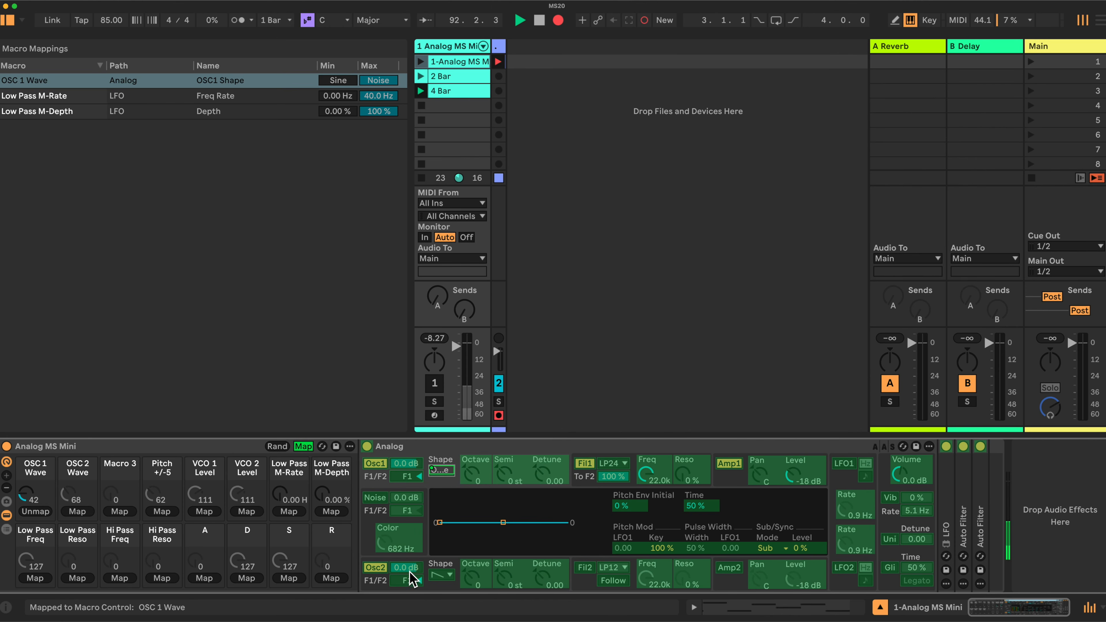
pyautogui.click(442, 576)
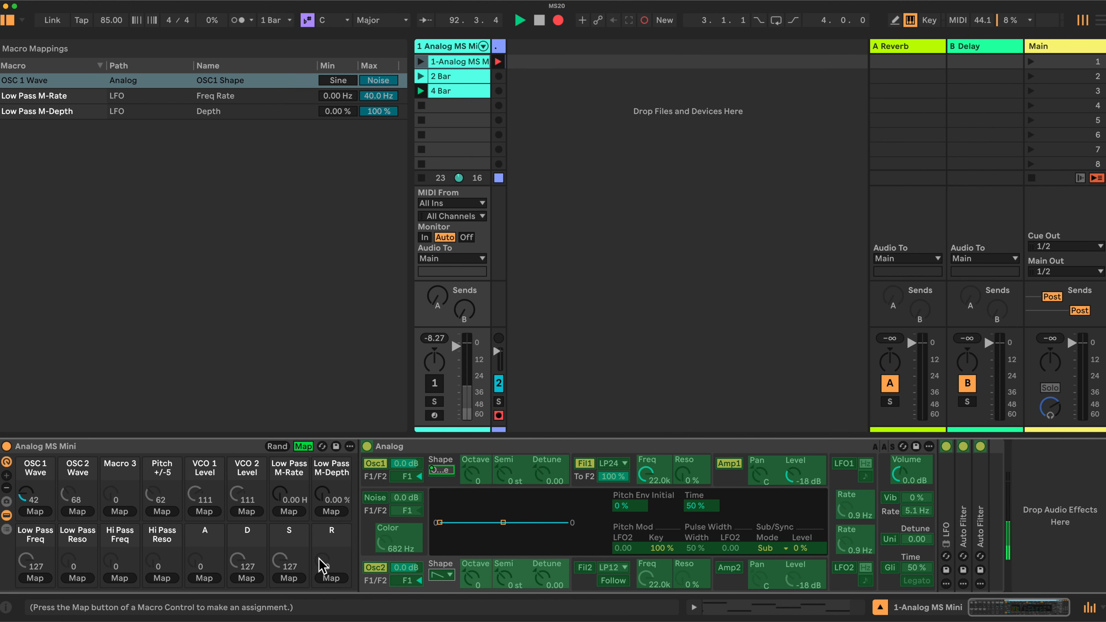
pyautogui.click(79, 512)
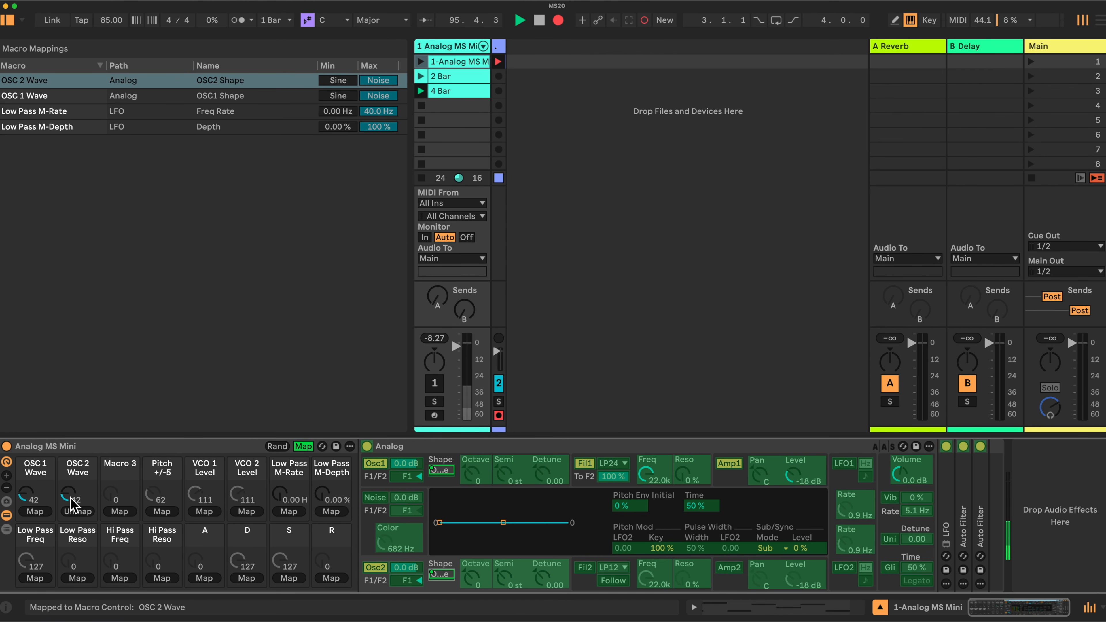
# Map Osc1's pulse width to Macro 3 and Osc2's semitone tuning to the Pitch +/-5 macro
pyautogui.click(429, 483)
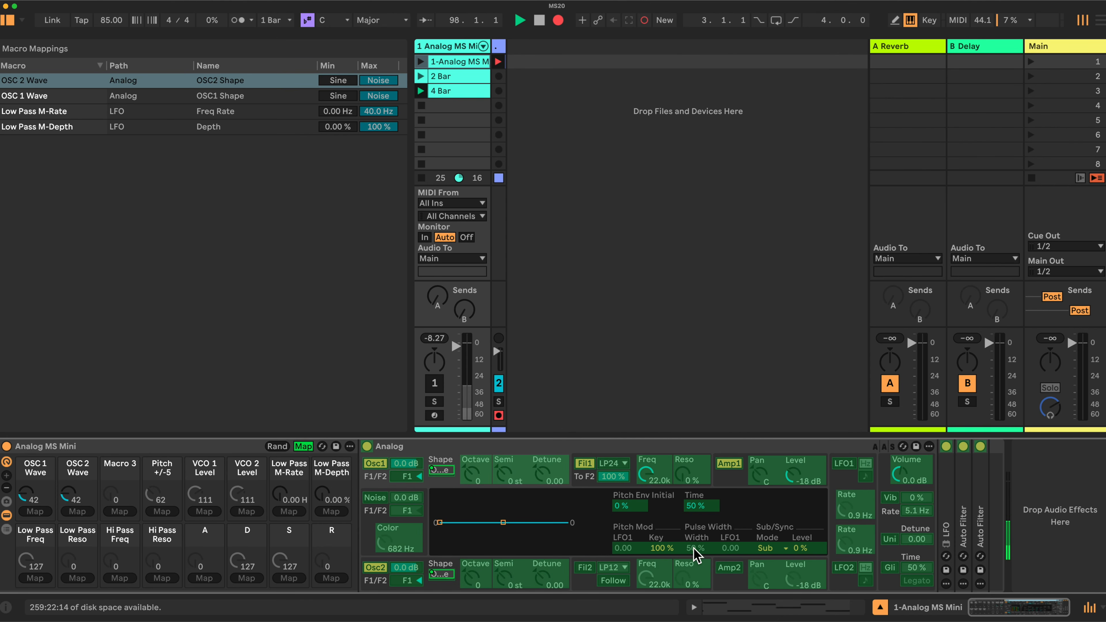
pyautogui.click(119, 511)
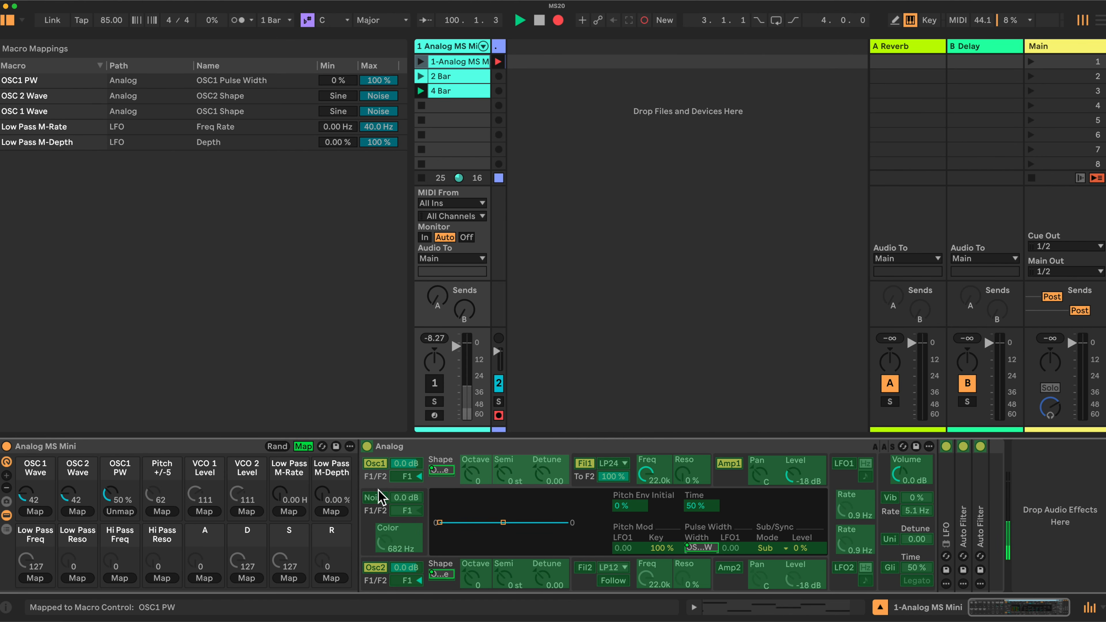
pyautogui.click(422, 566)
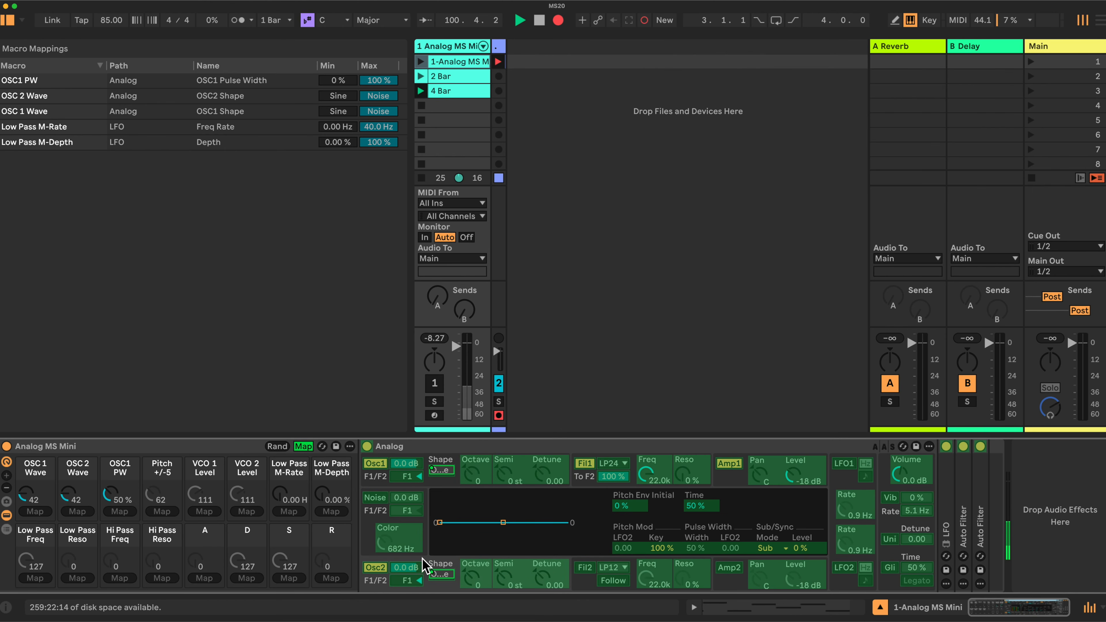
pyautogui.click(507, 580)
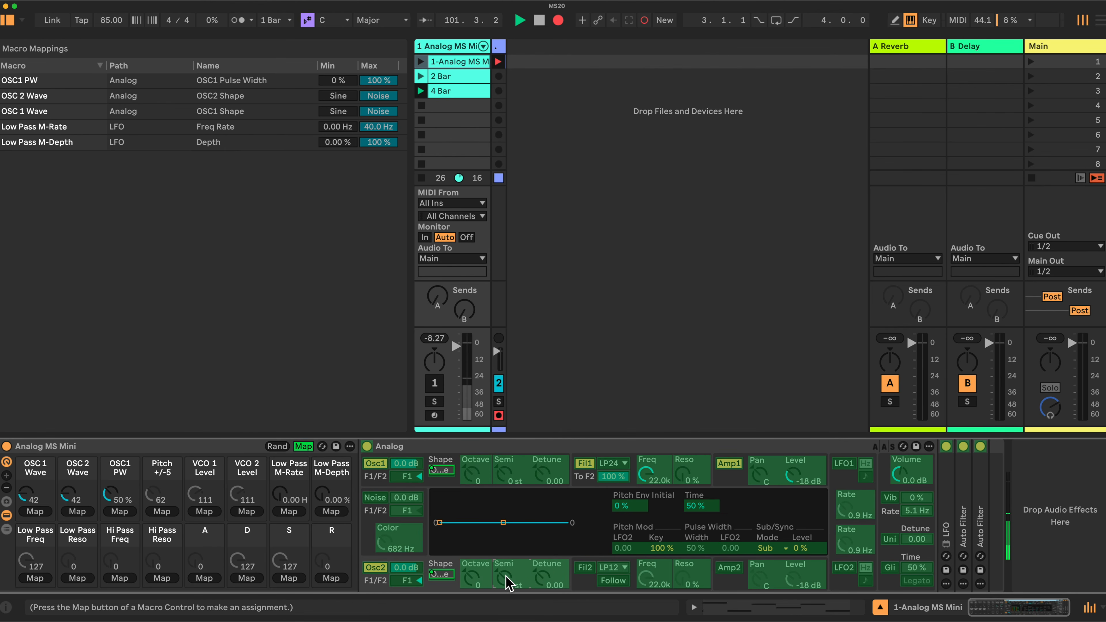
pyautogui.click(162, 512)
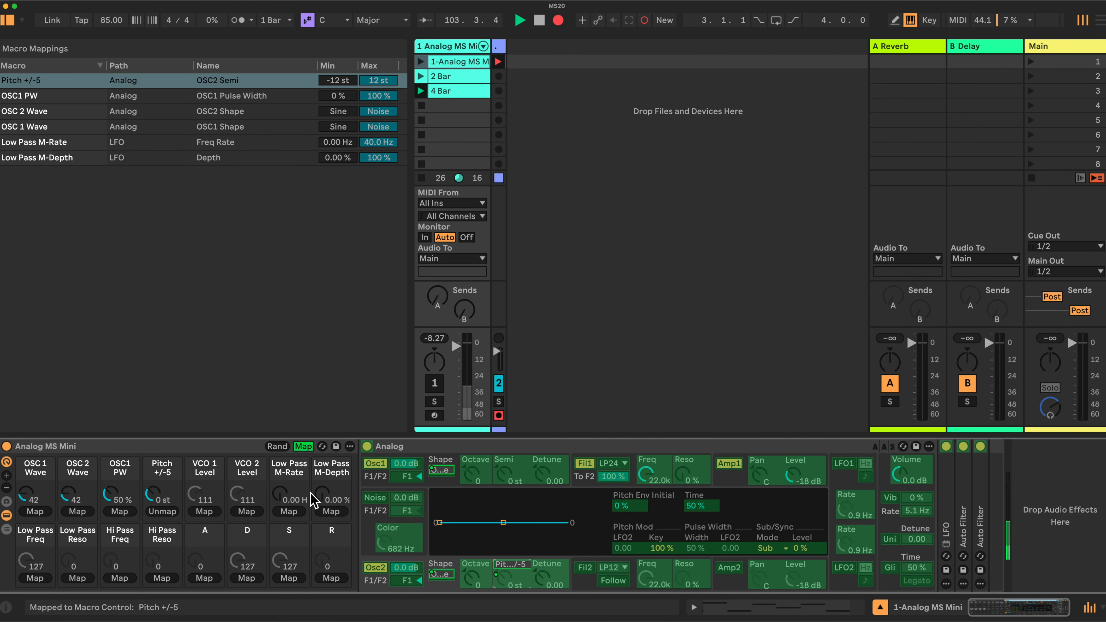
# Map Osc2's level to the VCO 2 Level macro and Osc1's level to the VCO 1 Level macro
pyautogui.click(405, 569)
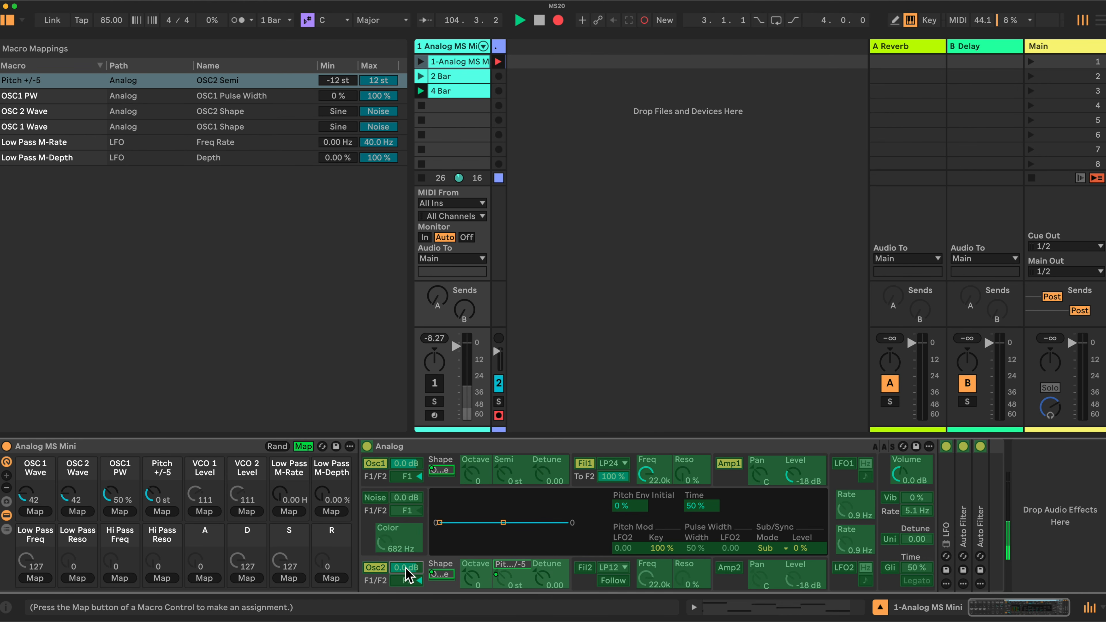
pyautogui.click(248, 511)
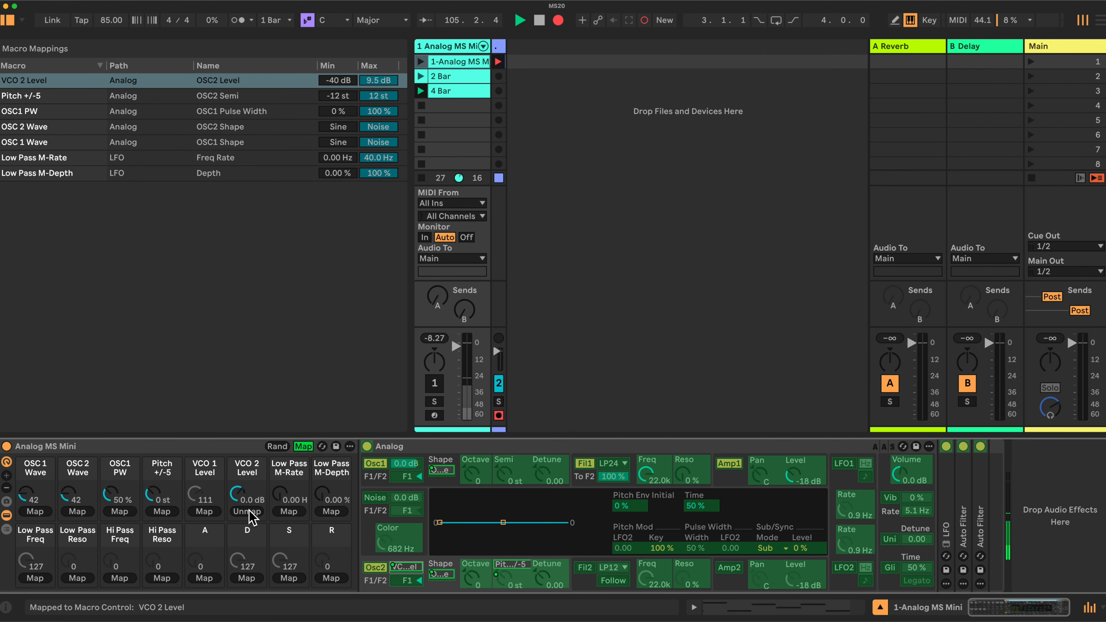
pyautogui.click(391, 485)
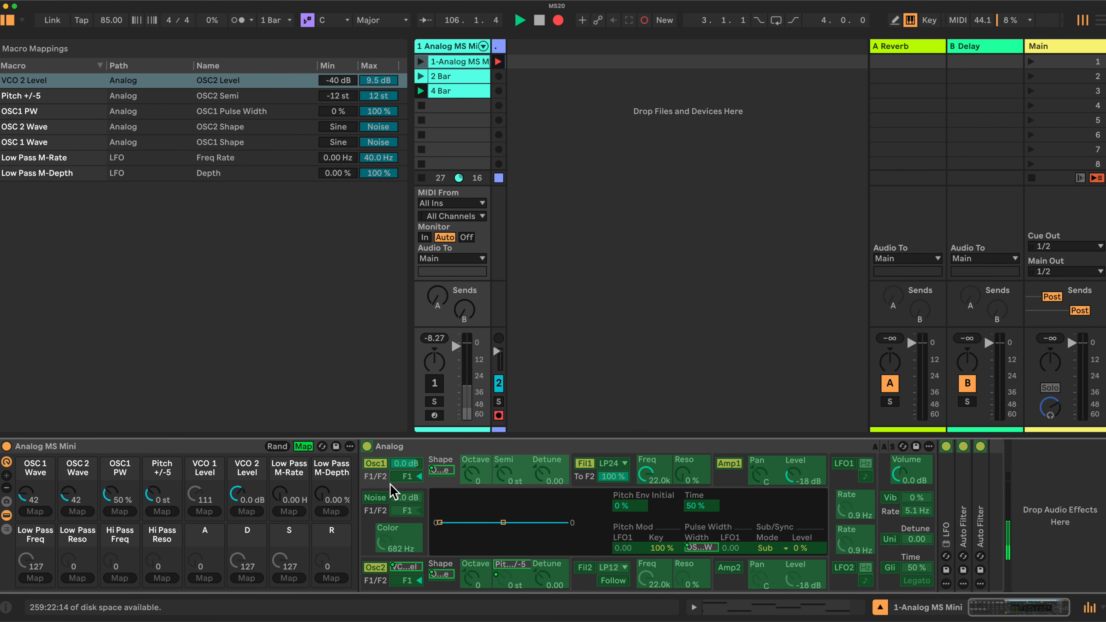
pyautogui.click(404, 465)
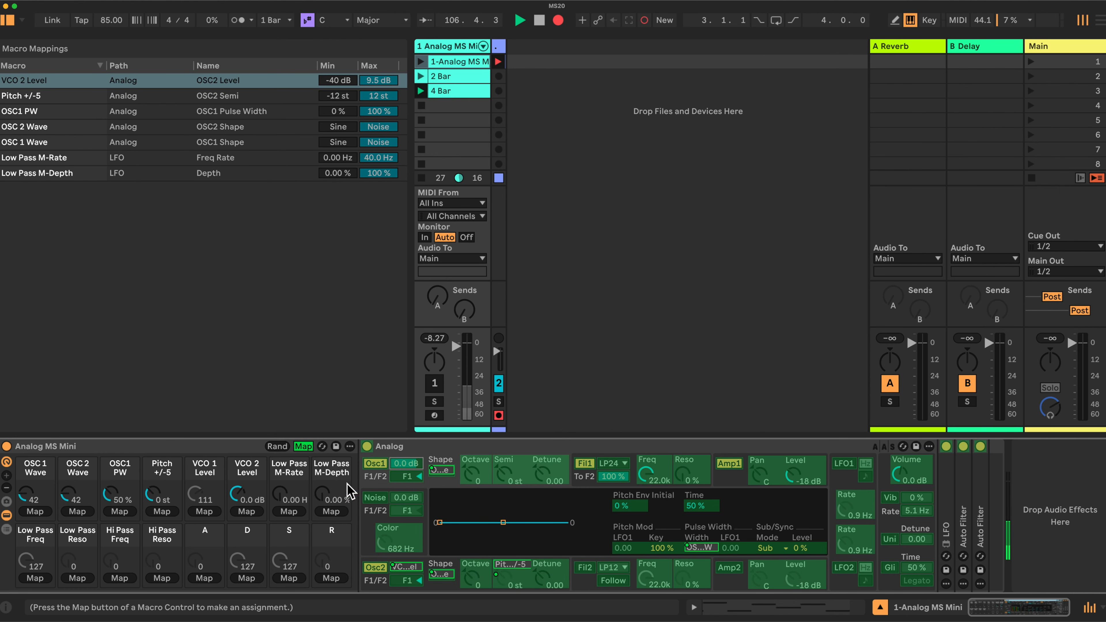
pyautogui.click(204, 512)
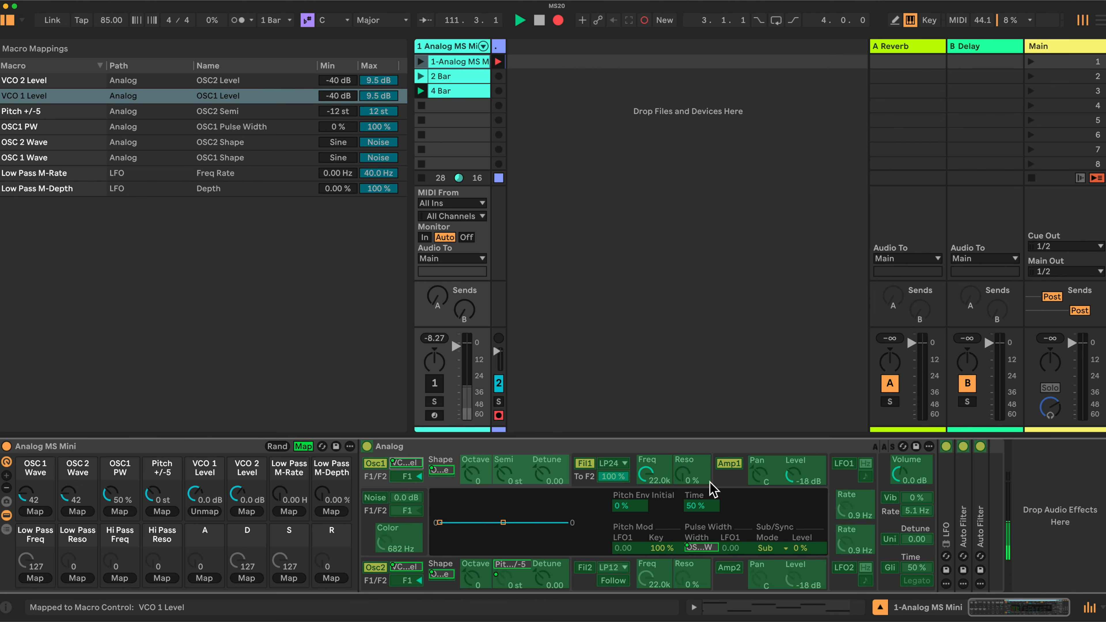
# Map Amp1's envelope attack to the A macro and its decay to the D macro
pyautogui.click(731, 482)
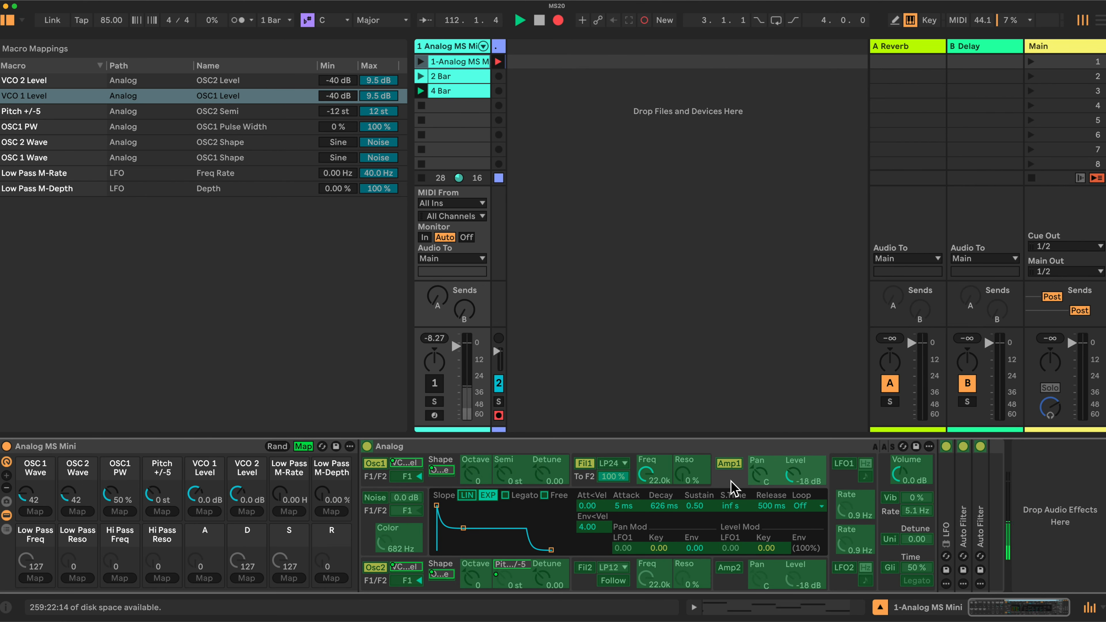
pyautogui.click(627, 507)
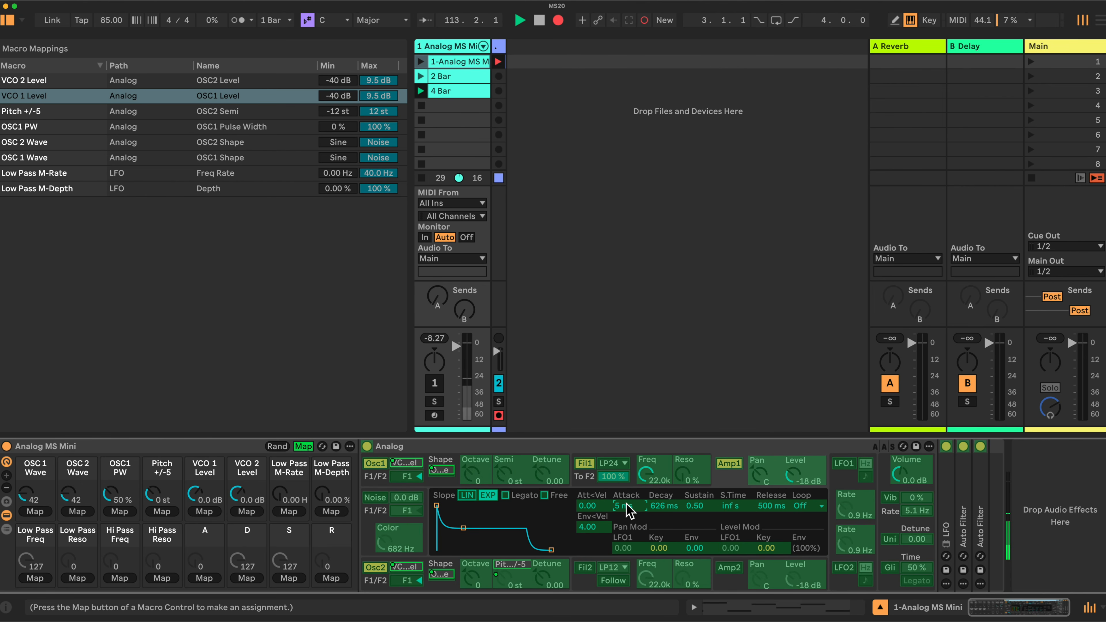
pyautogui.click(203, 578)
pyautogui.click(663, 505)
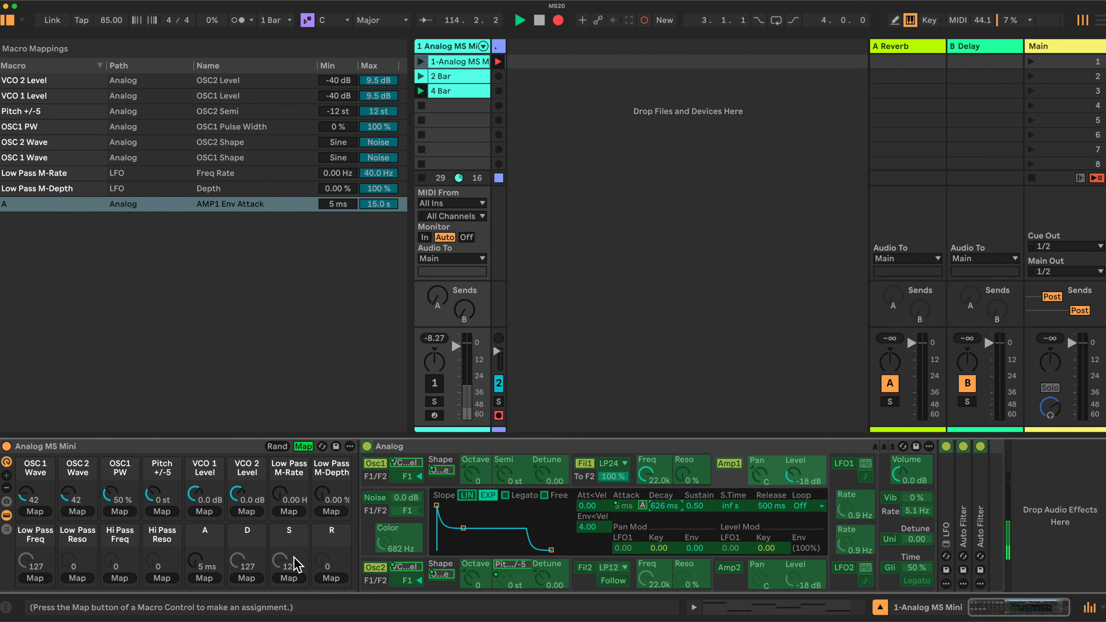
pyautogui.click(246, 577)
# Map Amp1's envelope sustain to the S macro and its release to the R macro, then leave mapping mode
pyautogui.click(703, 507)
pyautogui.click(290, 578)
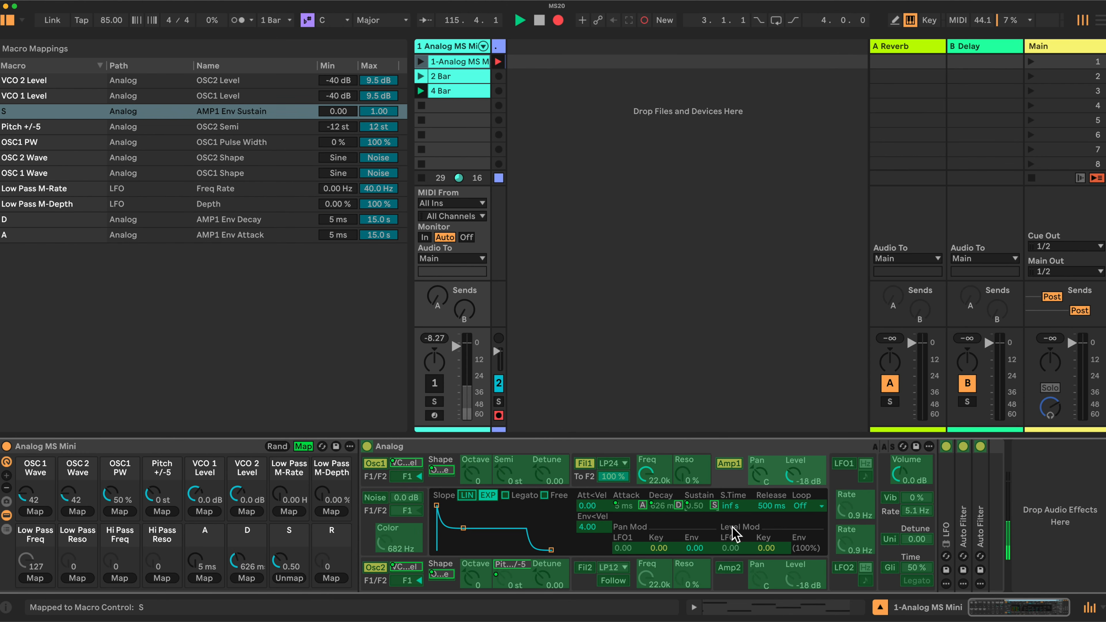
pyautogui.click(775, 506)
pyautogui.click(333, 579)
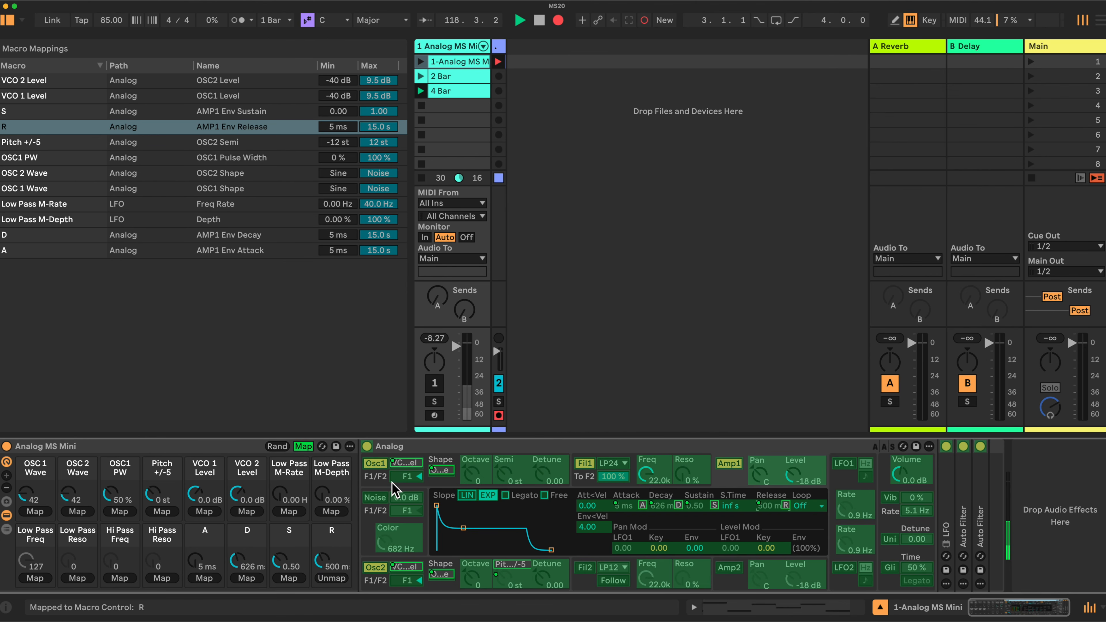
pyautogui.click(303, 446)
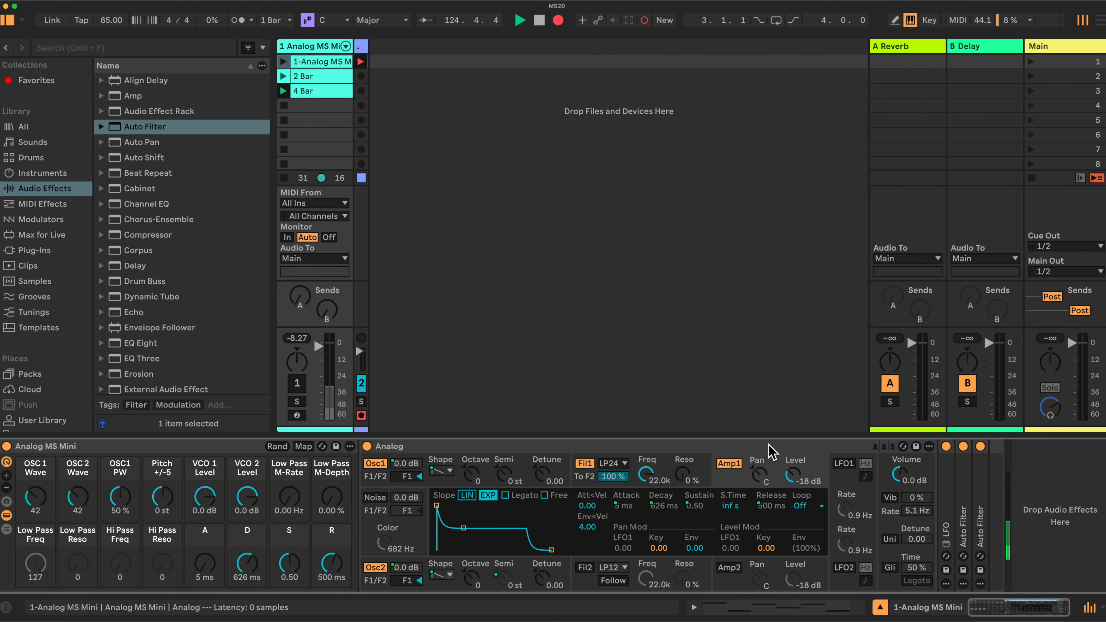
# Fold Analog, expand the high-pass Auto Filter and rename it "Auto Filter Hi Pass"
pyautogui.doubleClick(757, 449)
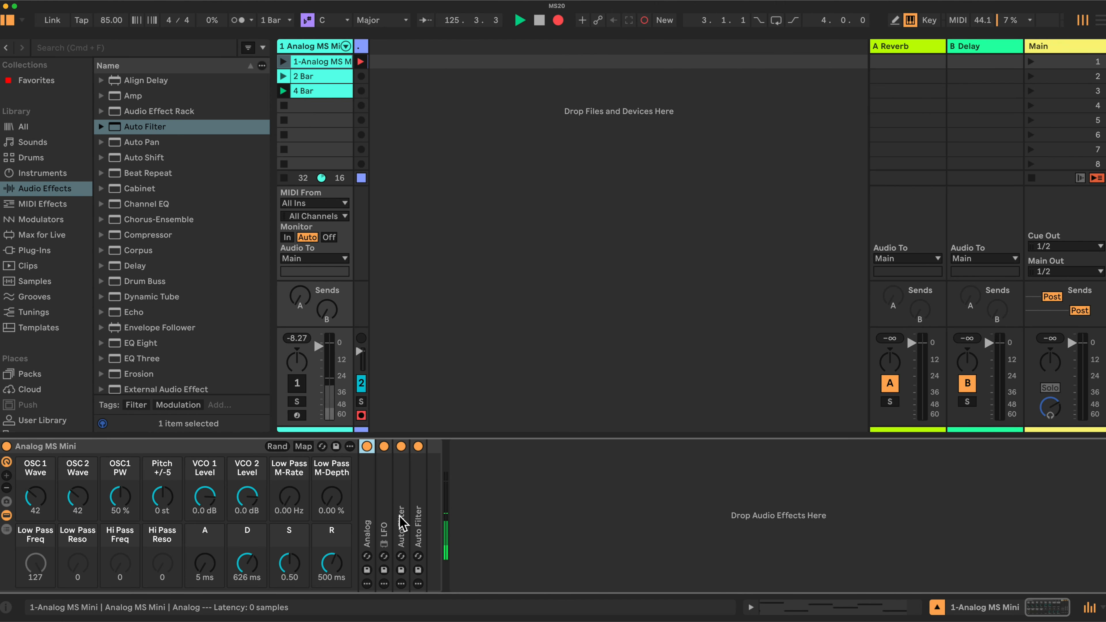
pyautogui.doubleClick(400, 525)
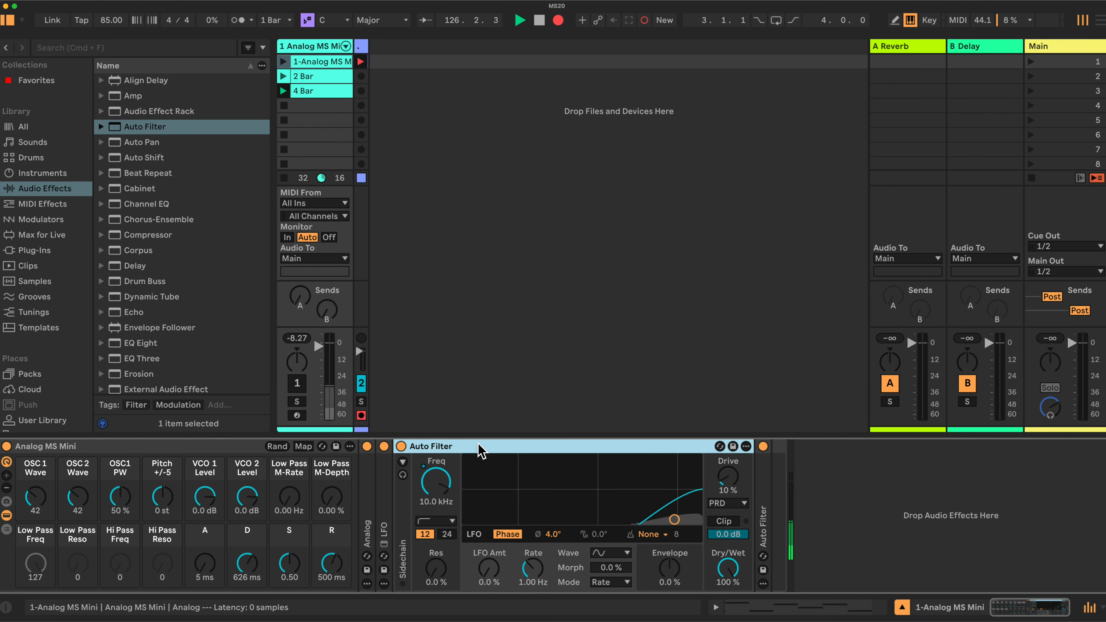
pyautogui.rightClick(460, 447)
pyautogui.click(501, 296)
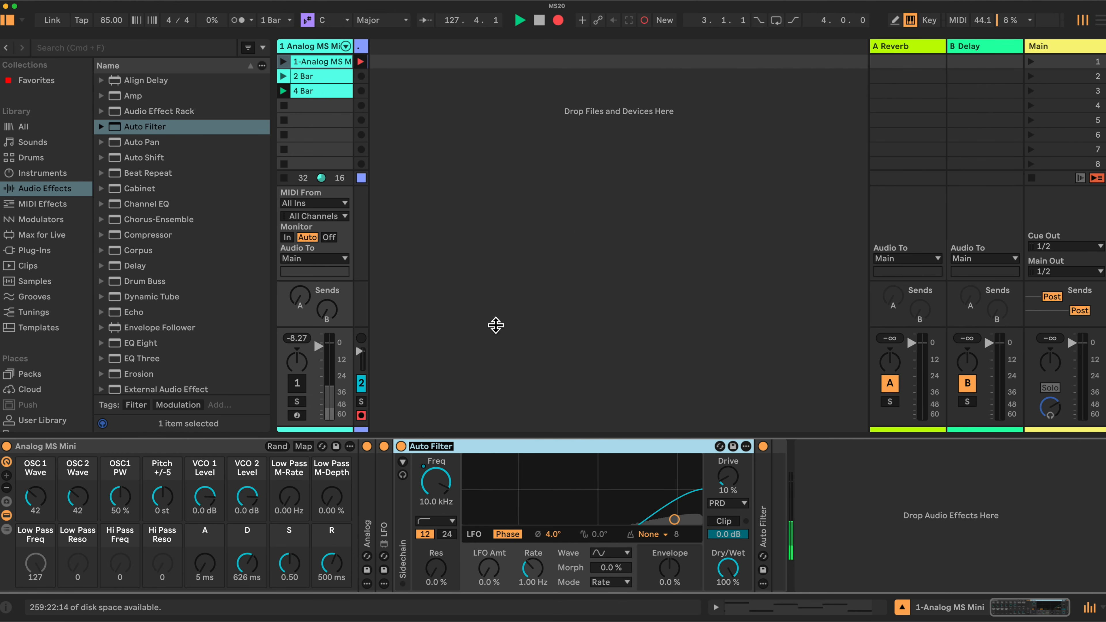
pyautogui.click(470, 451)
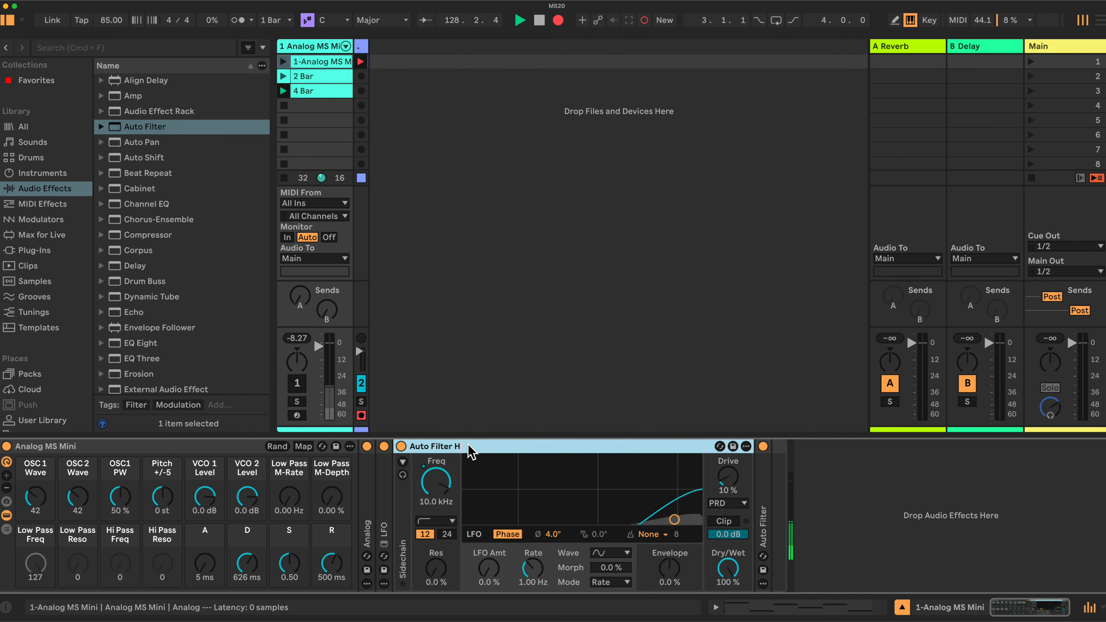
pyautogui.write('Hi Pass')
pyautogui.press('Return')
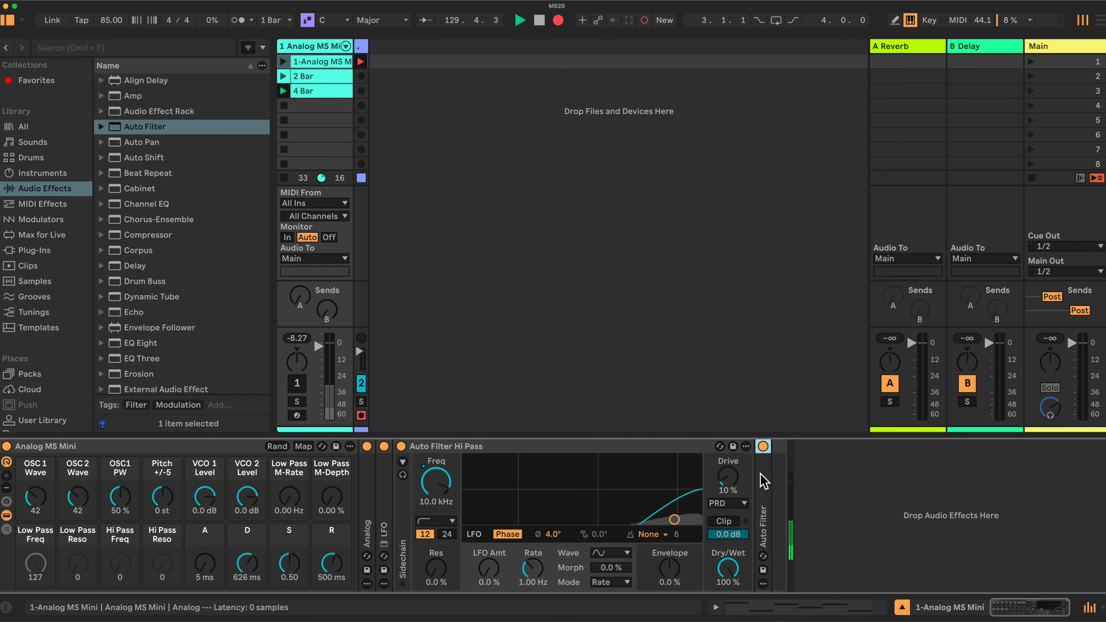
# Expand the low-pass Auto Filter and rename it "Auto Filter Low Pass"
pyautogui.press('Return')
pyautogui.rightClick(823, 448)
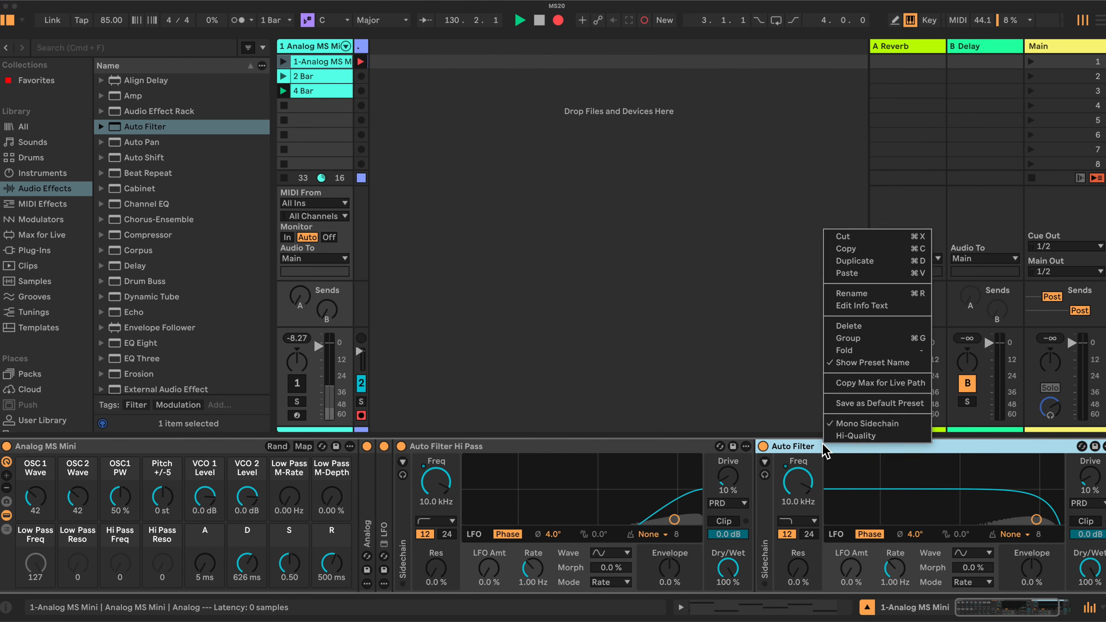
pyautogui.click(871, 295)
pyautogui.press('Right')
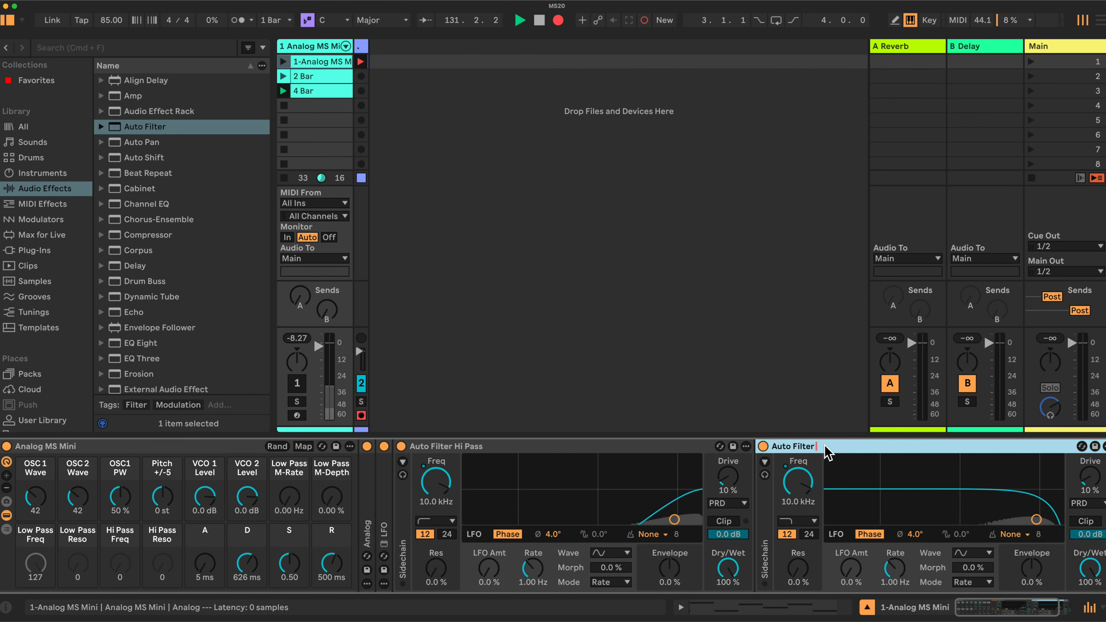
pyautogui.write('Low Pass')
pyautogui.press('Return')
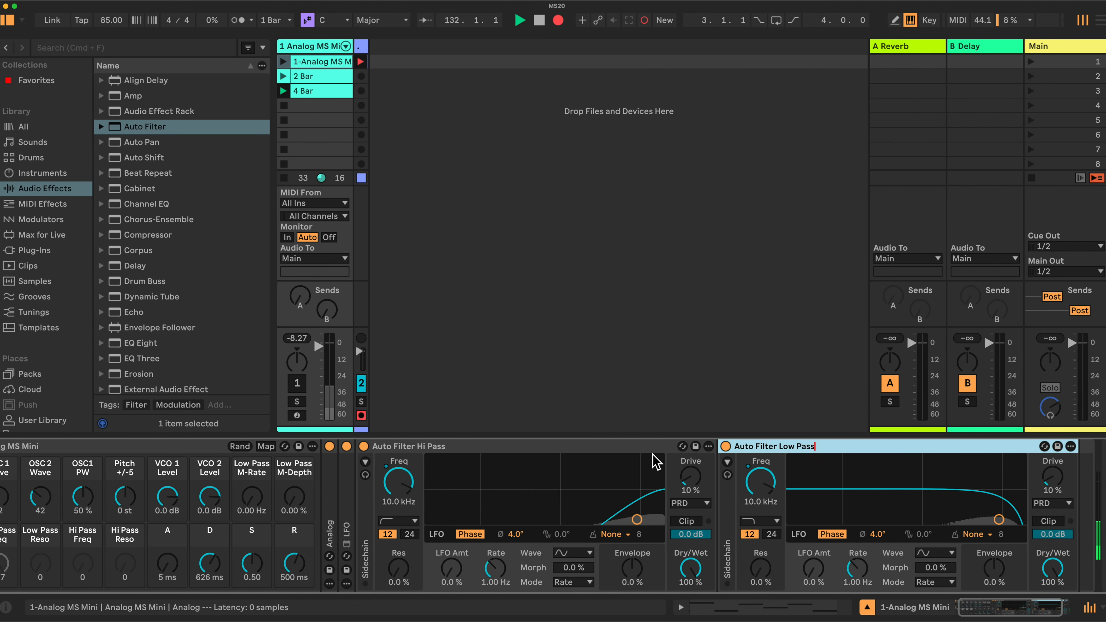
# Map the Auto Filter Hi Pass frequency to the Hi Pass Freq macro and its resonance to the Hi Pass Reso macro
pyautogui.click(531, 448)
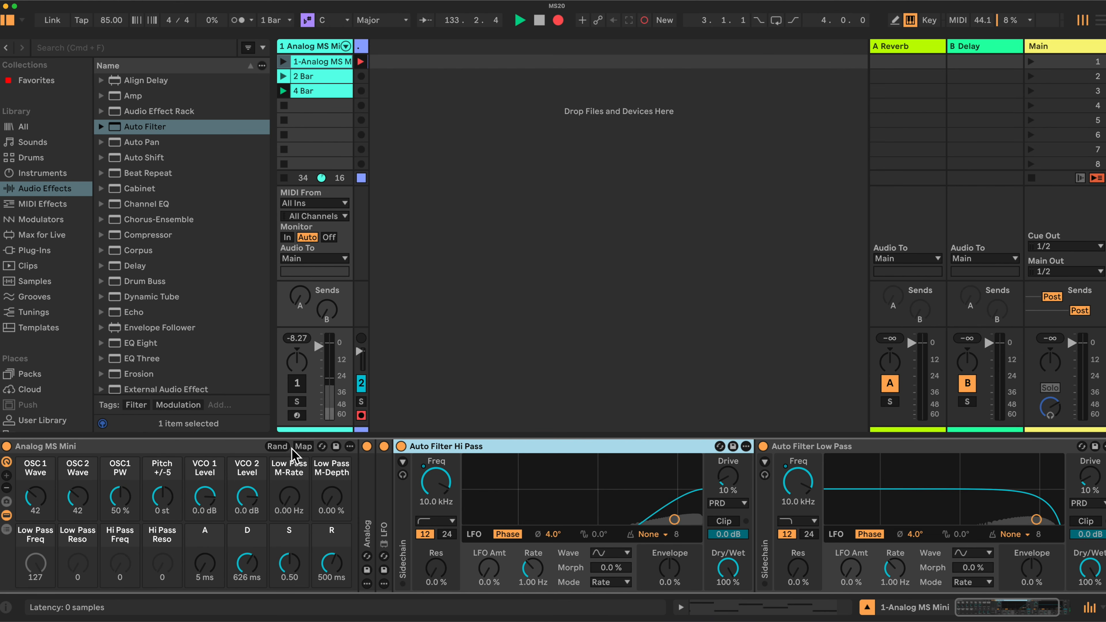
pyautogui.click(300, 446)
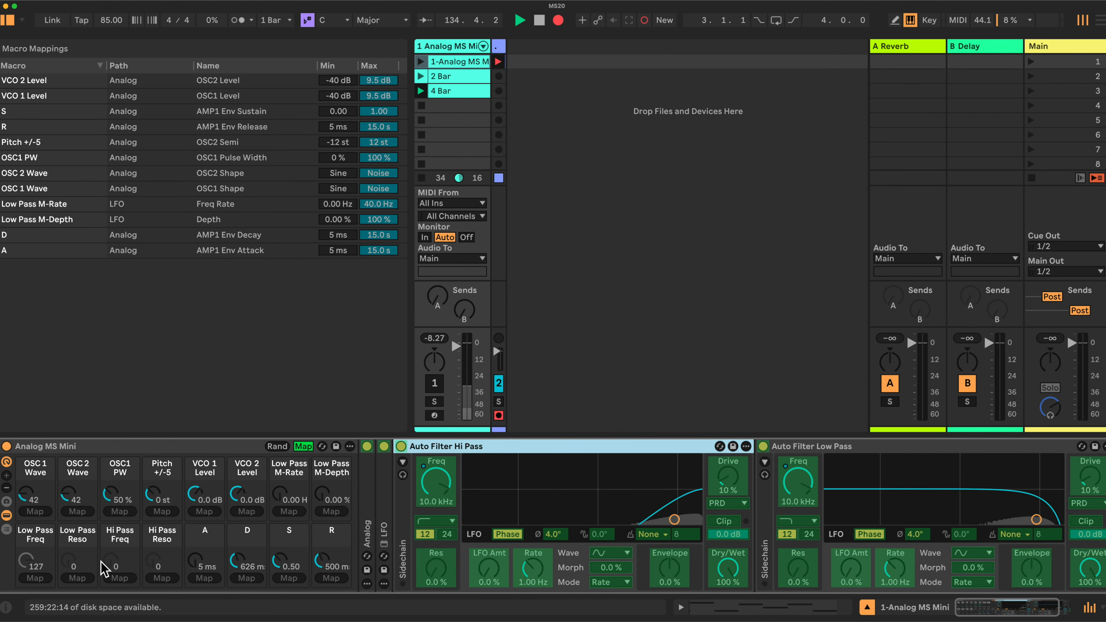
pyautogui.click(312, 544)
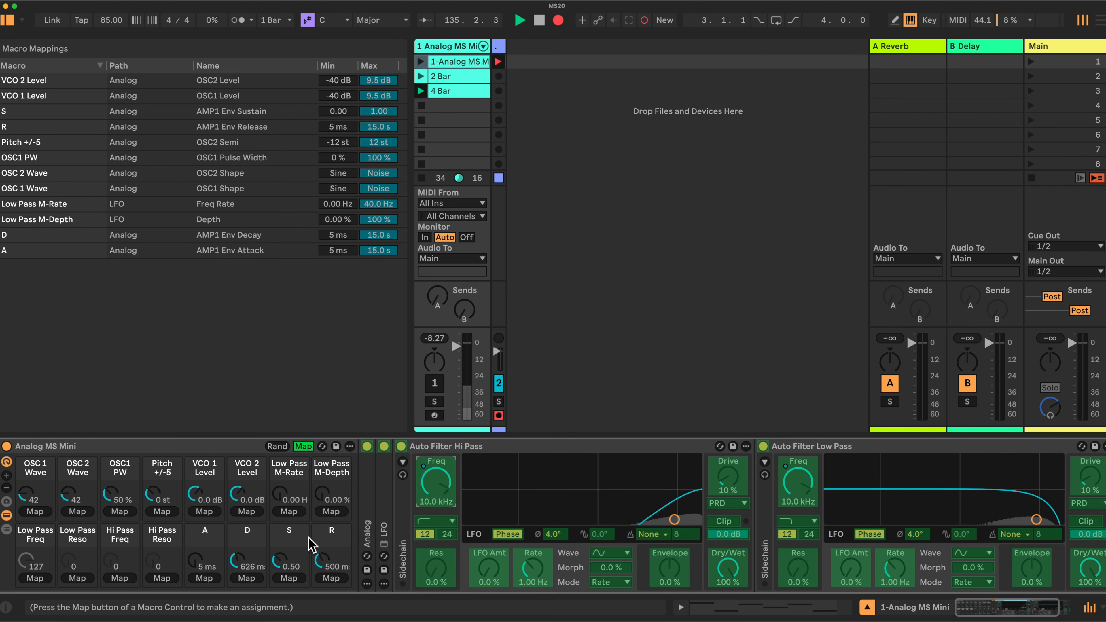
pyautogui.click(120, 578)
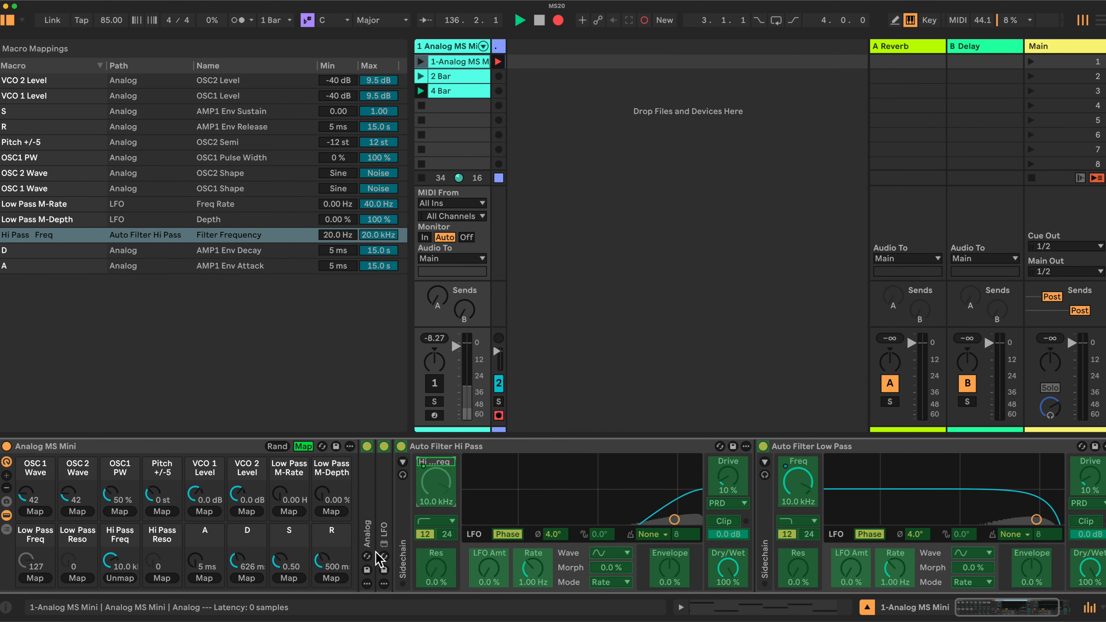
pyautogui.click(437, 566)
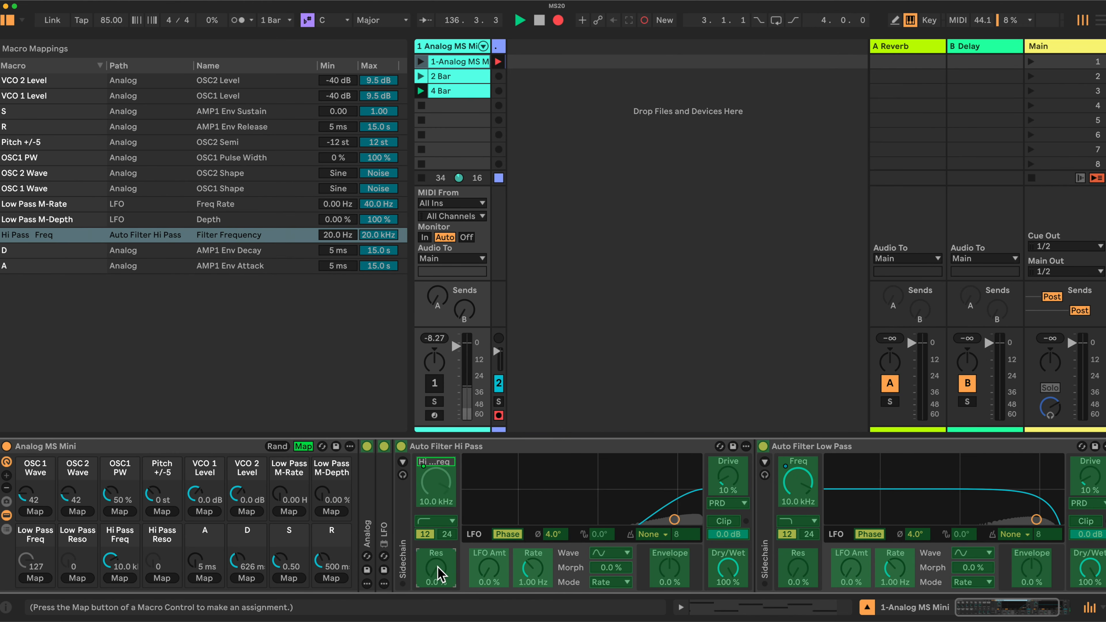
pyautogui.click(162, 577)
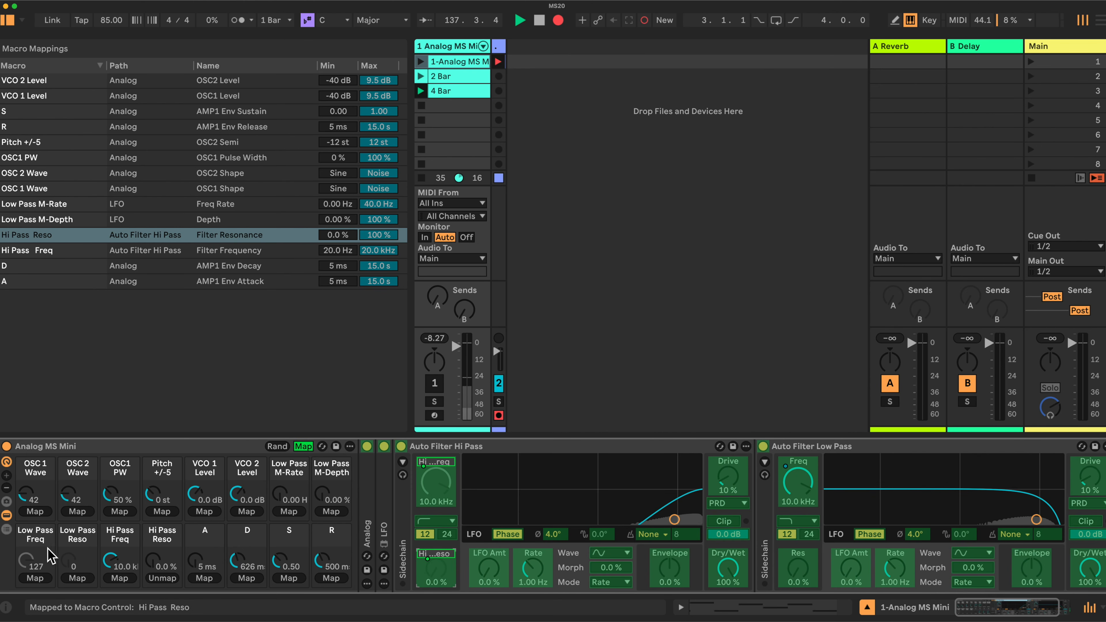
# Map the Auto Filter Low Pass frequency to the Low Pass Freq macro and its resonance to Low Pass Reso, then leave mapping mode
pyautogui.click(803, 492)
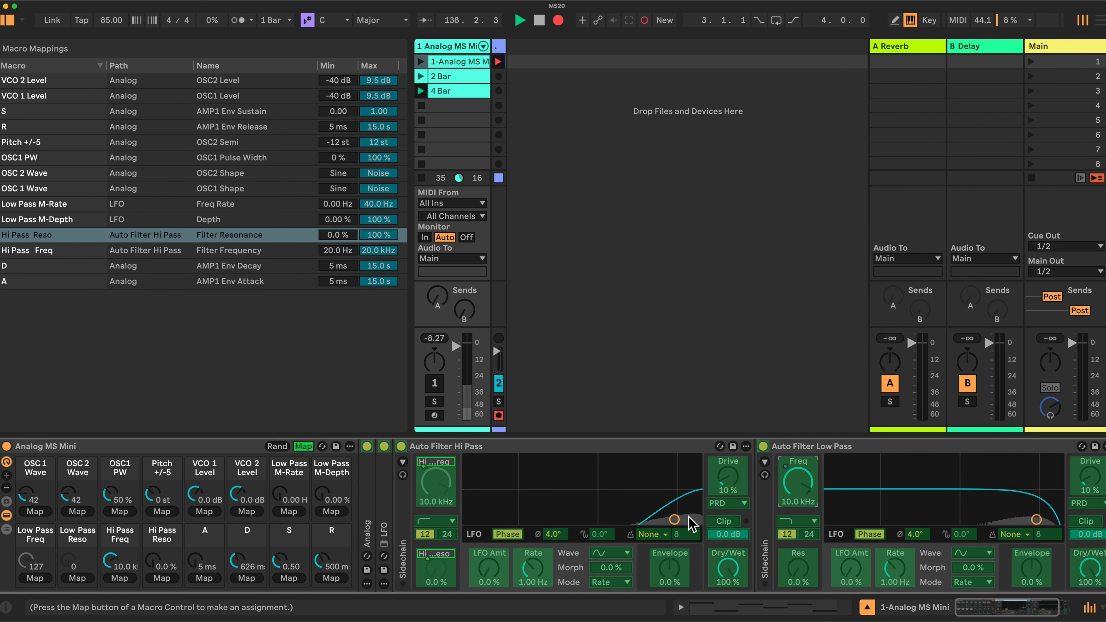
pyautogui.click(34, 577)
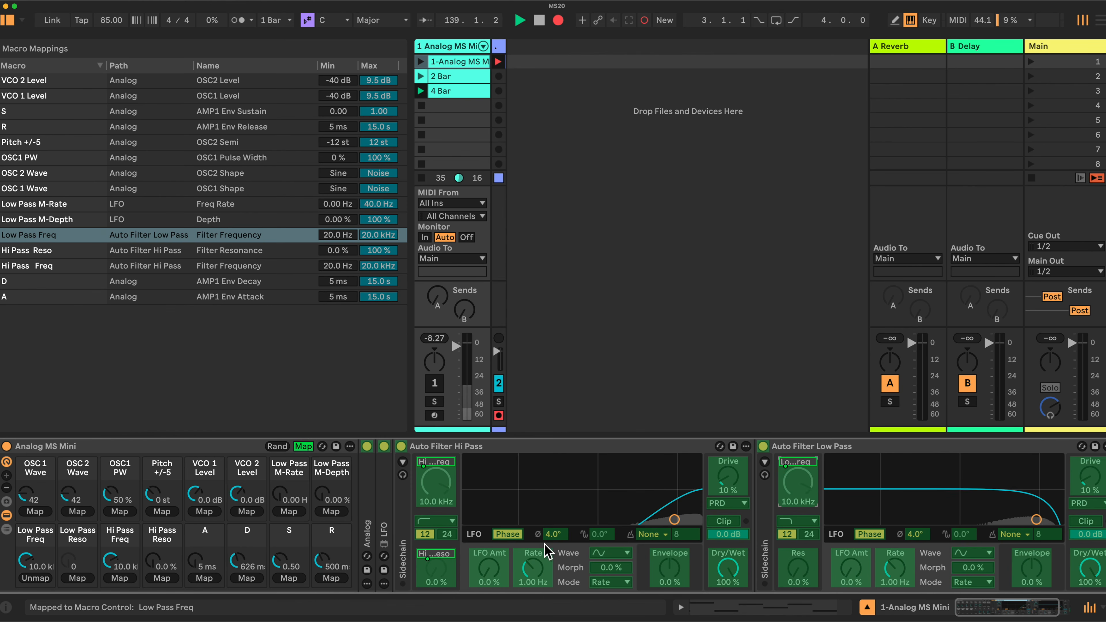
pyautogui.click(78, 578)
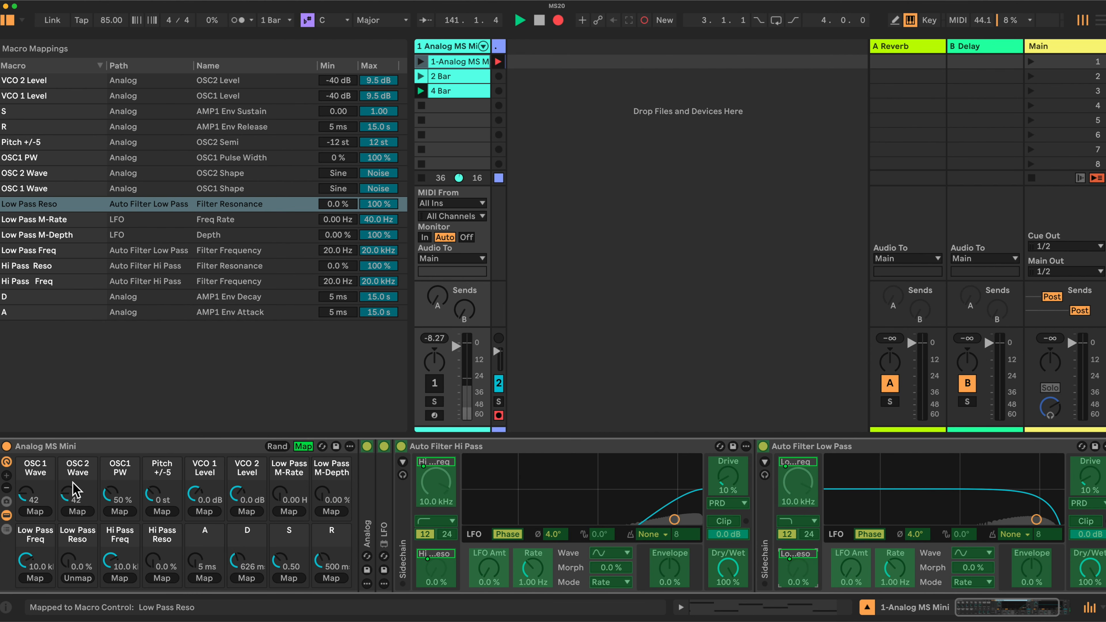
pyautogui.click(303, 447)
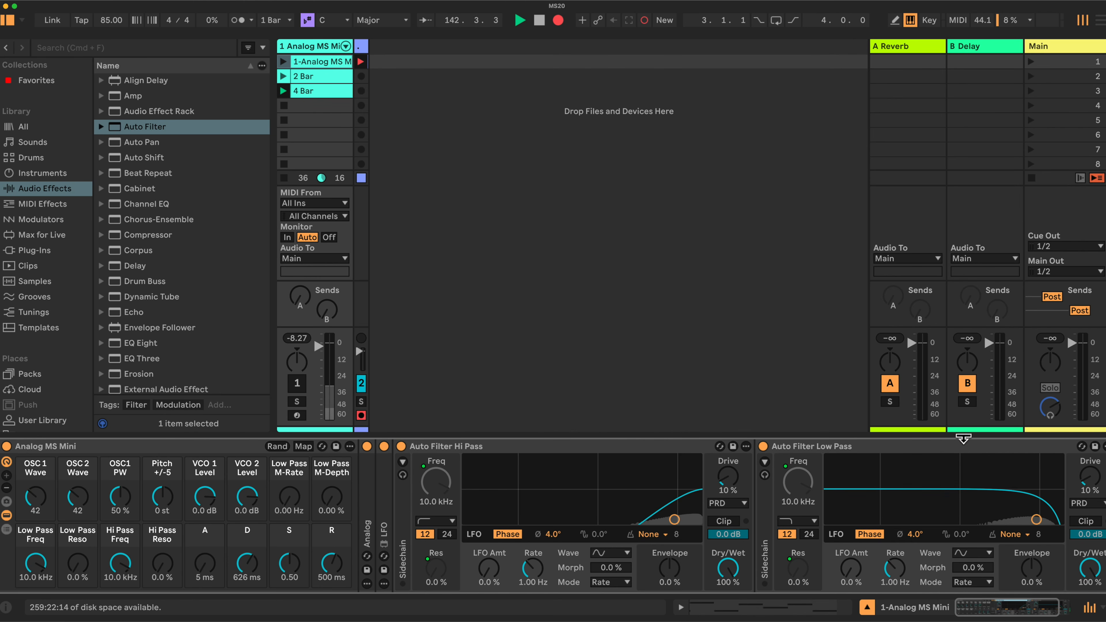
# Fold both Auto Filters and expand Analog with its Osc1 settings on display
pyautogui.doubleClick(935, 448)
pyautogui.doubleClick(635, 449)
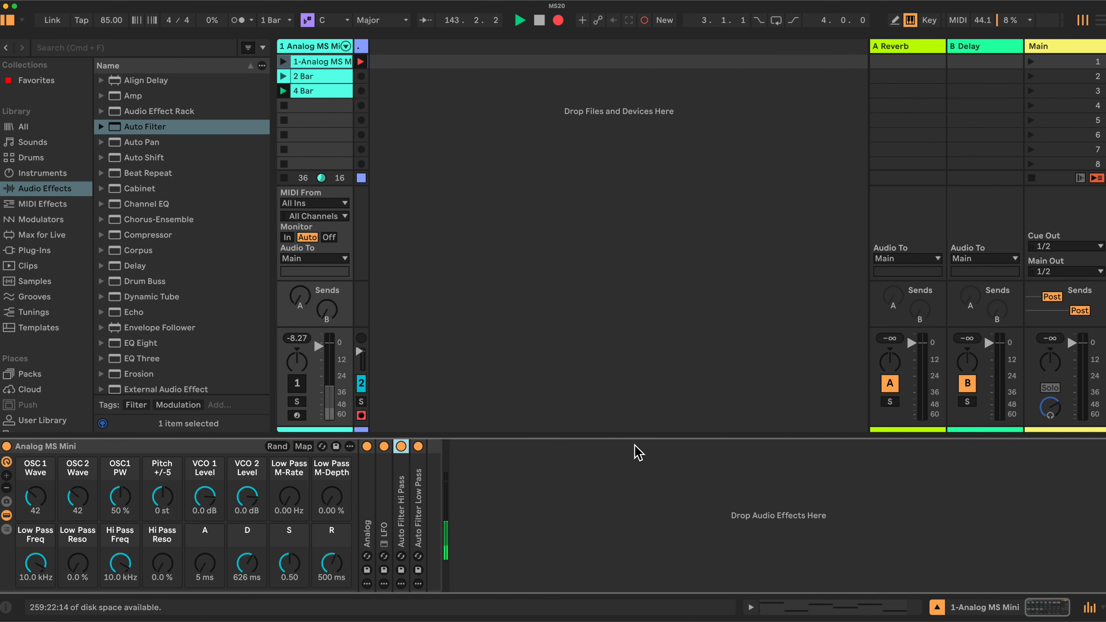
pyautogui.doubleClick(369, 501)
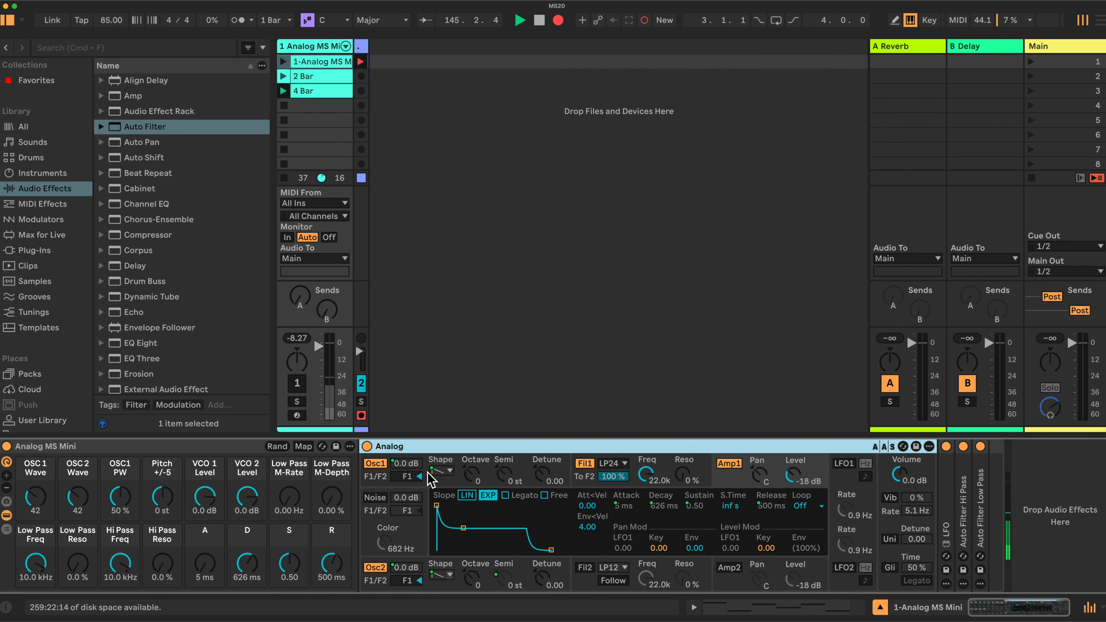
pyautogui.click(452, 487)
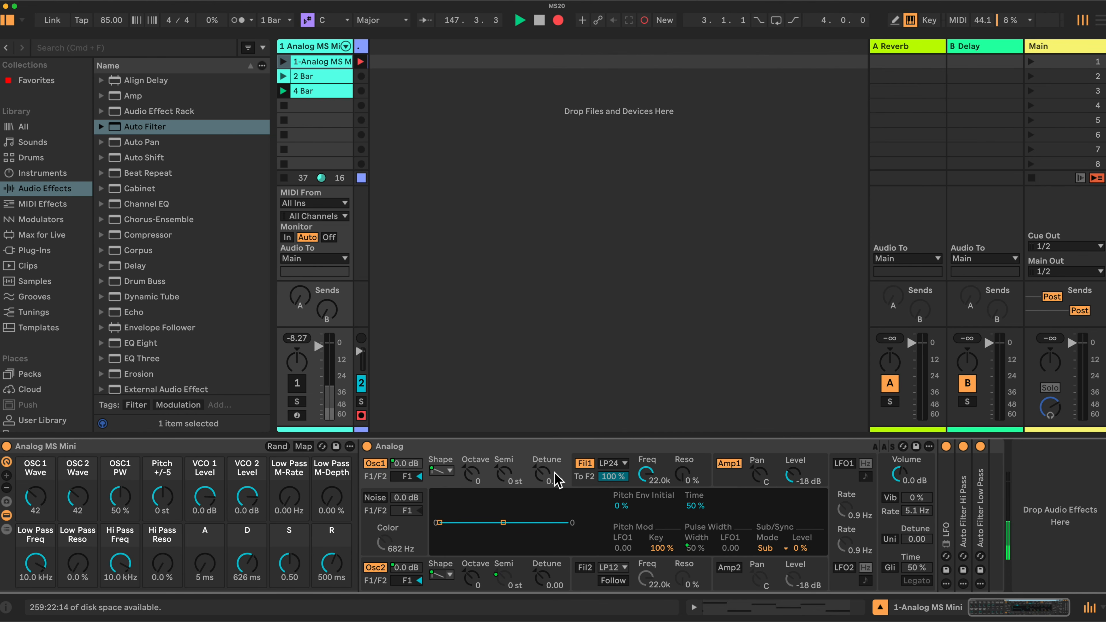
# Set Analog's Fil1 frequency to 18.9k and its filter type to Low-pass 12dB/oct
pyautogui.click(585, 485)
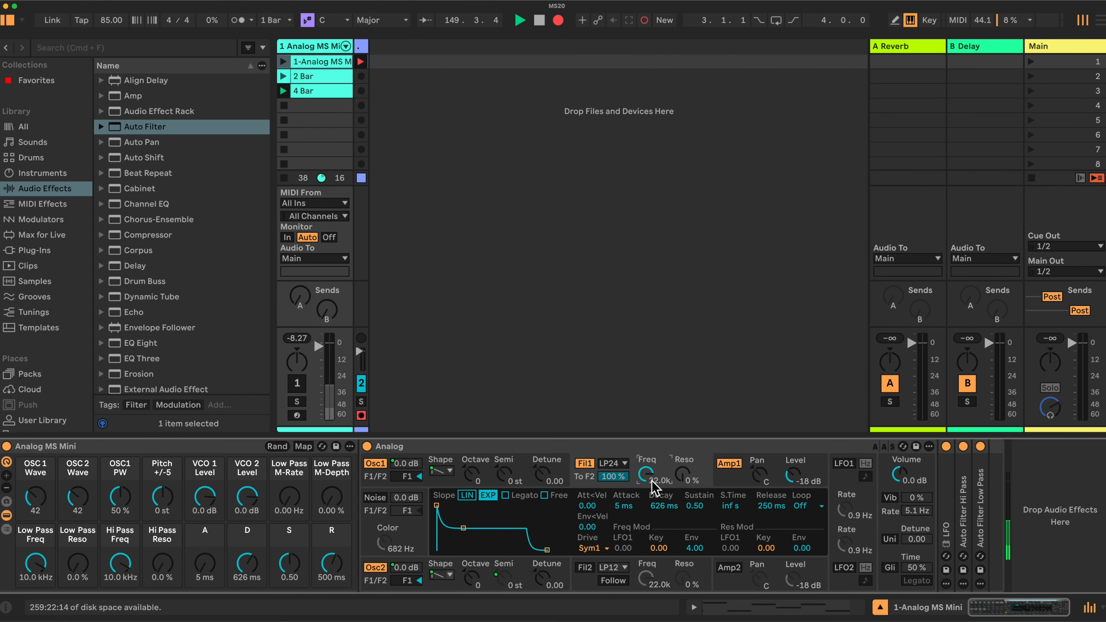
pyautogui.write('18.9k')
pyautogui.click(625, 463)
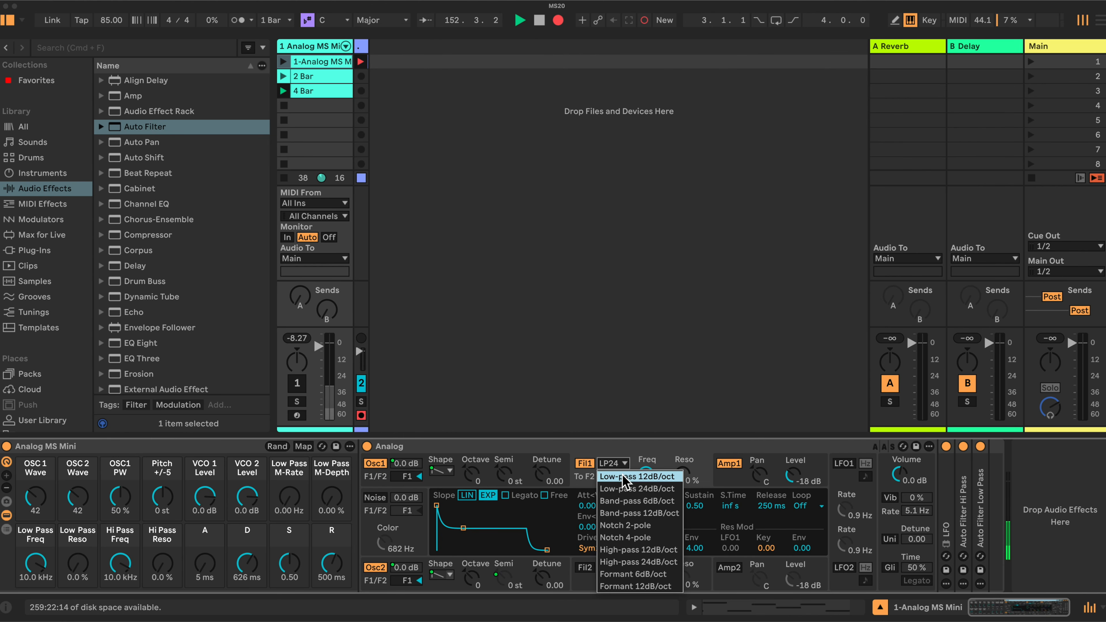
pyautogui.click(623, 477)
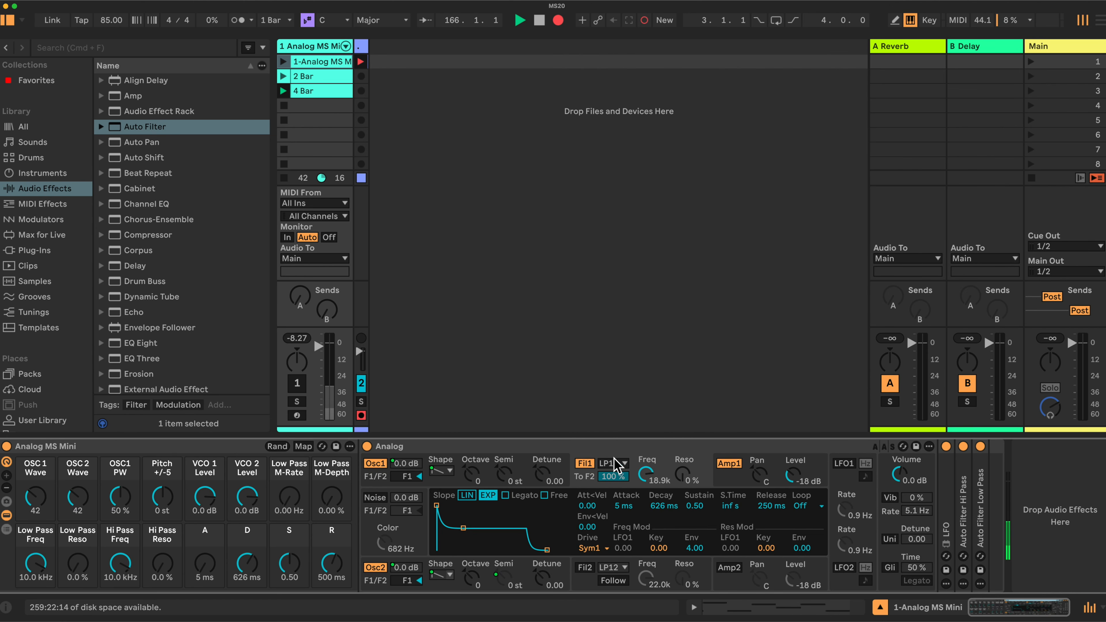
# Set the key modulation of Fil1's frequency to 0.22 and check it against Amp1's envelope and modulation settings
pyautogui.moveTo(665, 547); pyautogui.dragTo(664, 545)
pyautogui.moveTo(664, 547); pyautogui.dragTo(665, 548)
pyautogui.click(718, 502)
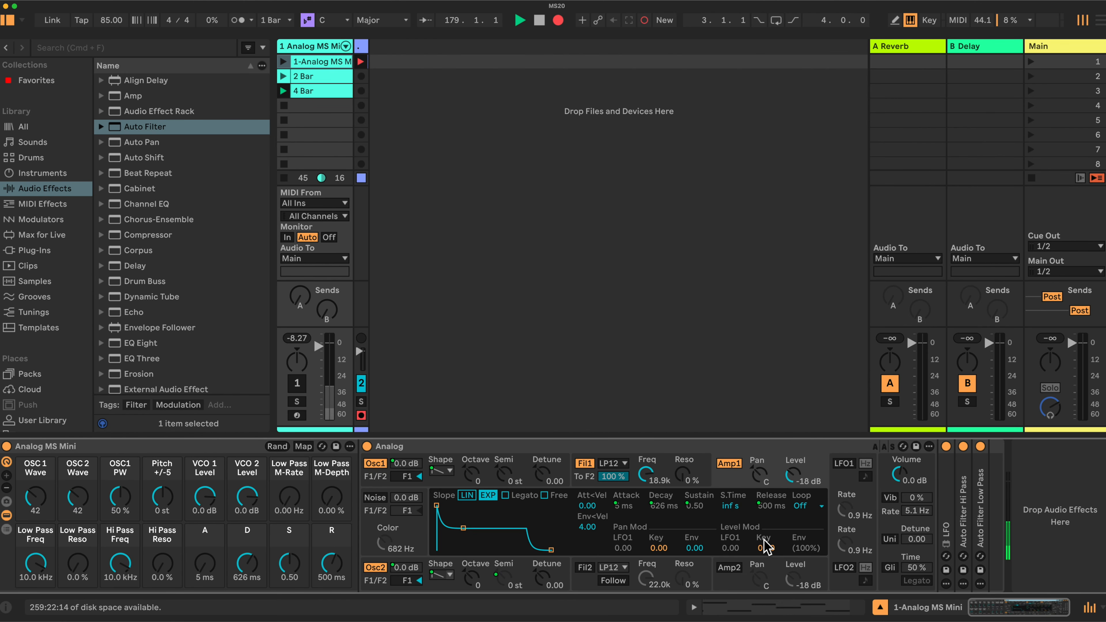
pyautogui.click(633, 486)
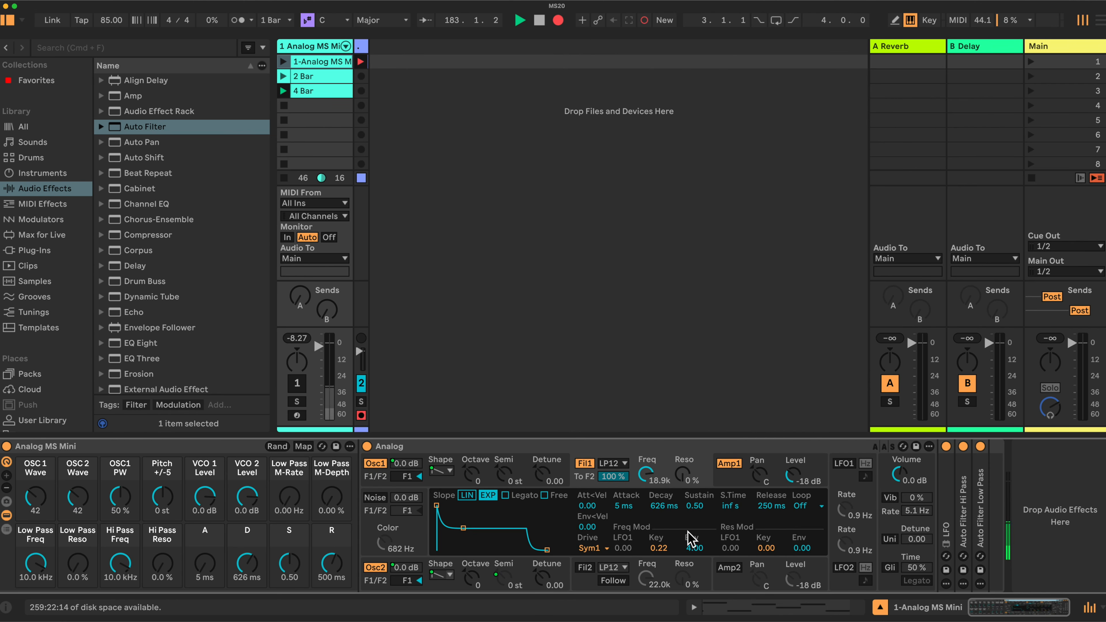
pyautogui.click(737, 480)
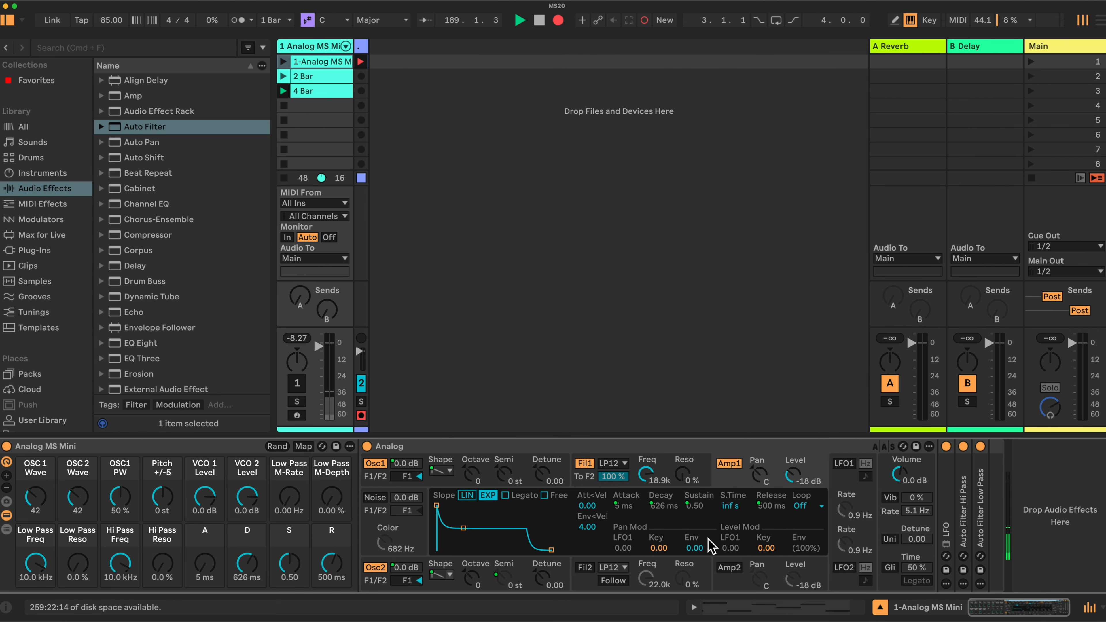
# Enter macro mapping mode and set the mapping maximum of both VCO 1 Level and VCO 2 Level to 0 dB
pyautogui.click(303, 446)
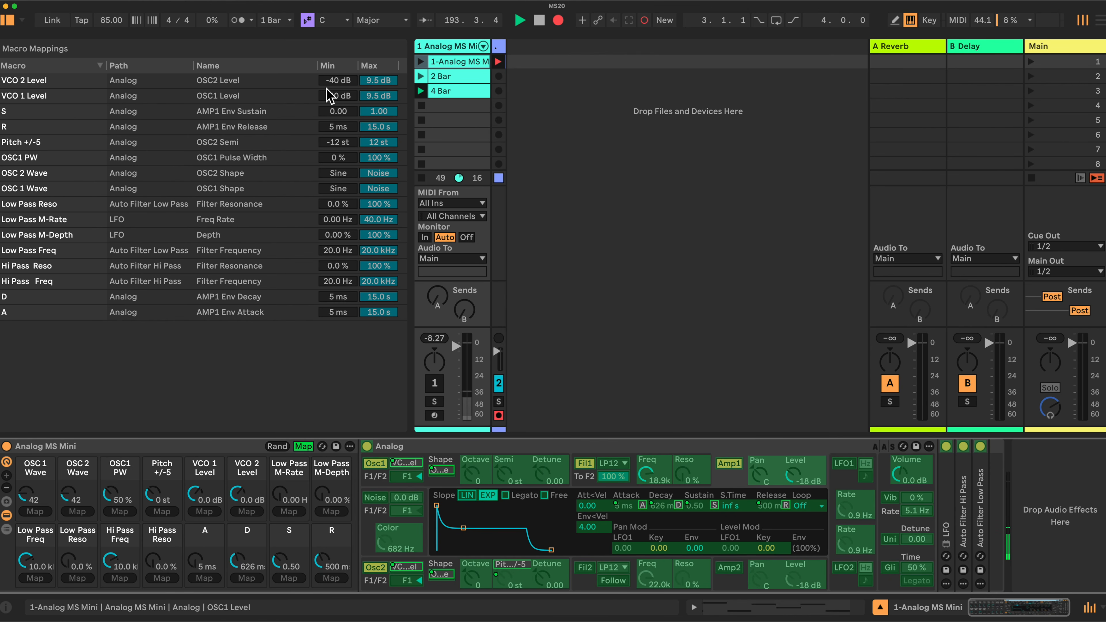
pyautogui.click(377, 84)
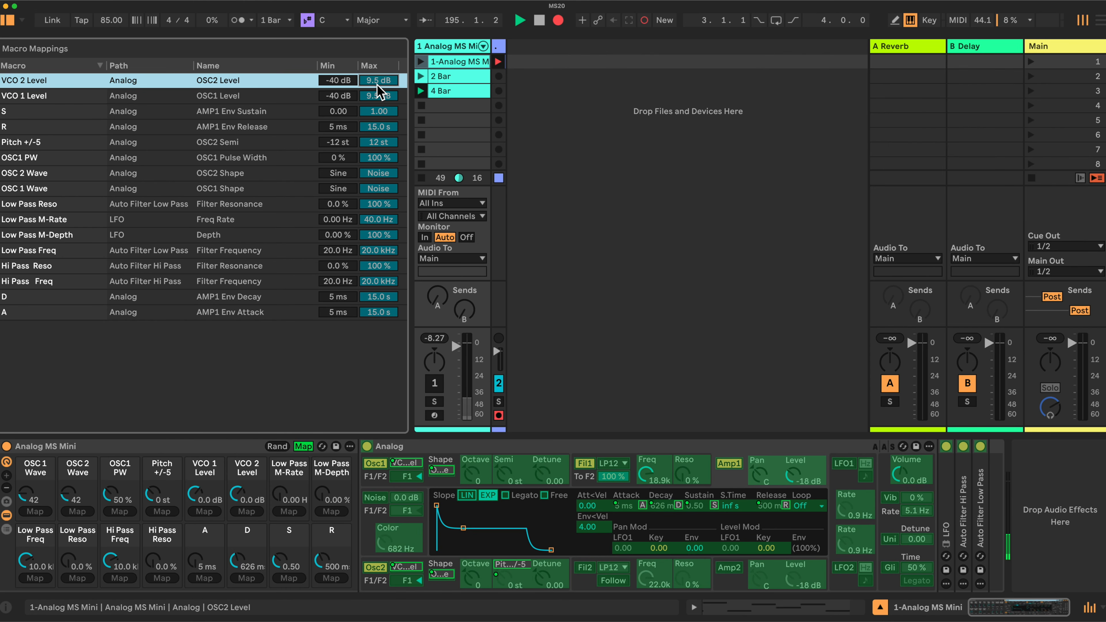
pyautogui.write('0')
pyautogui.click(377, 97)
pyautogui.write('0')
pyautogui.click(377, 112)
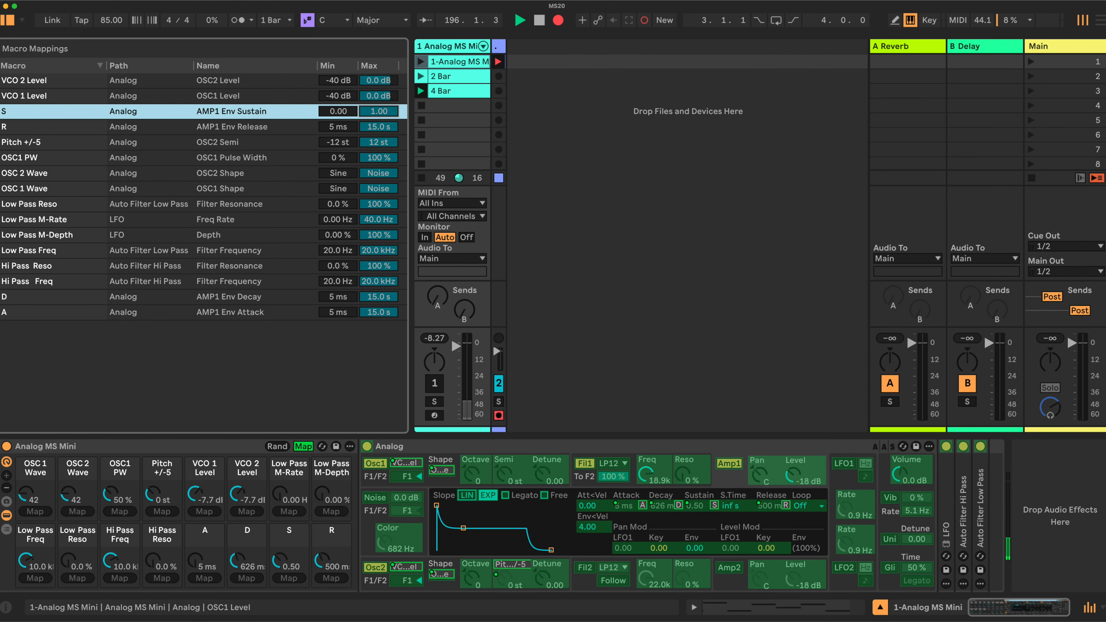
# Set the R mapping's minimum to 30 ms and the Pitch +/-5 mapping range to -5 st through 5 st
pyautogui.click(344, 126)
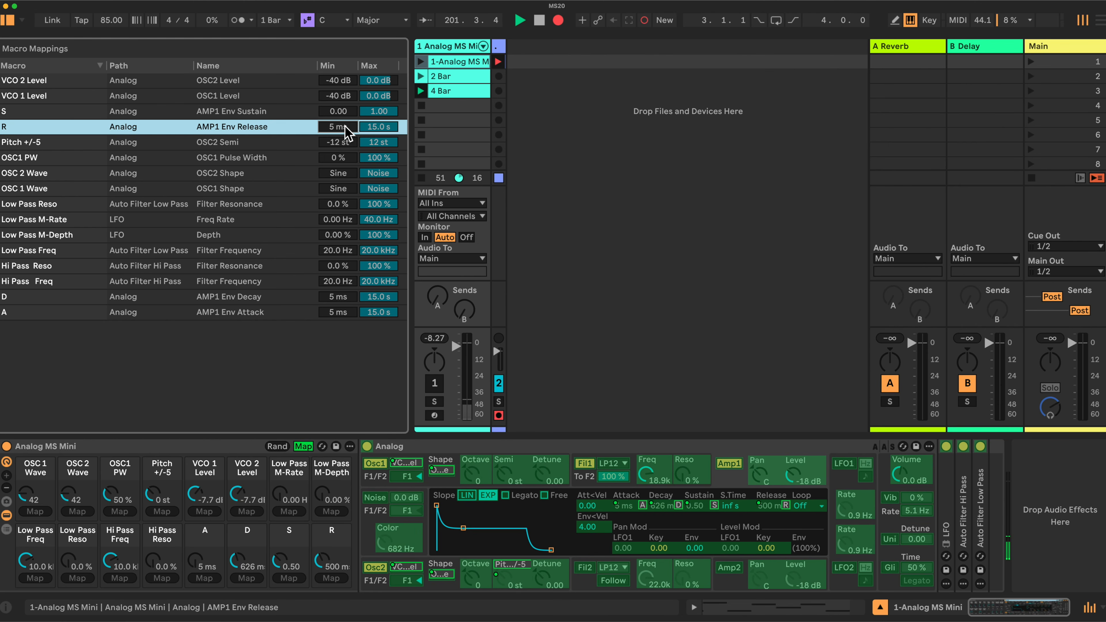
pyautogui.moveTo(345, 126); pyautogui.dragTo(344, 114)
pyautogui.click(343, 142)
pyautogui.write('-5')
pyautogui.press('Return')
pyautogui.click(375, 144)
pyautogui.write('5')
# Invert the OSC1 PW mapping range with a minimum of 99 % and a maximum of 0 %
pyautogui.click(350, 160)
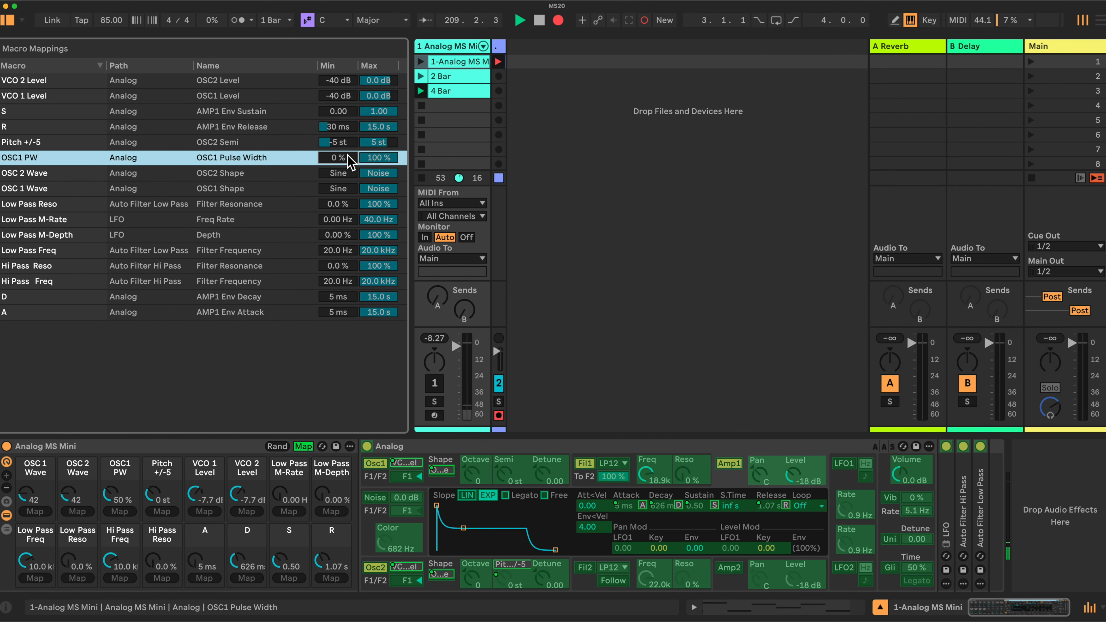
pyautogui.moveTo(351, 162); pyautogui.dragTo(351, 119)
pyautogui.moveTo(350, 156); pyautogui.dragTo(378, 166)
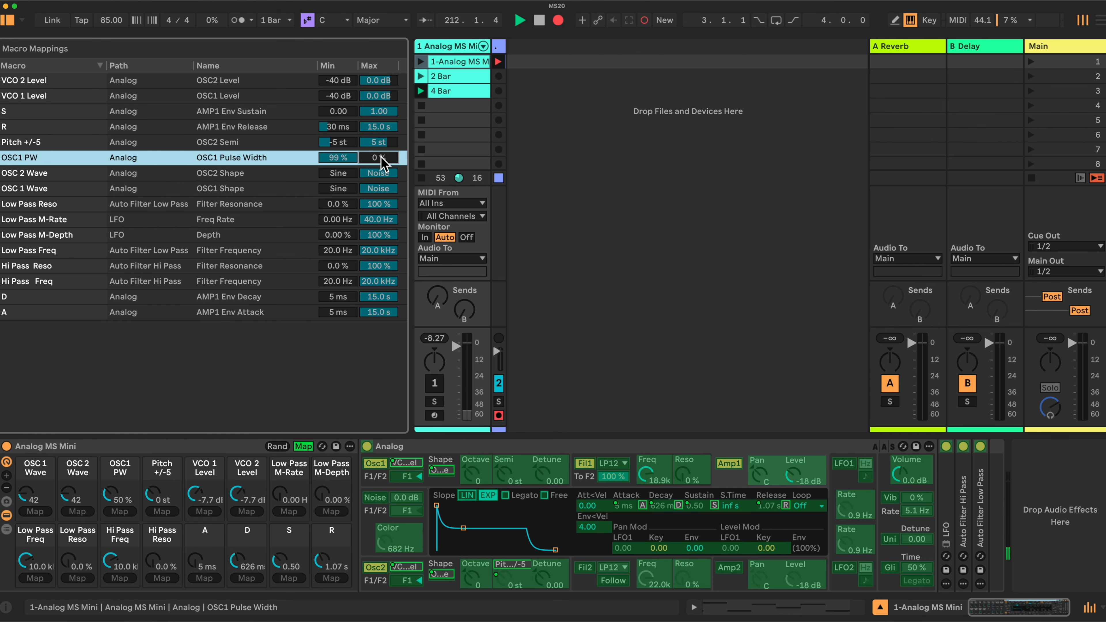
# Set the OSC 2 Wave mapping range to Saw through Rect and the OSC 1 Wave minimum to Saw
pyautogui.click(346, 173)
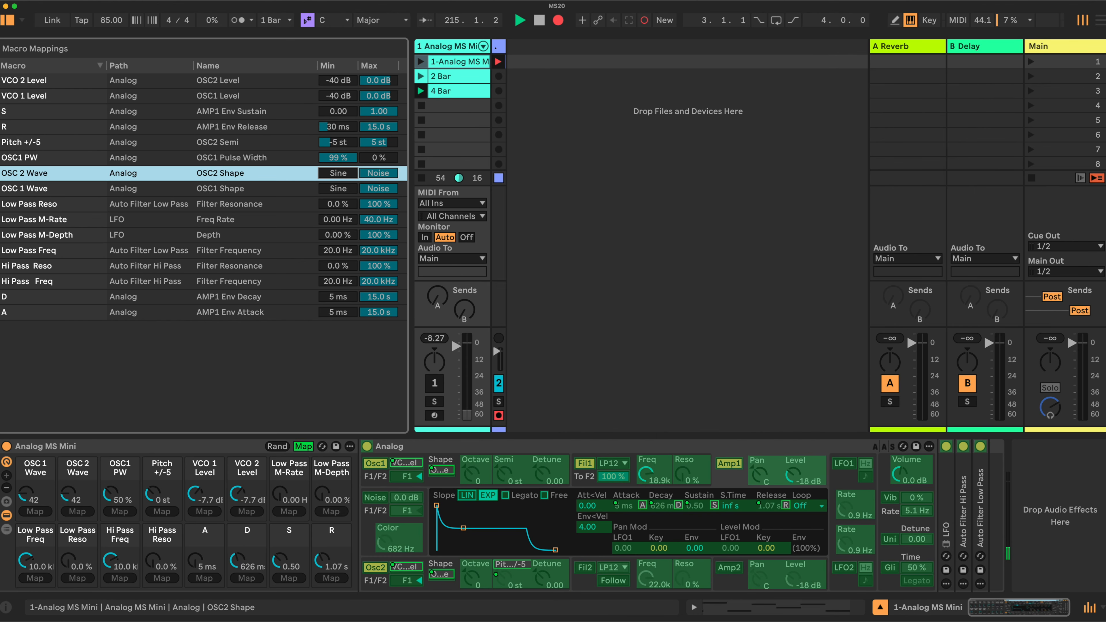
pyautogui.press('Up')
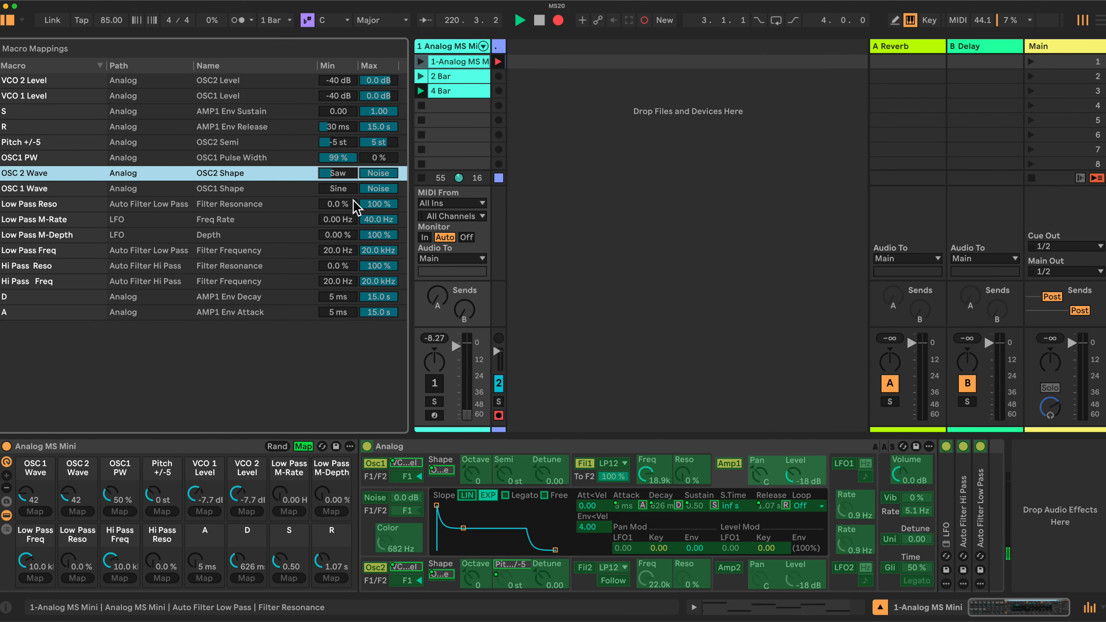
pyautogui.click(378, 188)
pyautogui.click(351, 191)
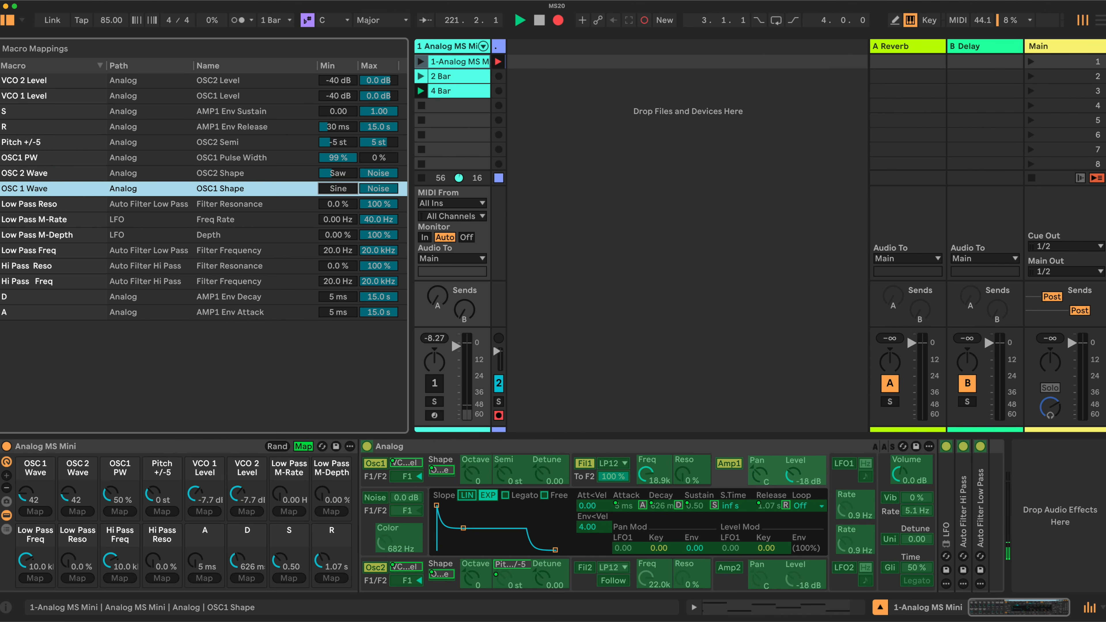
pyautogui.press('Up')
pyautogui.click(387, 173)
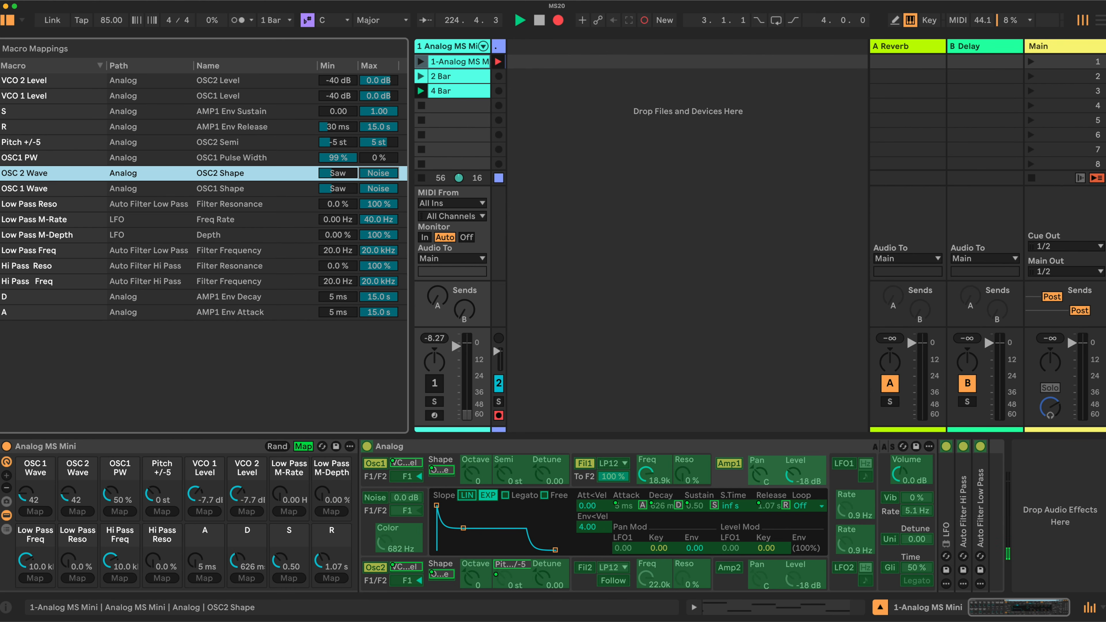
pyautogui.press('Down')
# Set the mapping maximums to 99 % for Low Pass Reso and Hi Pass Reso, and 17.8 Hz for Low Pass M-Rate
pyautogui.click(391, 206)
pyautogui.press('Down')
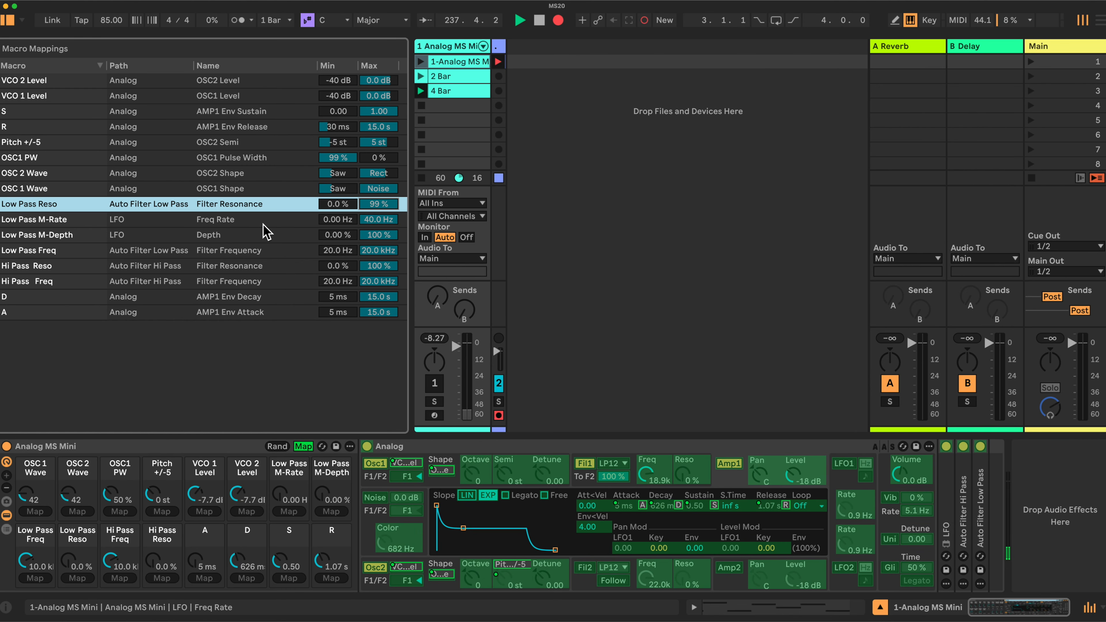
pyautogui.click(377, 220)
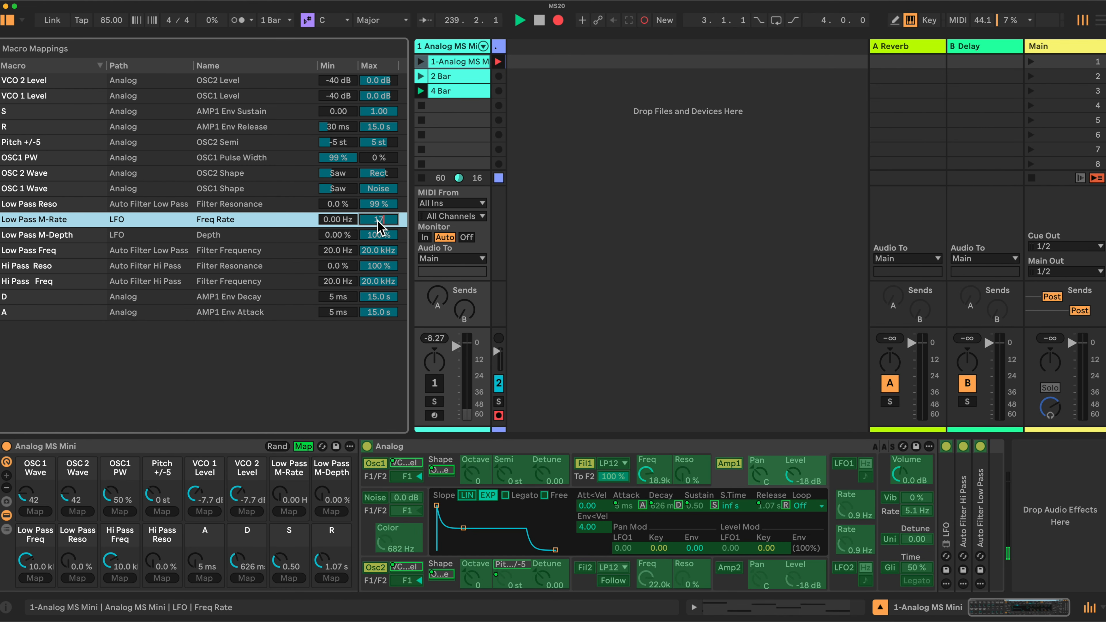
pyautogui.press('Return')
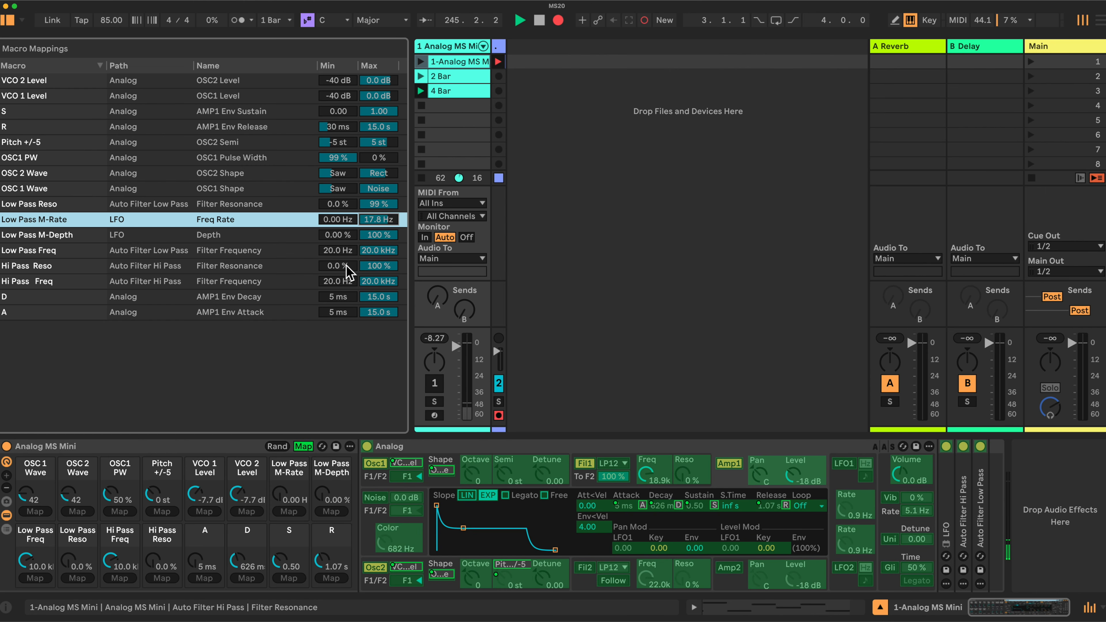
pyautogui.click(382, 266)
pyautogui.moveTo(382, 265); pyautogui.dragTo(382, 267)
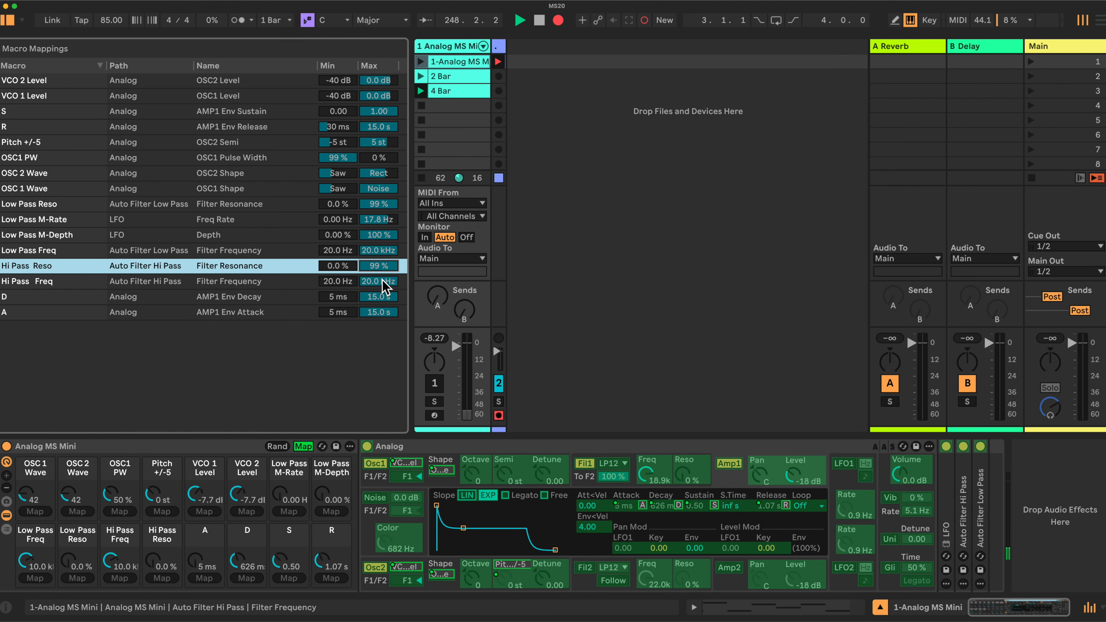
# Set the D mapping's minimum to 32 ms and the A range to 24 ms through 14.0 s, and leave mapping mode
pyautogui.click(342, 297)
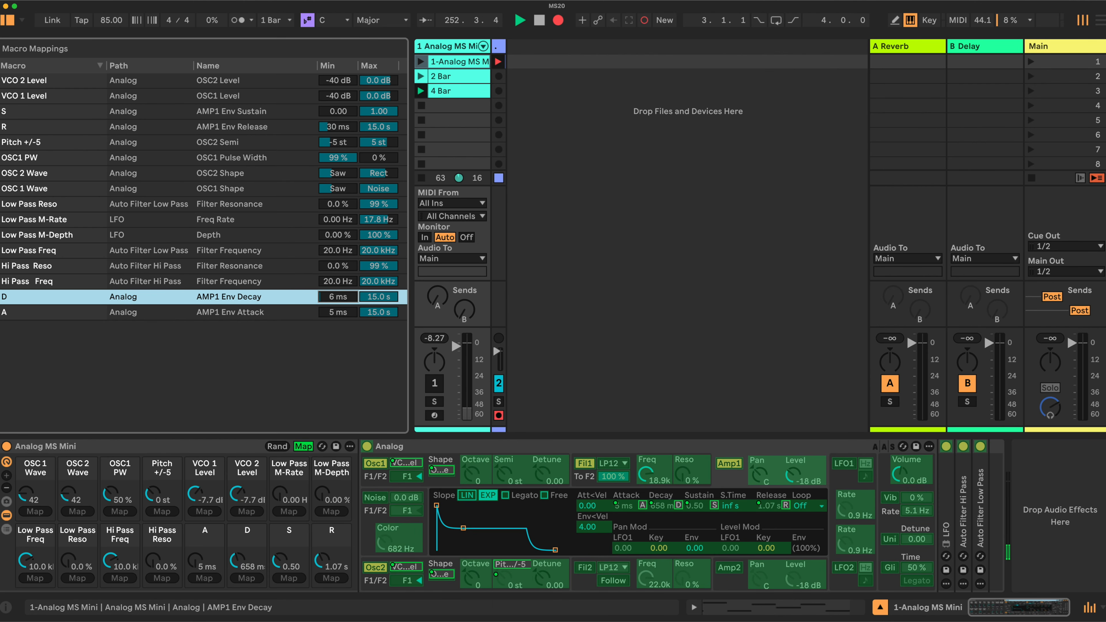
pyautogui.moveTo(338, 296); pyautogui.dragTo(338, 282)
pyautogui.click(381, 314)
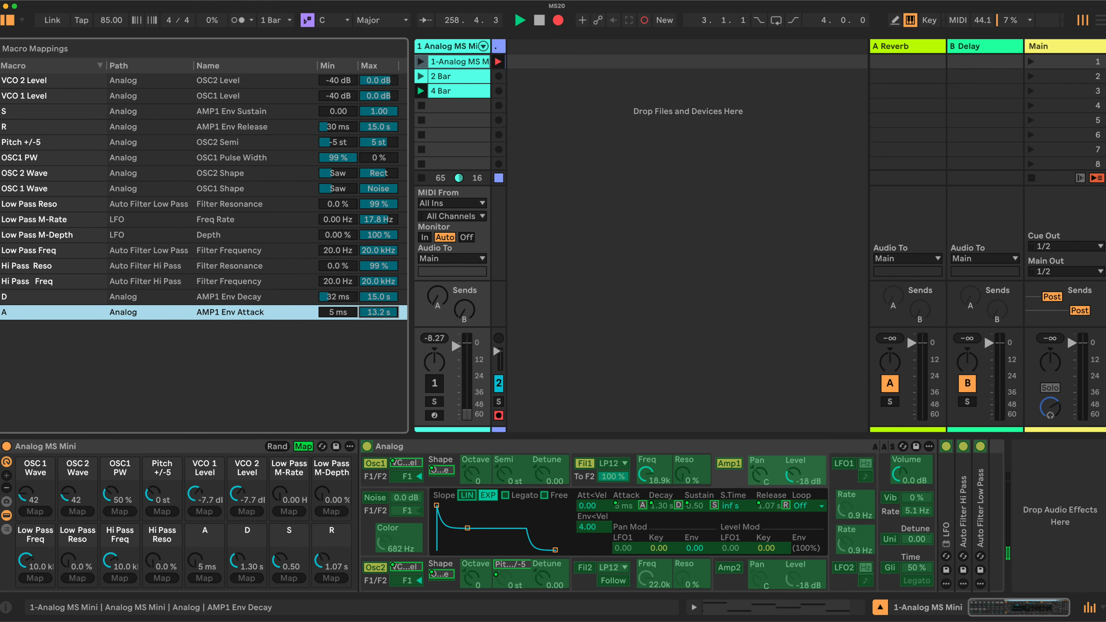
pyautogui.moveTo(367, 314); pyautogui.dragTo(341, 295)
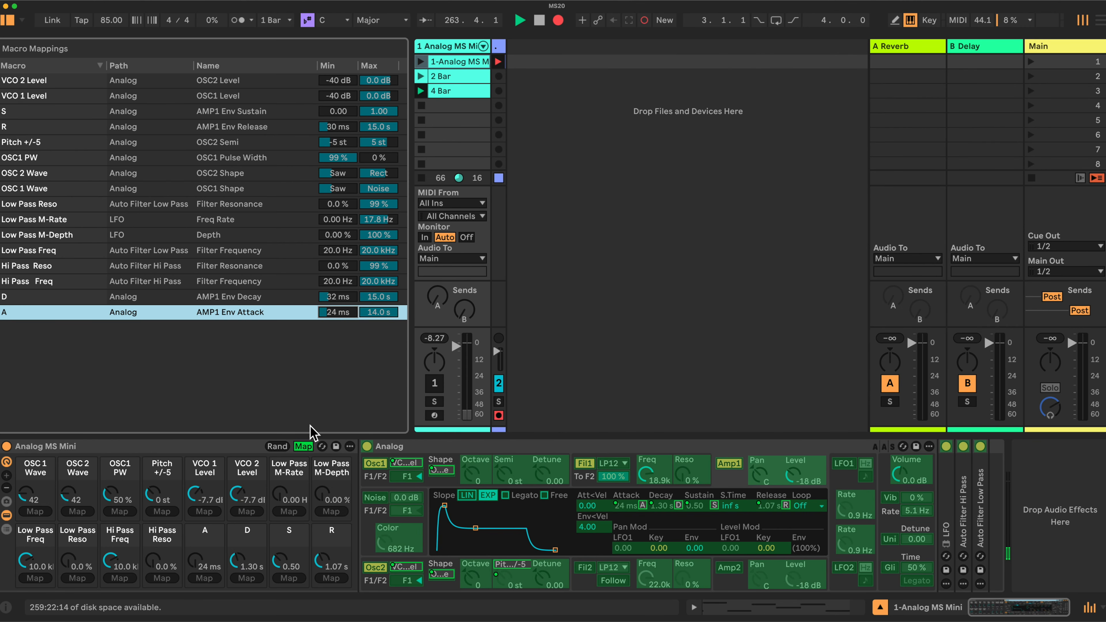
pyautogui.click(306, 445)
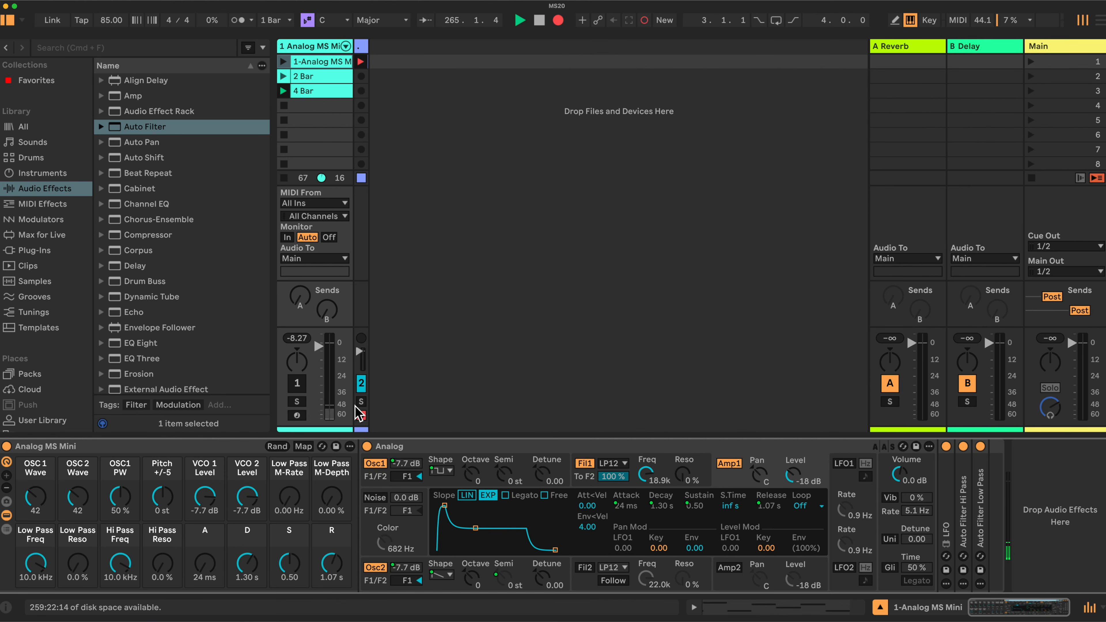
# Activate the Analog MS Mini track, recall the rack's BASE macro variation, and set the track volume to 1.0 dB
pyautogui.click(297, 383)
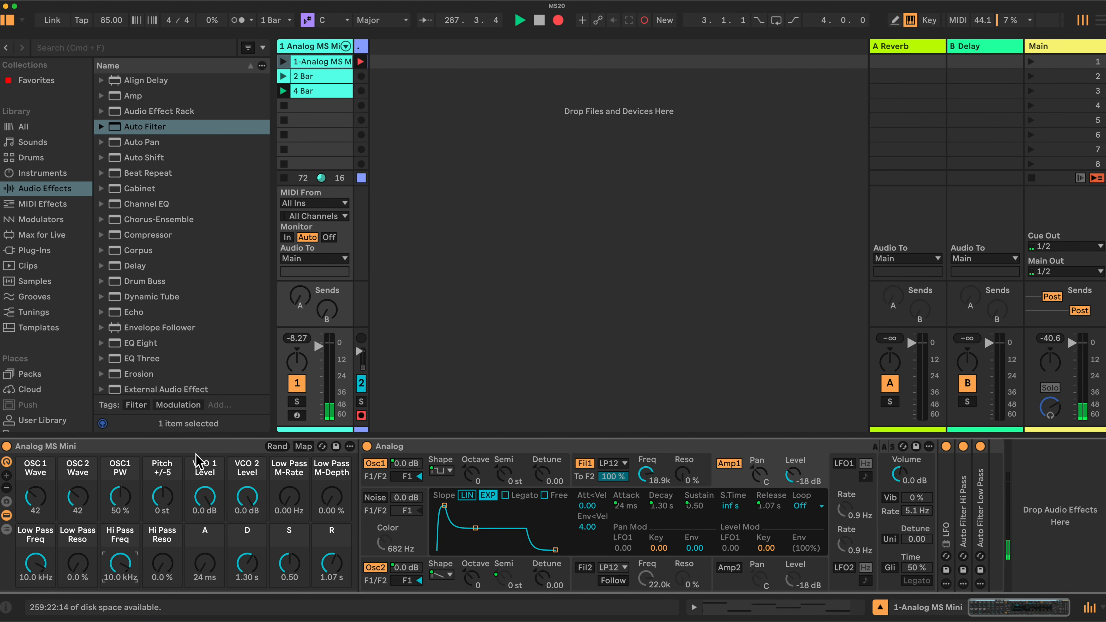
pyautogui.click(8, 501)
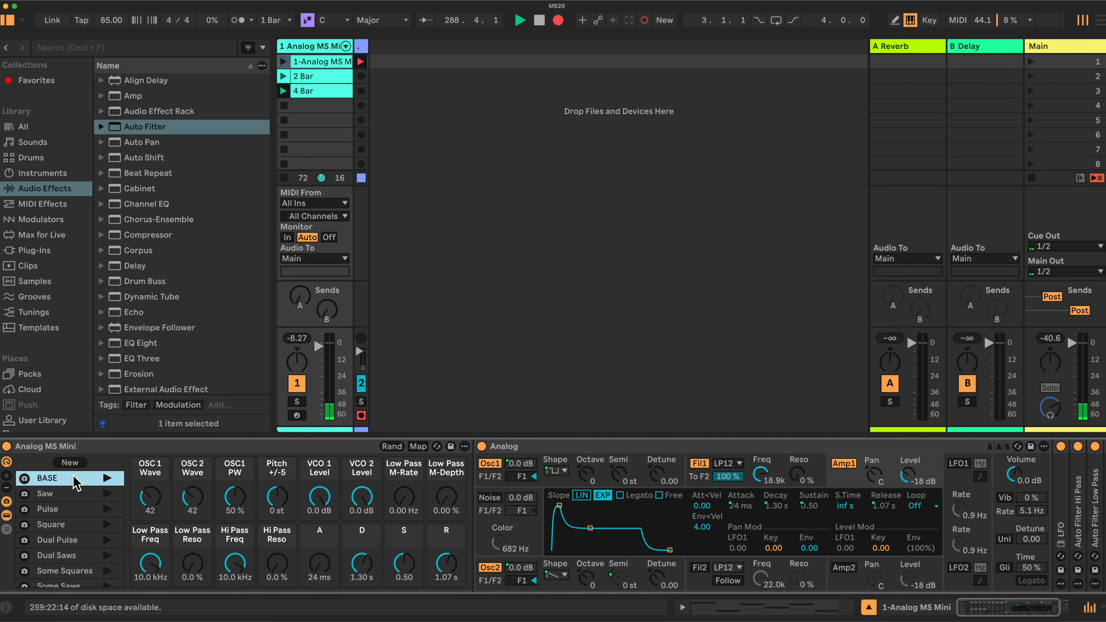
pyautogui.click(76, 482)
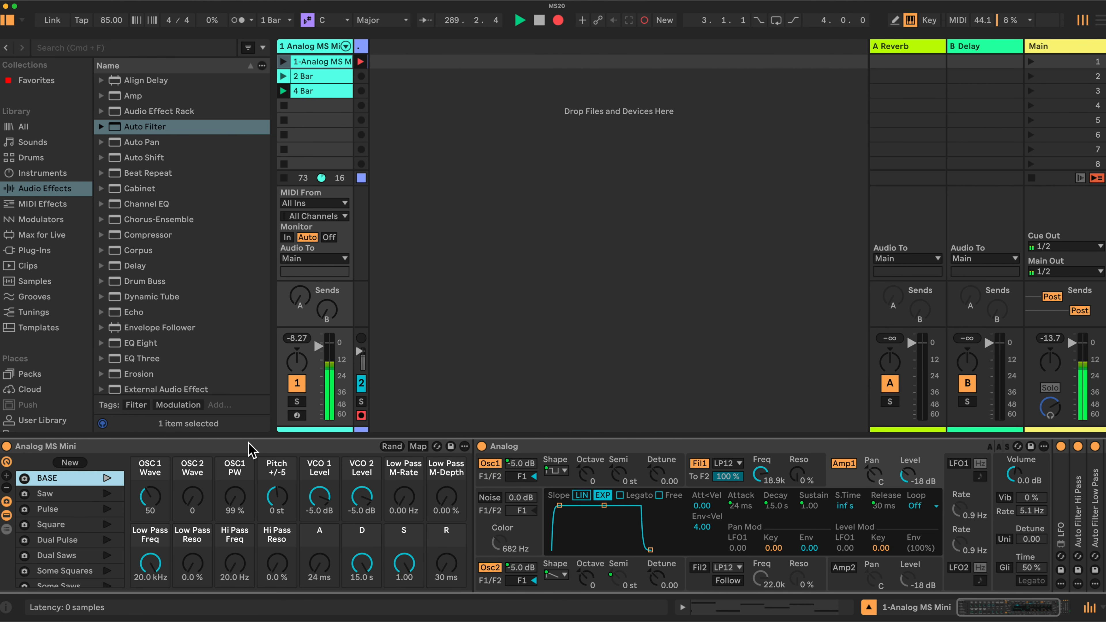
pyautogui.moveTo(150, 564); pyautogui.dragTo(150, 608)
pyautogui.press('super+z')
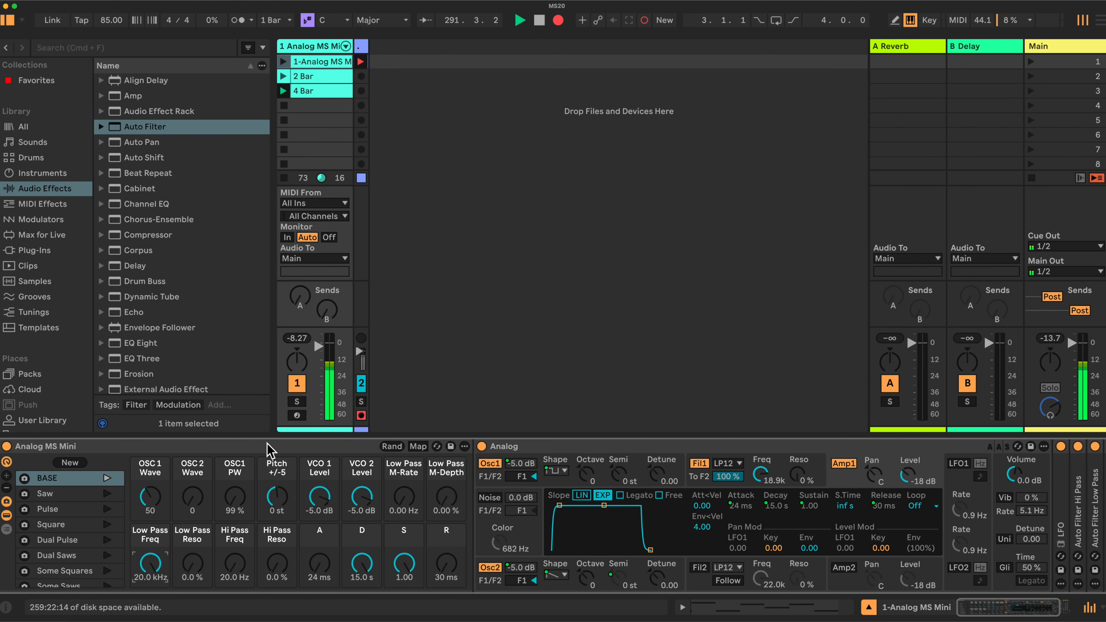
pyautogui.click(322, 362)
pyautogui.moveTo(318, 347); pyautogui.dragTo(318, 342)
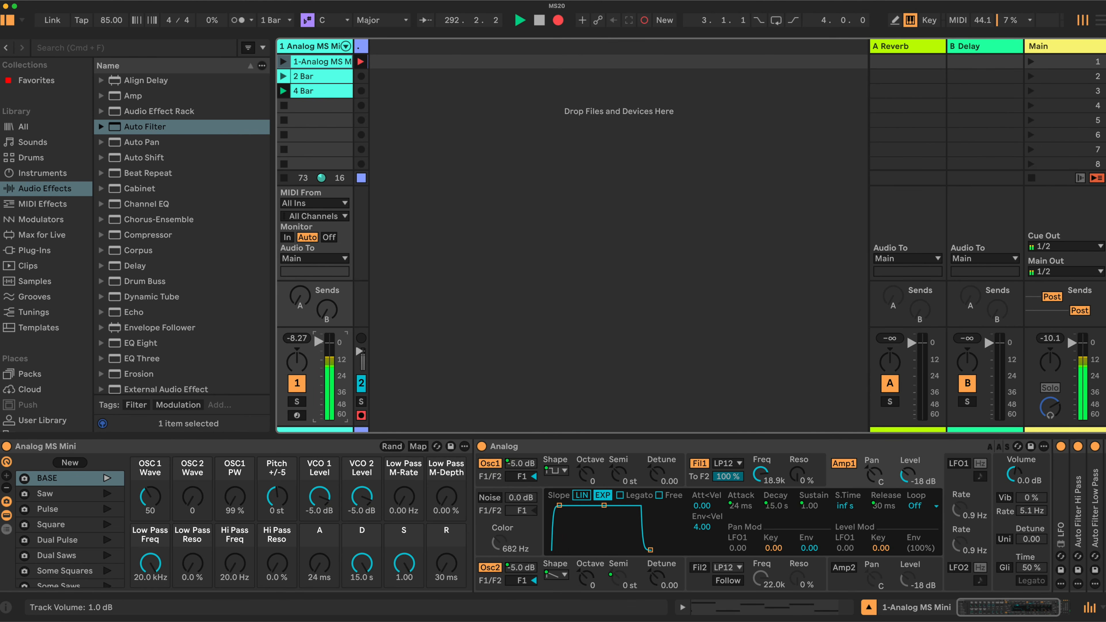
# Set Low Pass Freq to 1.47 kHz and Low Pass Reso to 73 %, with VCO 1 Level at 0.0 dB and VCO 2 Level at -40 dB
pyautogui.moveTo(192, 563); pyautogui.dragTo(192, 532)
pyautogui.moveTo(149, 562)
pyautogui.mouseDown()
pyautogui.moveTo(150, 592)
pyautogui.moveTo(150, 581)
pyautogui.moveTo(192, 570)
pyautogui.moveTo(150, 569)
pyautogui.mouseUp()
pyautogui.moveTo(328, 498); pyautogui.dragTo(328, 523)
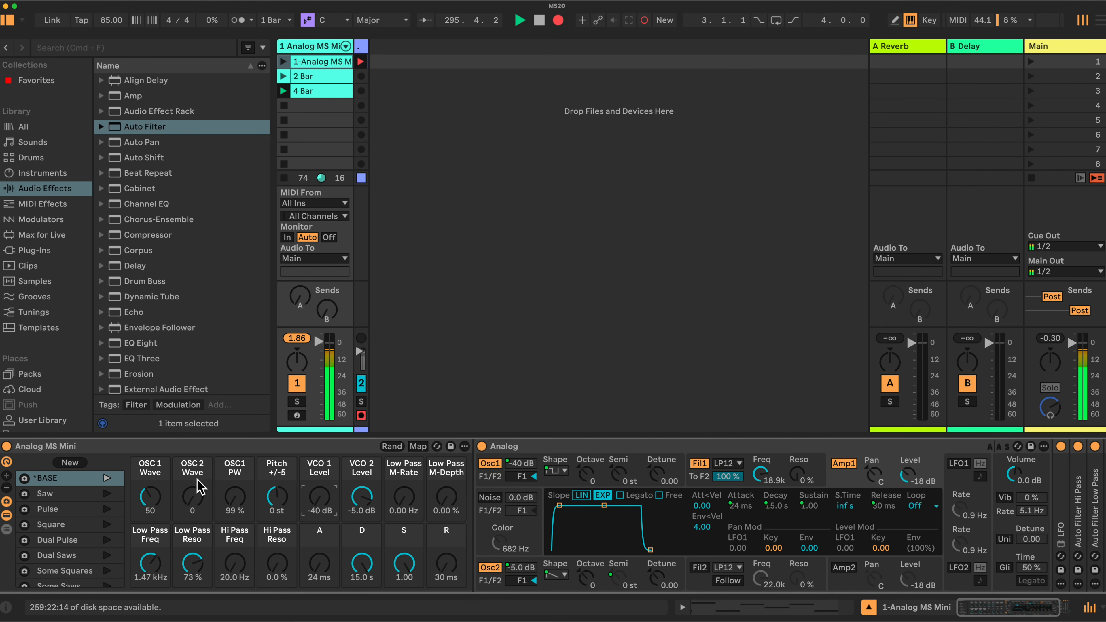
pyautogui.moveTo(198, 506)
pyautogui.mouseDown()
pyautogui.moveTo(198, 484)
pyautogui.moveTo(192, 519)
pyautogui.mouseUp()
pyautogui.moveTo(319, 496); pyautogui.dragTo(362, 523)
# Set OSC 1 Wave to 53, OSC1 PW to 96 %, Low Pass M-Rate to 0.93 Hz, M-Depth to 31.5 % and Low Pass Freq to 320 Hz
pyautogui.moveTo(150, 497)
pyautogui.mouseDown()
pyautogui.moveTo(150, 477)
pyautogui.moveTo(150, 512)
pyautogui.moveTo(151, 500)
pyautogui.mouseUp()
pyautogui.moveTo(234, 496)
pyautogui.mouseDown()
pyautogui.moveTo(234, 518)
pyautogui.moveTo(234, 484)
pyautogui.mouseUp()
pyautogui.moveTo(412, 509); pyautogui.dragTo(411, 496)
pyautogui.moveTo(449, 505); pyautogui.dragTo(448, 492)
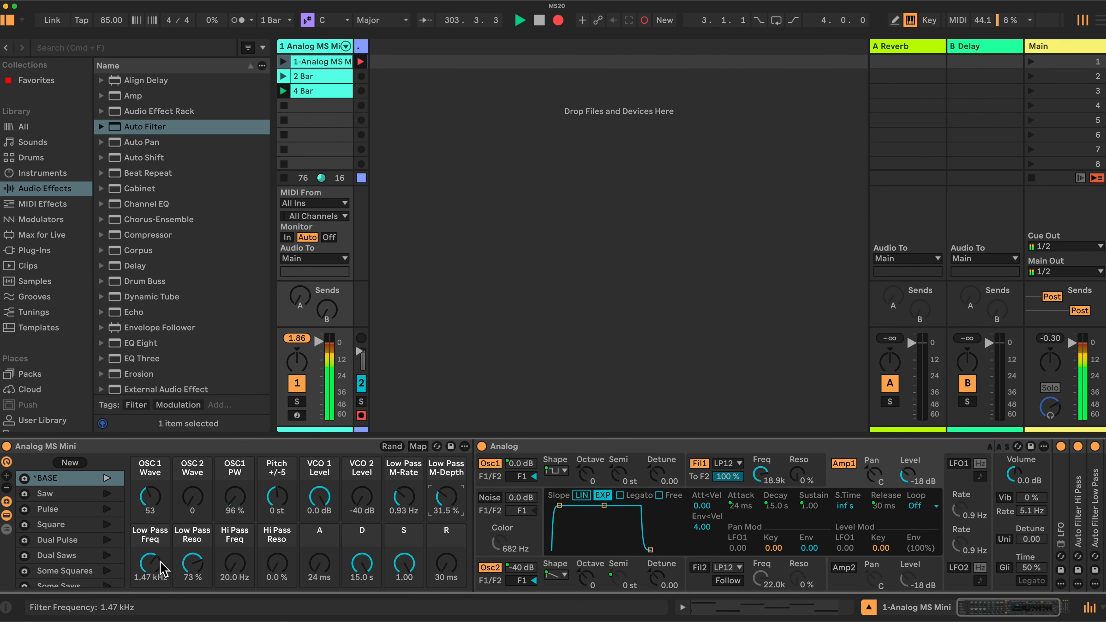
pyautogui.moveTo(158, 563); pyautogui.dragTo(152, 580)
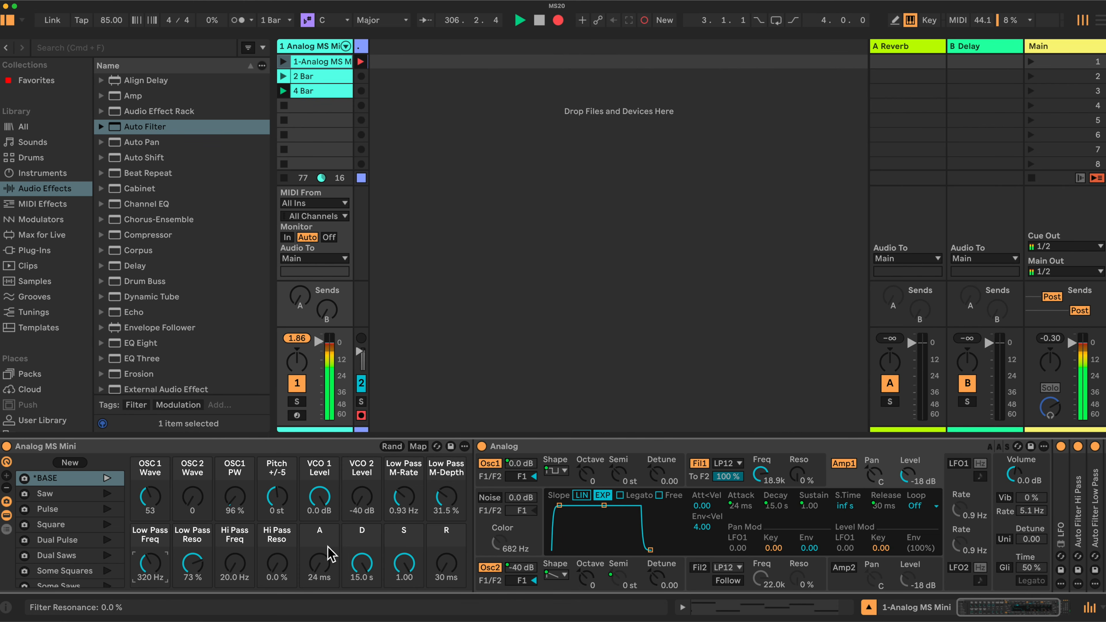
# Fold Analog, unfold the LFO and set its Frequency modulation amount to 74 %, then raise the Hi Pass Freq macro to 552 Hz
pyautogui.doubleClick(703, 446)
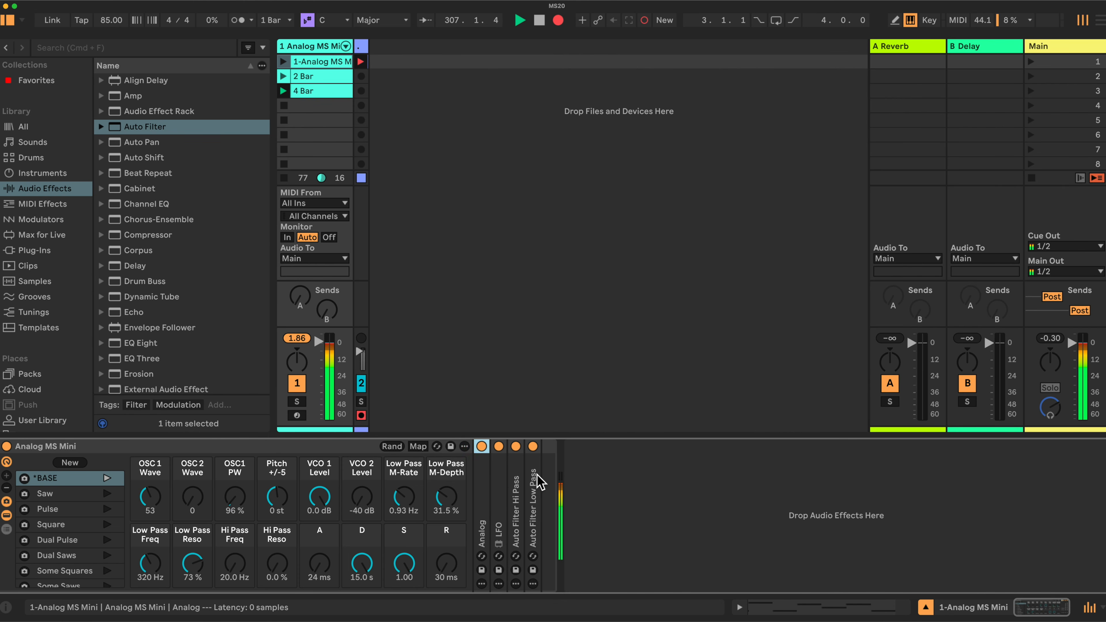
pyautogui.doubleClick(505, 498)
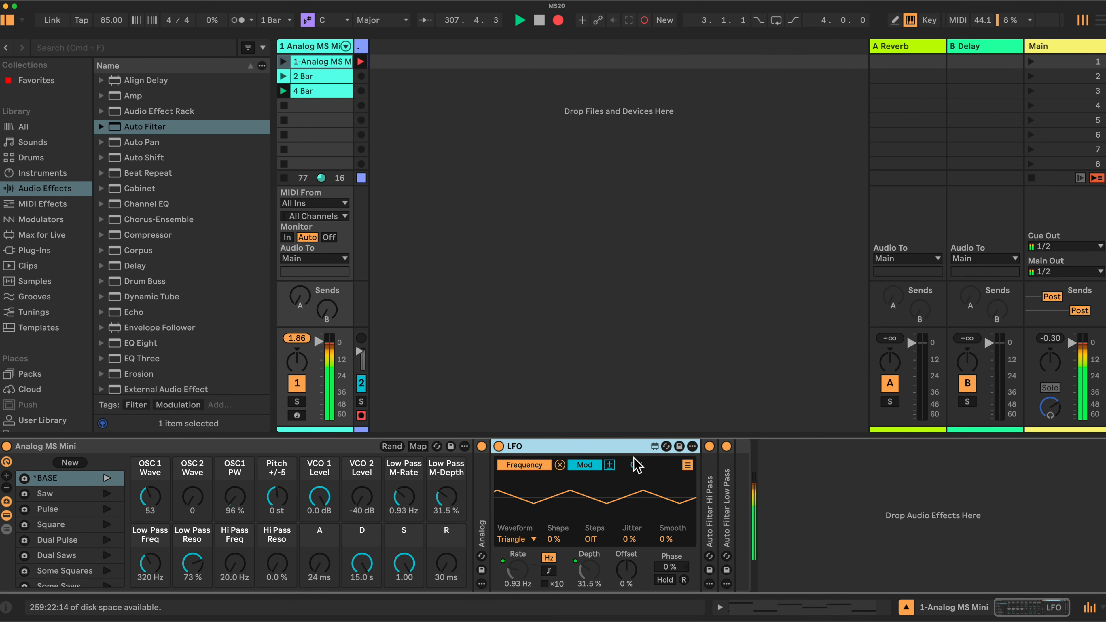
pyautogui.moveTo(639, 468); pyautogui.dragTo(640, 460)
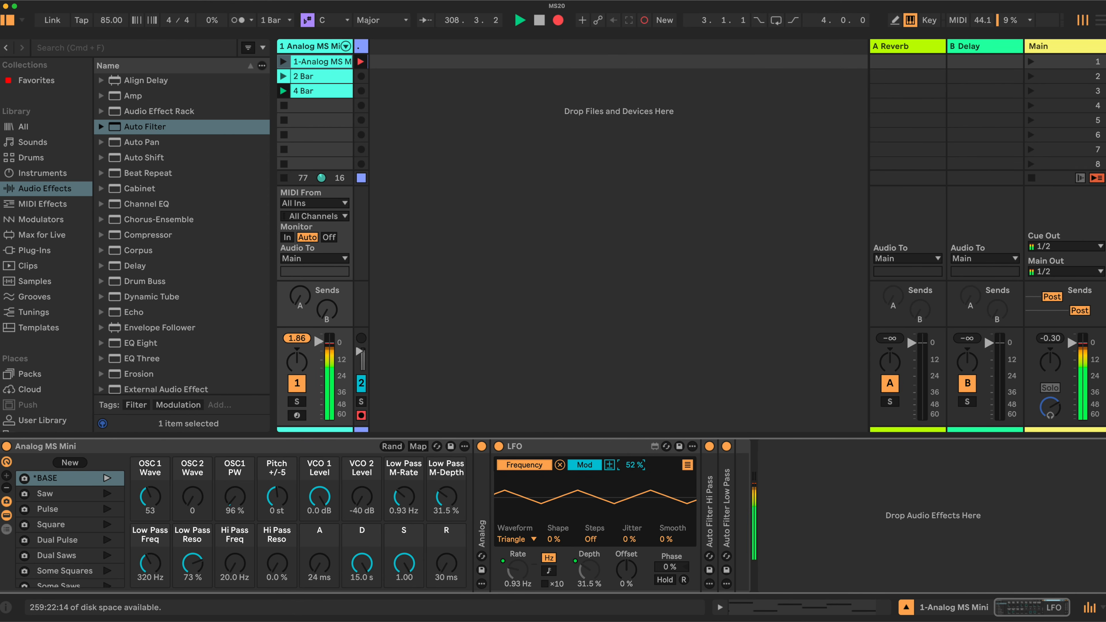
pyautogui.moveTo(234, 563)
pyautogui.mouseDown()
pyautogui.moveTo(234, 536)
pyautogui.moveTo(248, 568)
pyautogui.mouseUp()
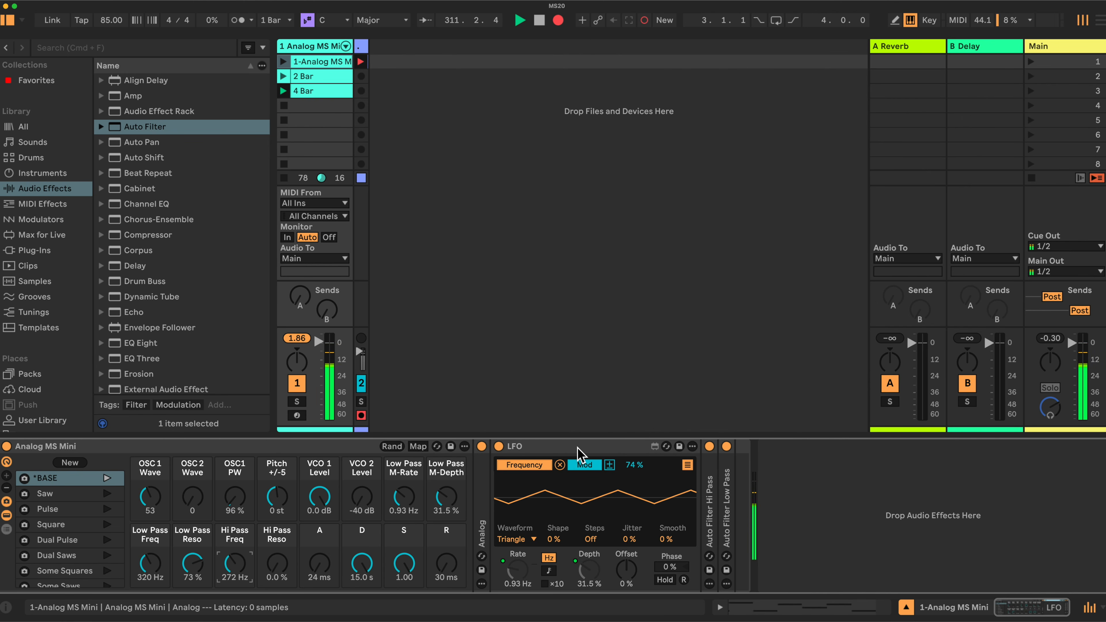
pyautogui.click(303, 449)
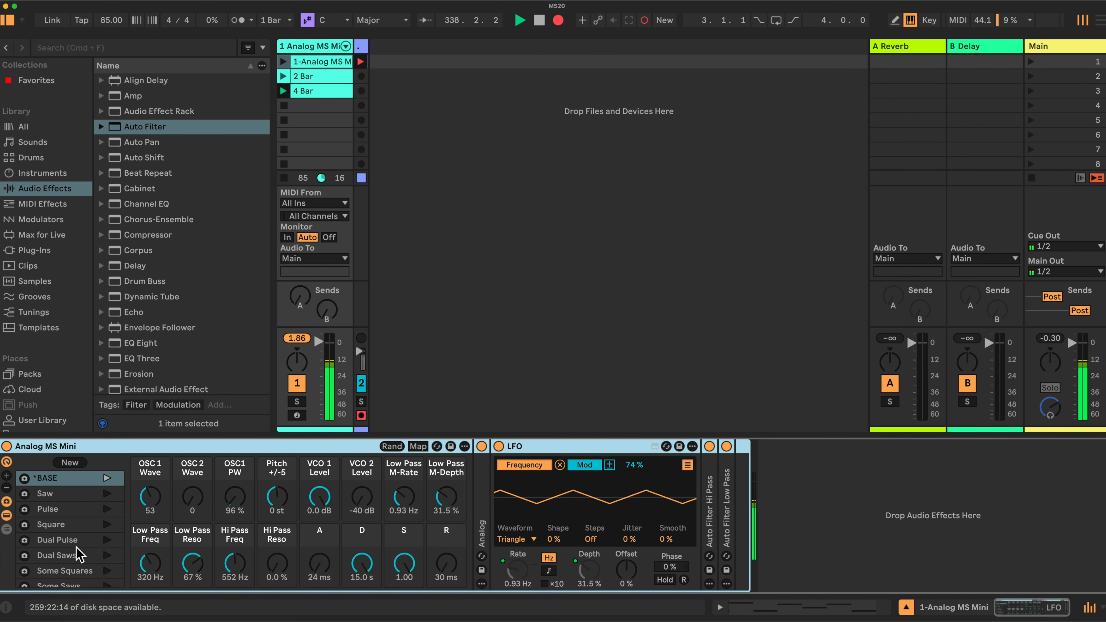
# Launch the first clip on the Analog MS Mini track and recall the MS Pad macro variation
pyautogui.scroll(-2, 73, 554)
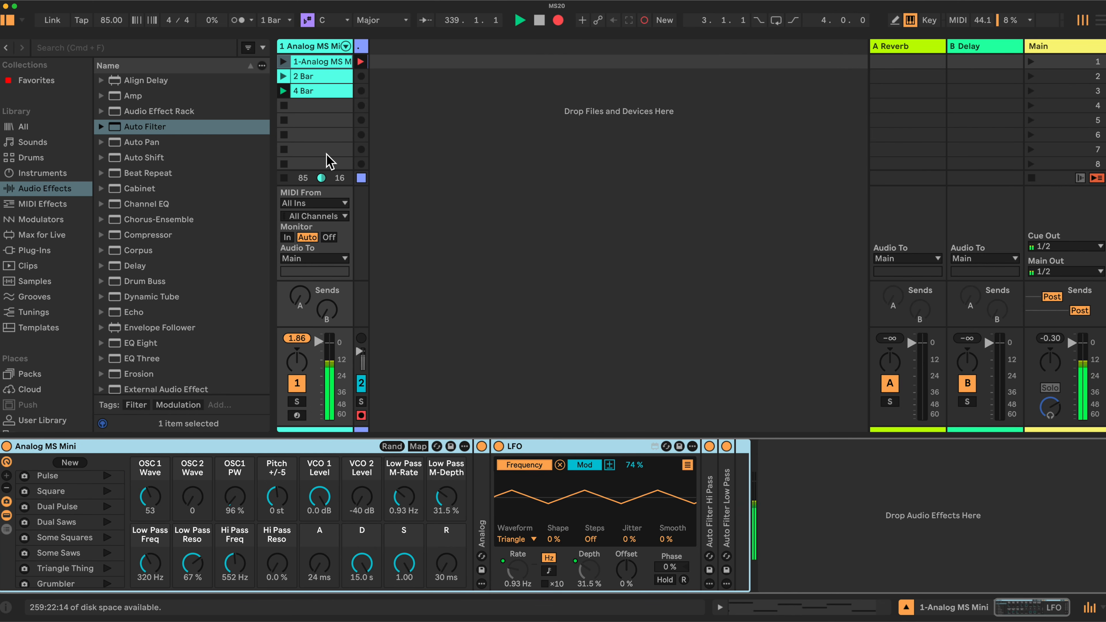
pyautogui.click(286, 61)
pyautogui.scroll(-4, 73, 549)
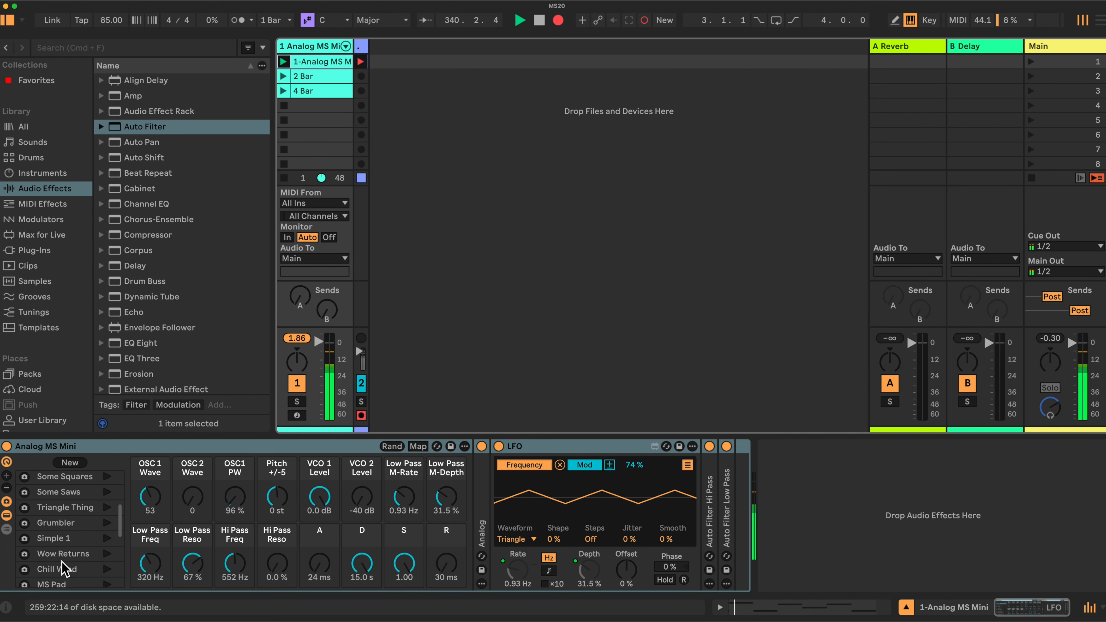
pyautogui.click(63, 569)
pyautogui.scroll(-2, 74, 550)
pyautogui.click(65, 514)
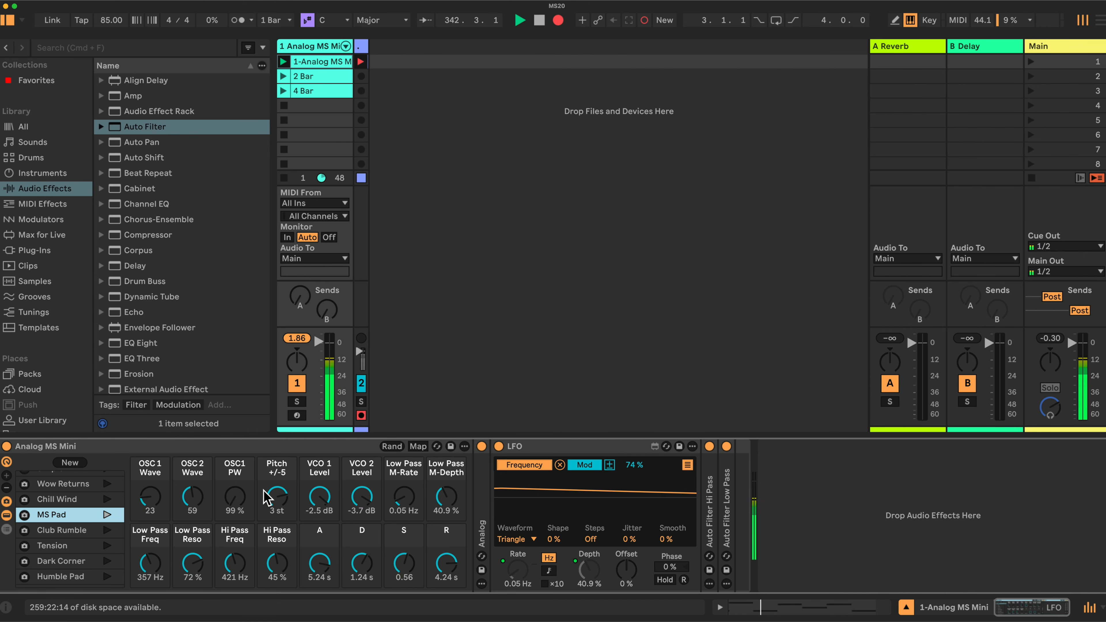
# Sweep Low Pass Freq up to 1.64 kHz and back down to 583 Hz, with Low Pass Reso at 78 %
pyautogui.moveTo(150, 563)
pyautogui.mouseDown()
pyautogui.moveTo(150, 505)
pyautogui.moveTo(160, 572)
pyautogui.mouseUp()
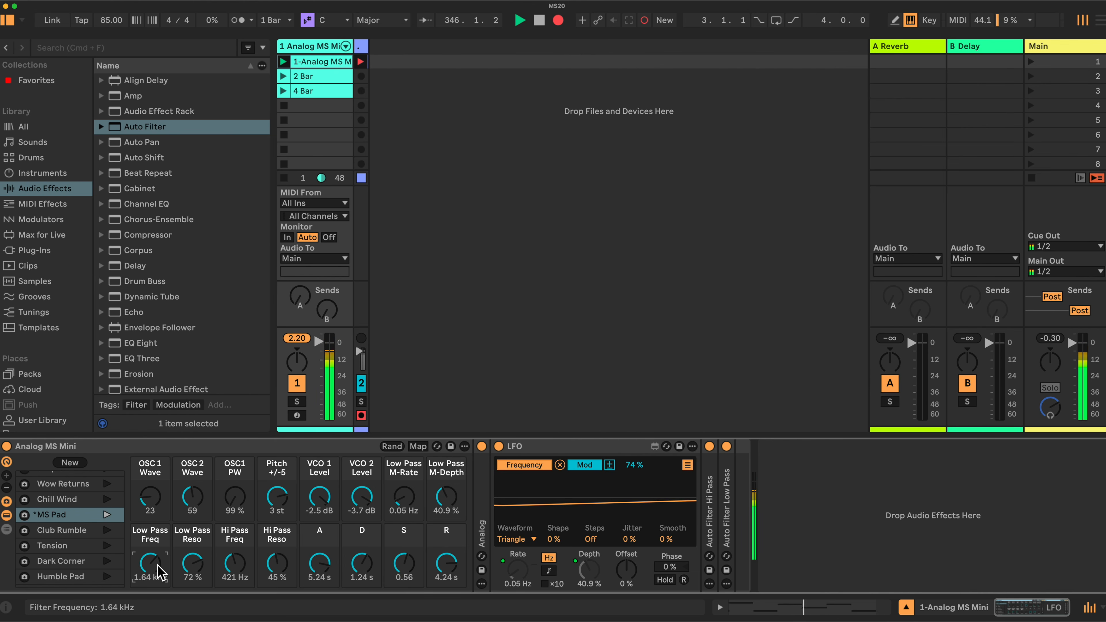
pyautogui.moveTo(160, 572); pyautogui.dragTo(152, 567)
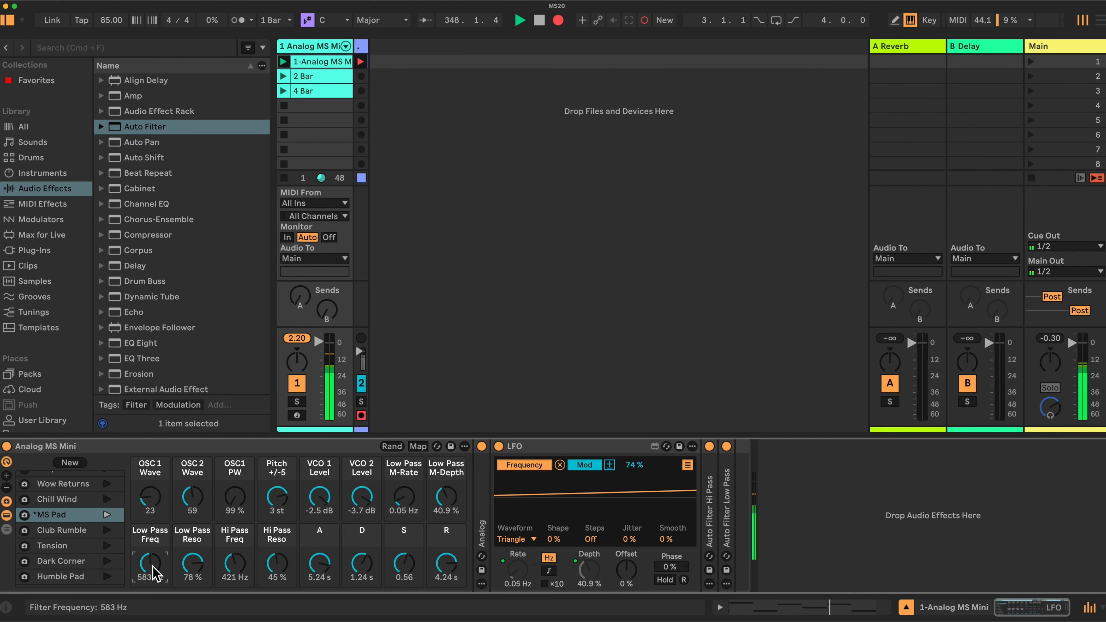